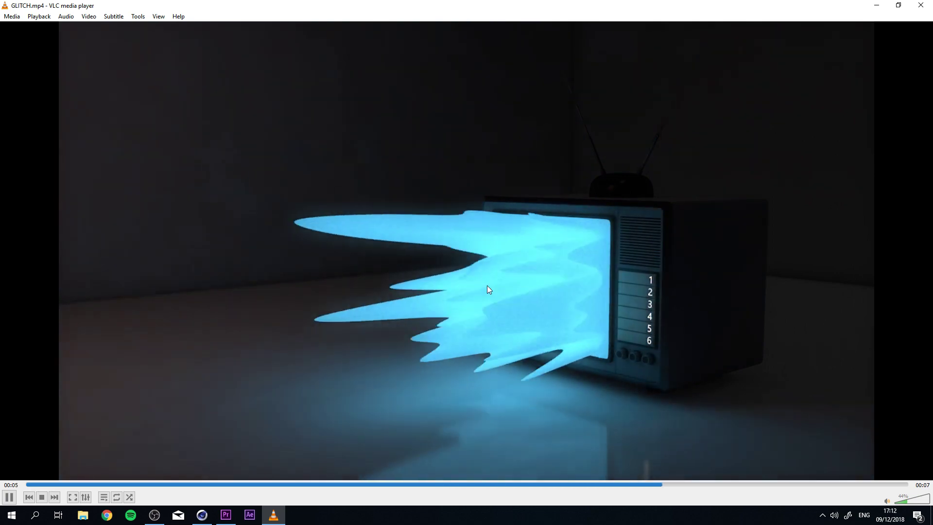
Replay the GLITCH.mp4 reference video from near its start and pause it at about 3 seconds
left_click(86, 485)
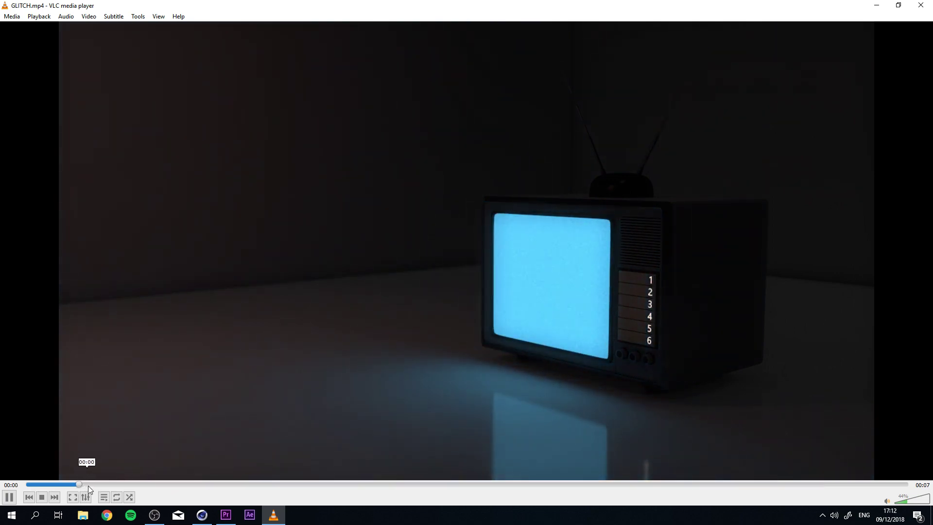
left_click(10, 497)
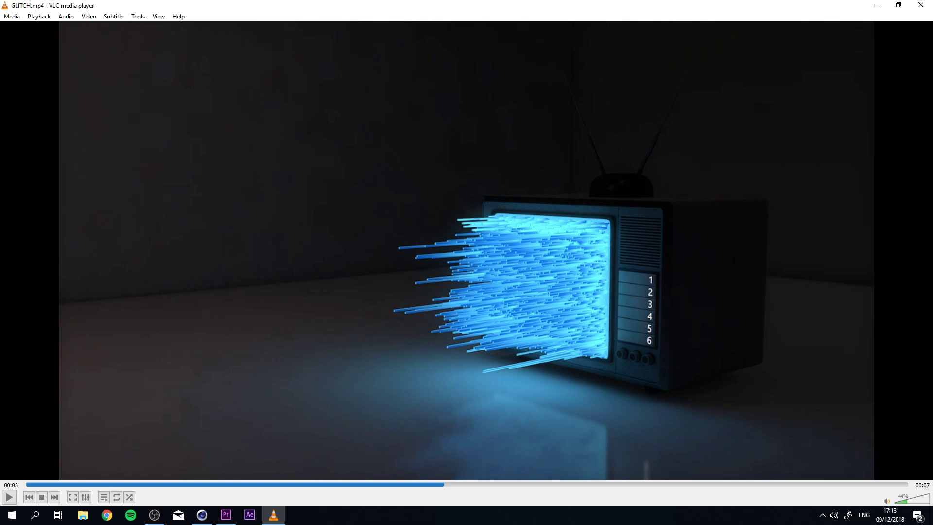
Switch to Cinema 4D and delete the existing small cube in front of the TV
left_click(204, 514)
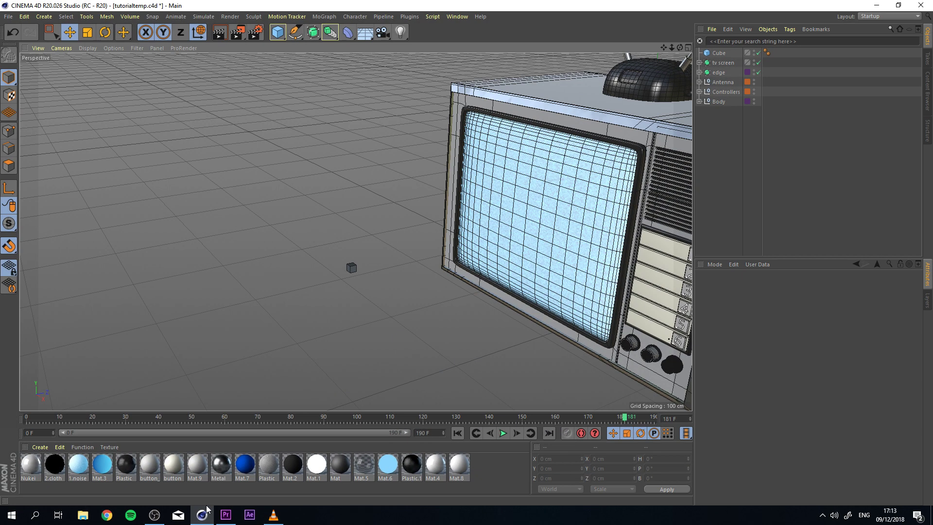
scroll(463, 266, "down", 5)
left_click(401, 267)
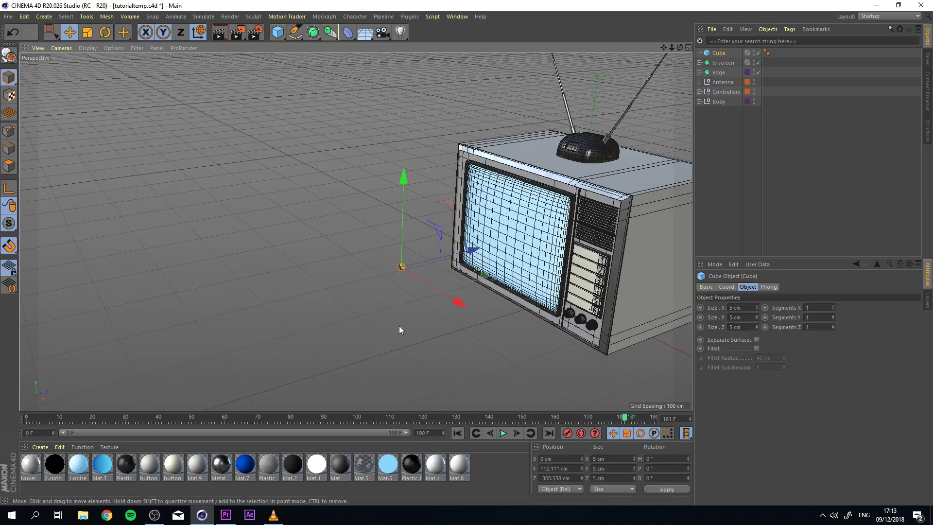
left_click(389, 332)
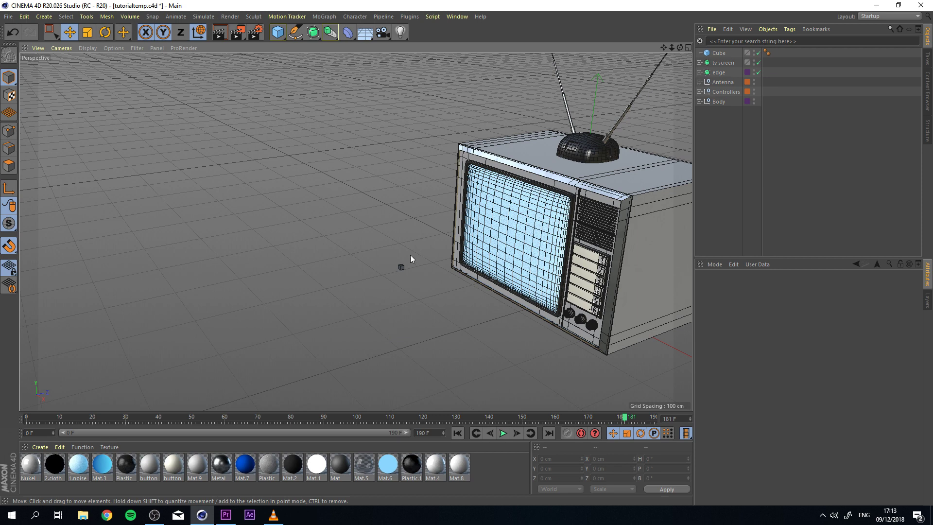
left_click(402, 267)
key("Delete")
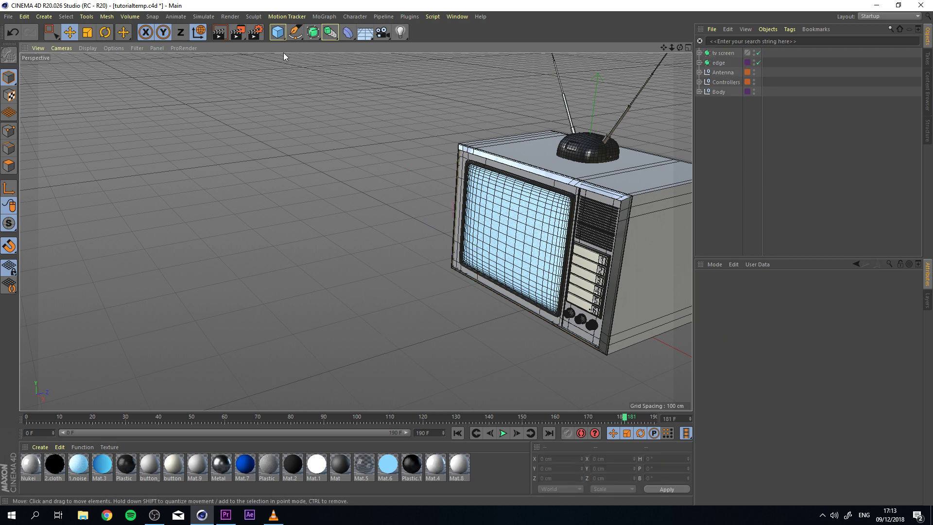
Add a cube in front of the TV at about Y 163 cm, Z -370 cm, and size it 5 × 5 × 5 cm
left_click(278, 32)
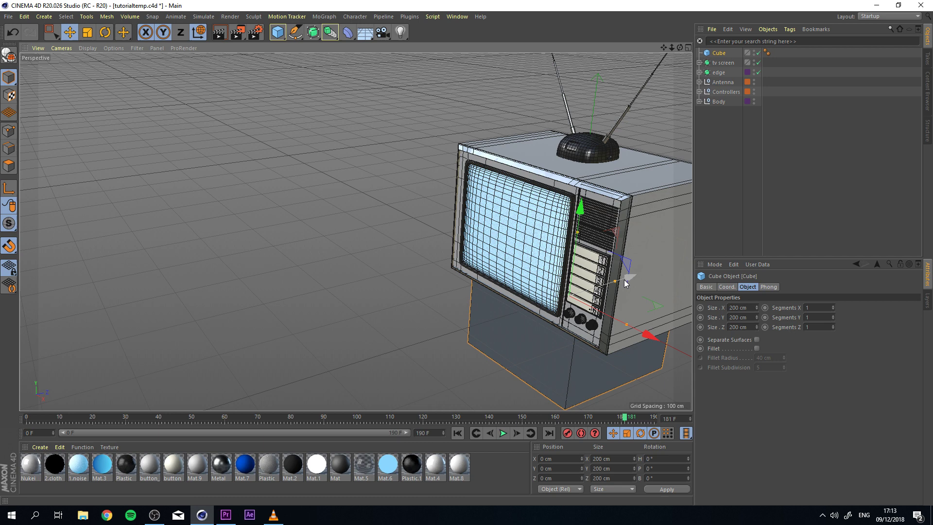
left_click_drag(625, 283, 403, 263)
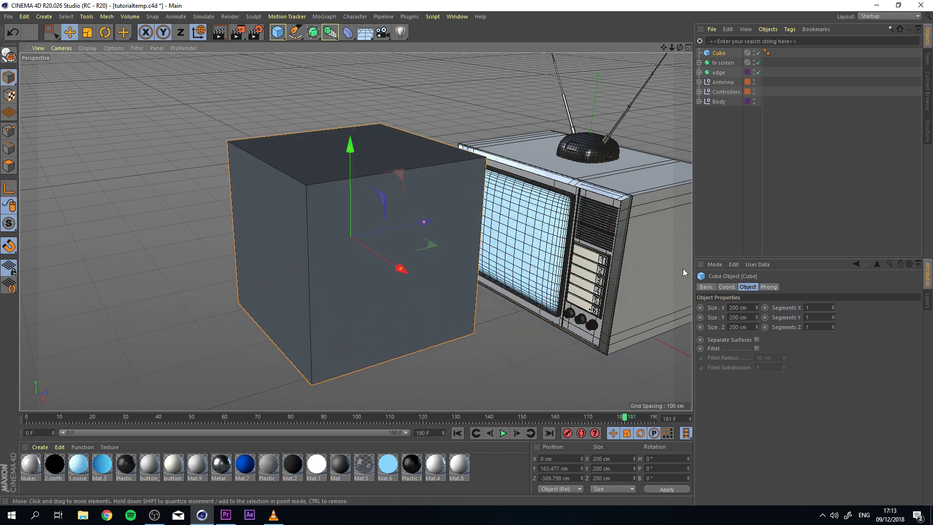
double_click(748, 306)
type("5")
key("Tab")
type("5")
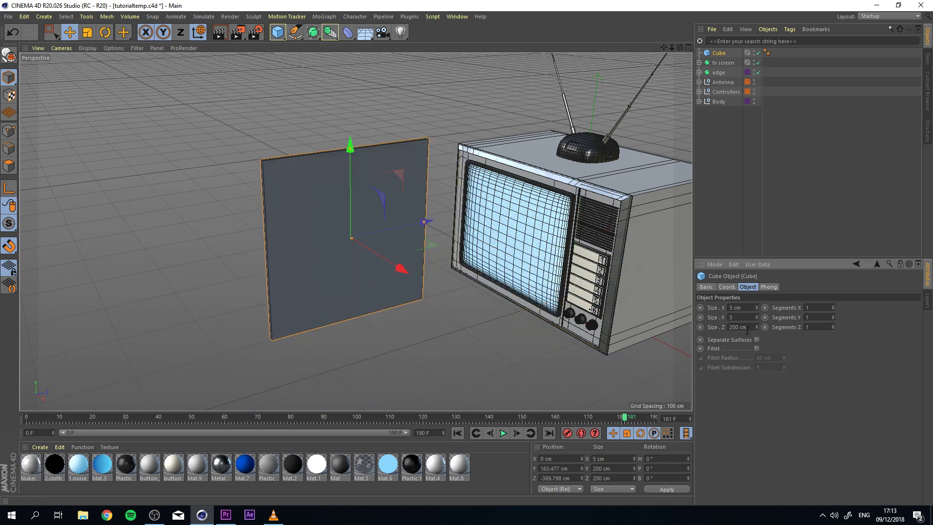
key("Tab")
type("5")
left_click(440, 336)
scroll(296, 262, "up", 3)
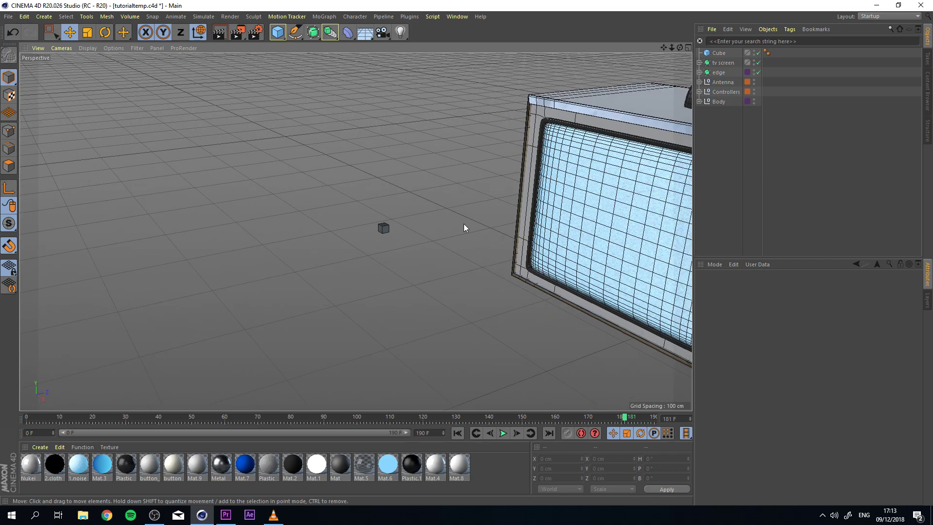
scroll(268, 263, "down", 3)
Check the paused glitch frame in VLC media player and return to the Cinema 4D scene
left_click(274, 515)
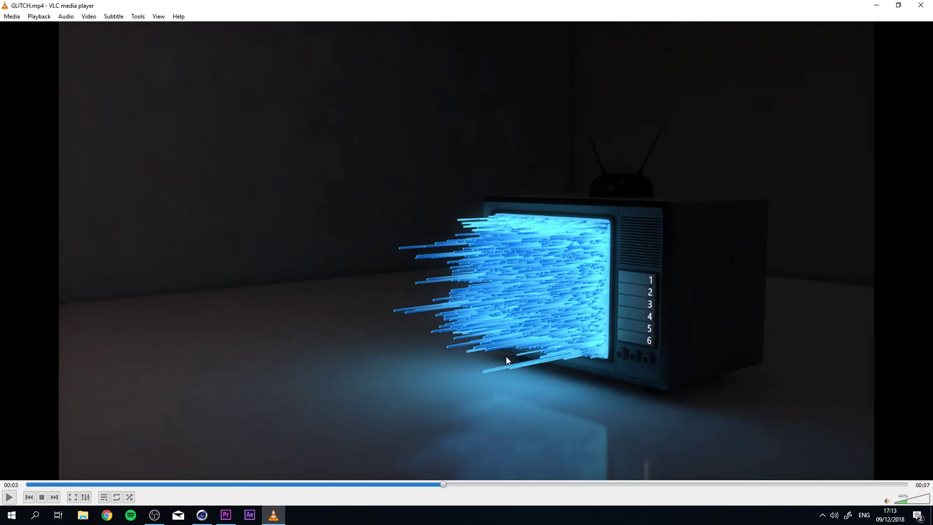
left_click(876, 7)
middle_click_drag(311, 274, 409, 263, "alt")
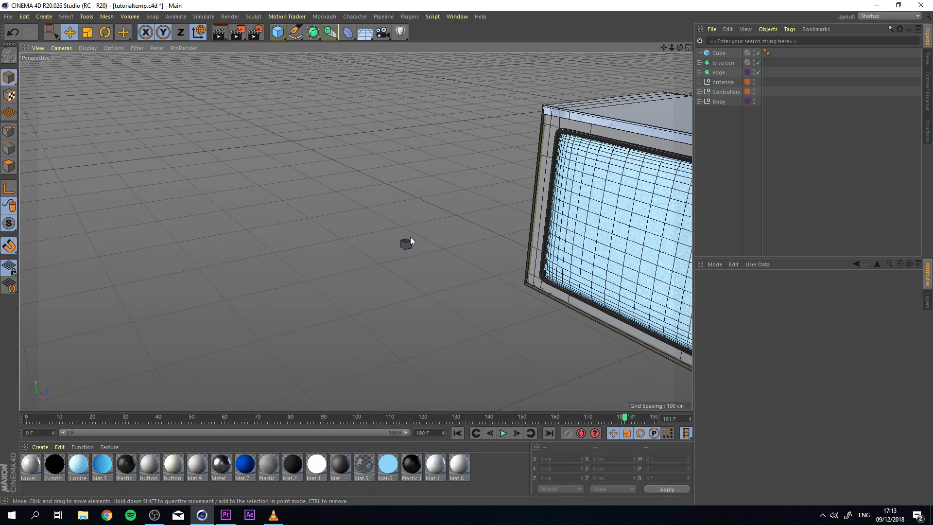
Select the 5 cm cube, show it enlarged in the Top view and make it editable
left_click(408, 241)
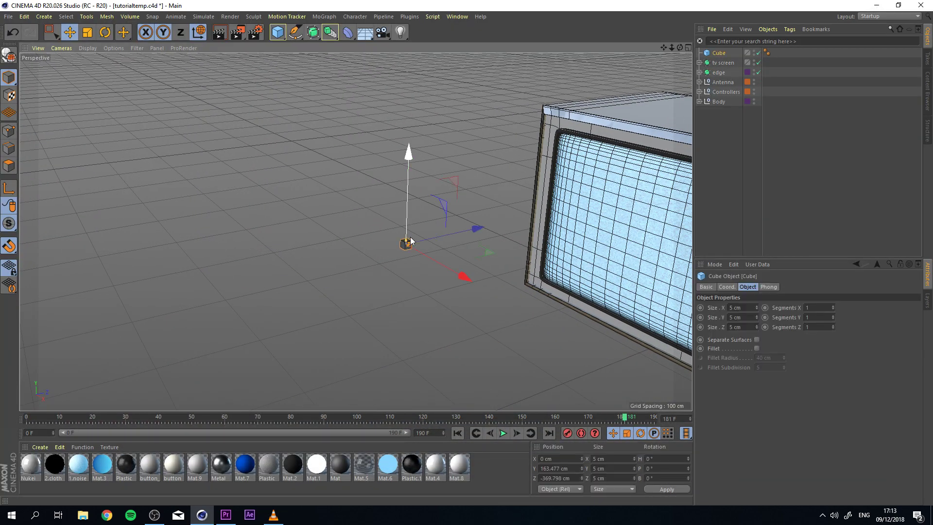
middle_click(452, 176)
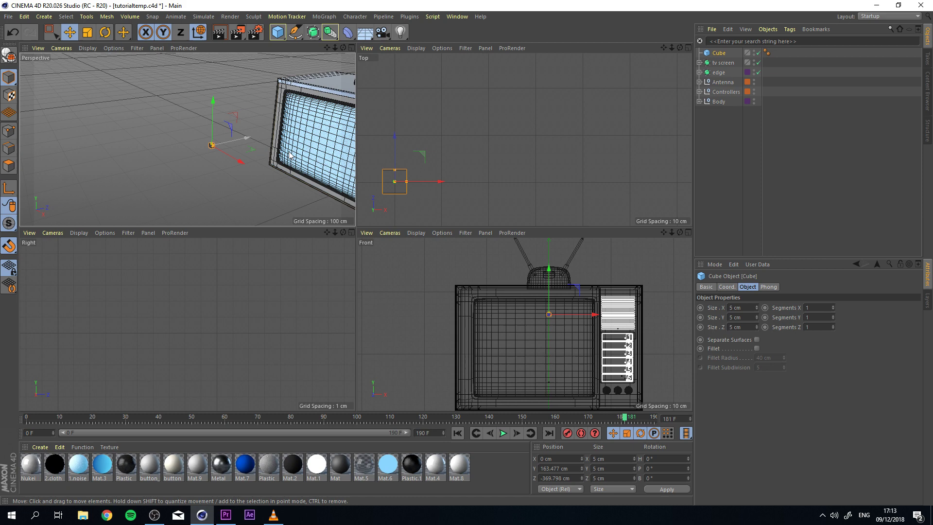
middle_click(424, 150)
key("o")
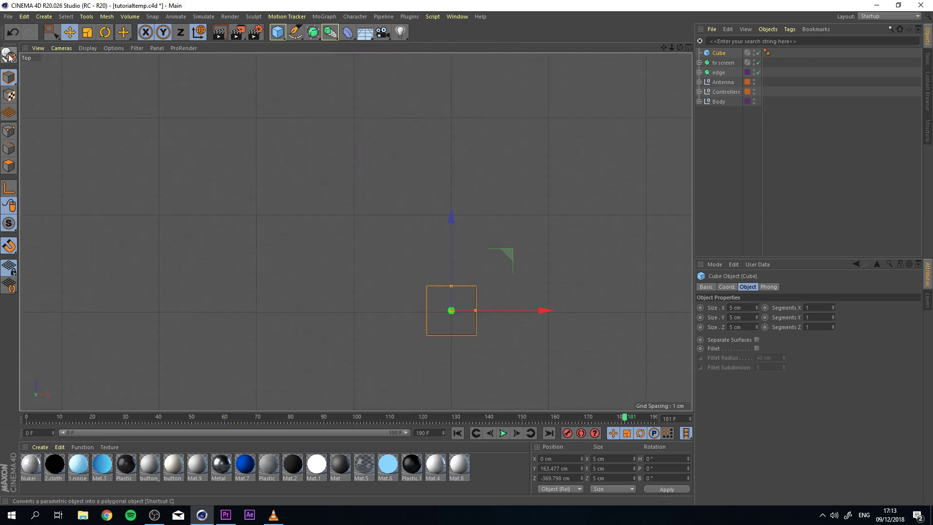
left_click(9, 55)
Move the cube's axis about 2.5 cm along Z, onto the face towards the TV screen
scroll(321, 216, "down", 5)
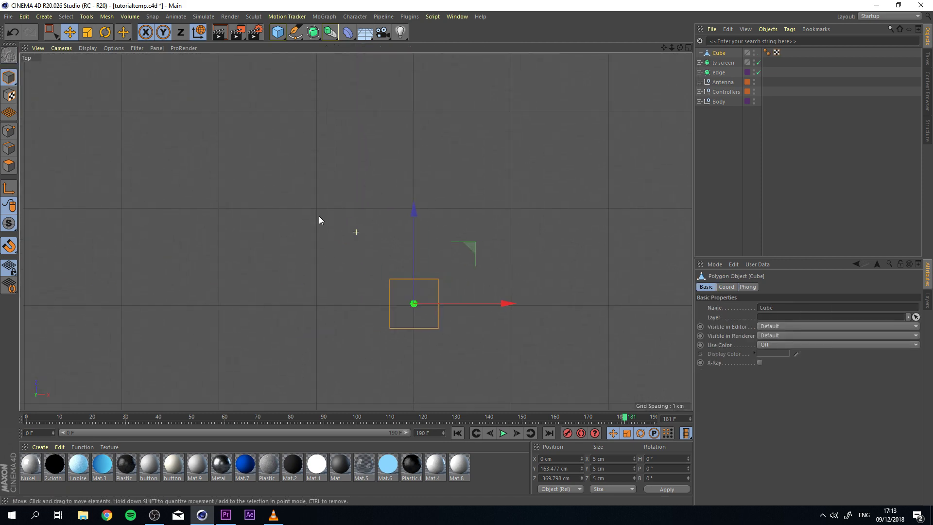
scroll(322, 215, "down", 8)
scroll(277, 189, "up", 5)
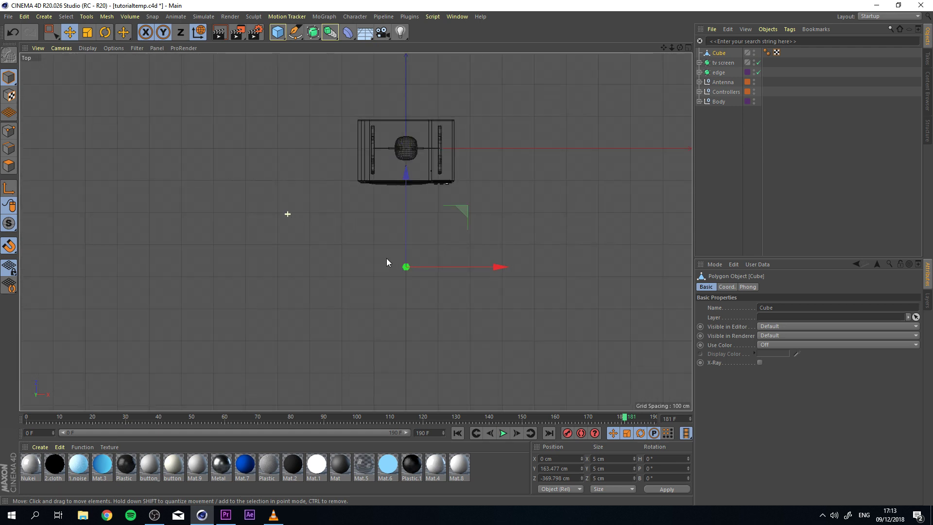
key("o")
scroll(322, 204, "down", 2)
middle_click_drag(387, 186, 383, 228, "alt")
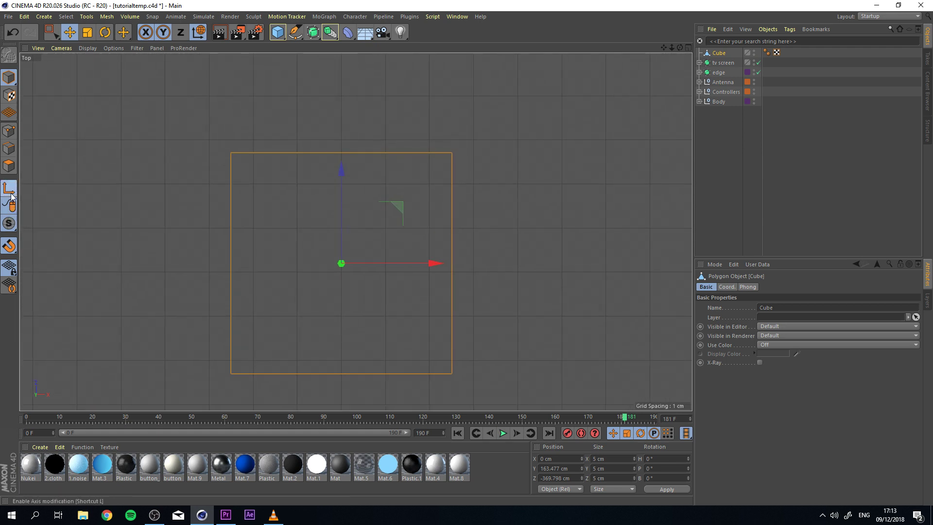
left_click_drag(341, 174, 364, 63)
Examine the cube's shifted axis against the TV in the Perspective view and turn off axis modification
middle_click(364, 63)
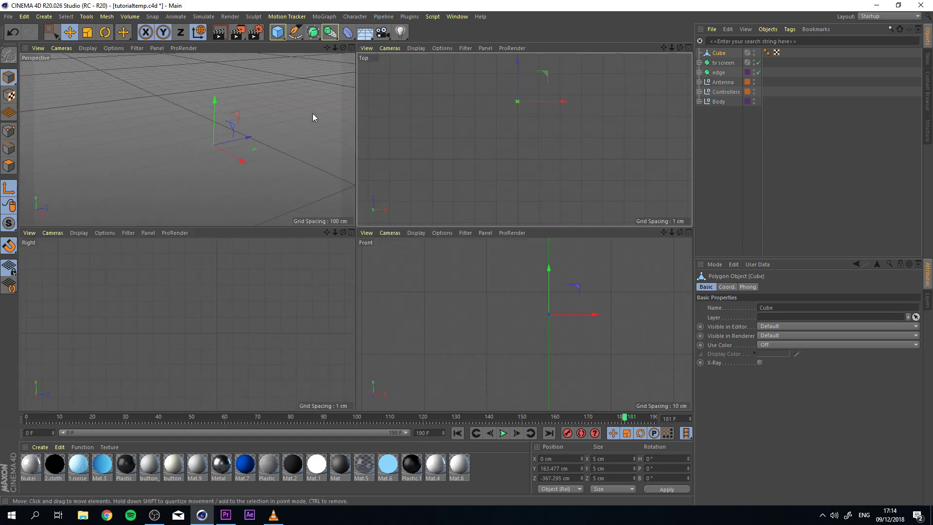
middle_click(241, 145)
middle_click_drag(395, 164, 251, 172, "alt")
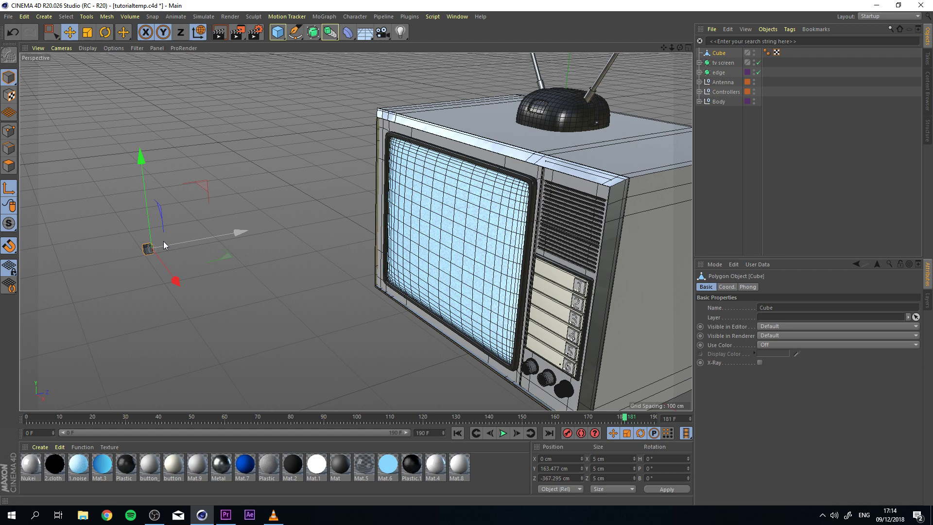
middle_click_drag(224, 250, 253, 249, "alt")
left_click_drag(253, 246, 74, 229, "alt")
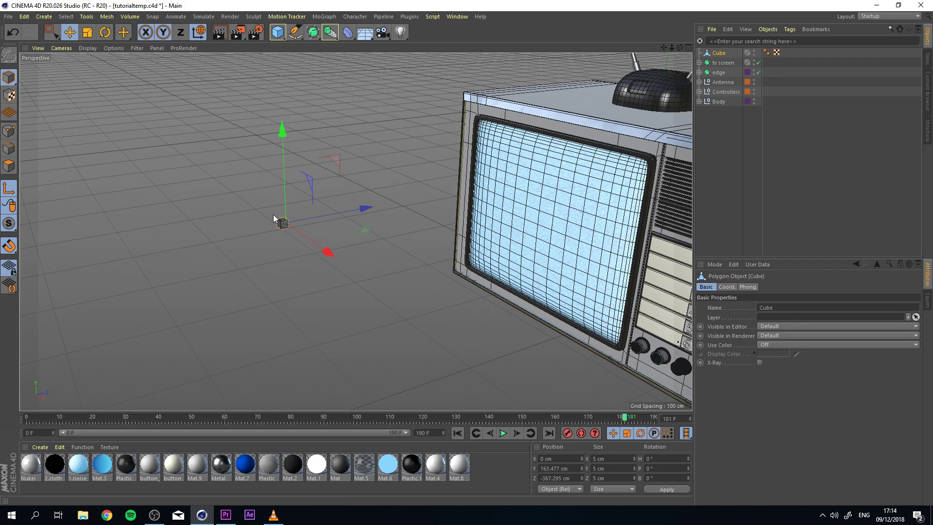
left_click_drag(450, 214, 197, 220, "alt")
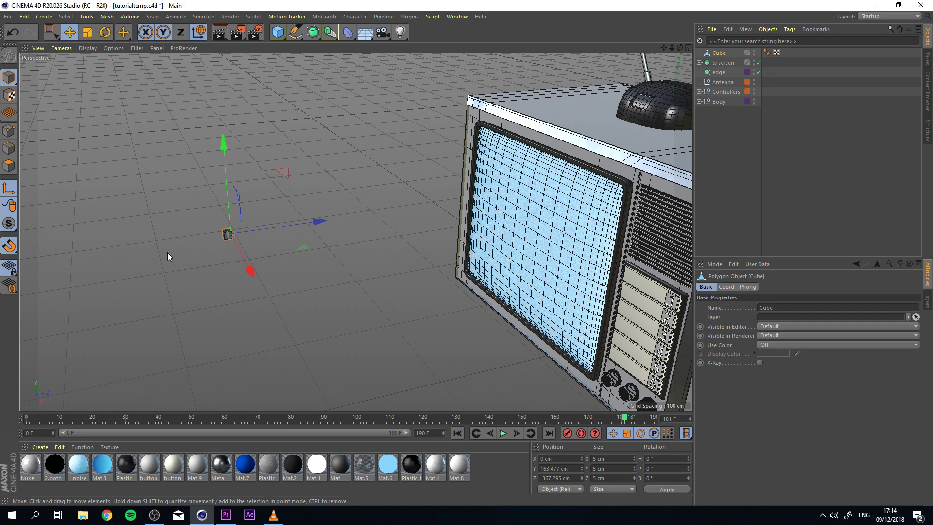
left_click_drag(169, 258, 220, 231, "alt")
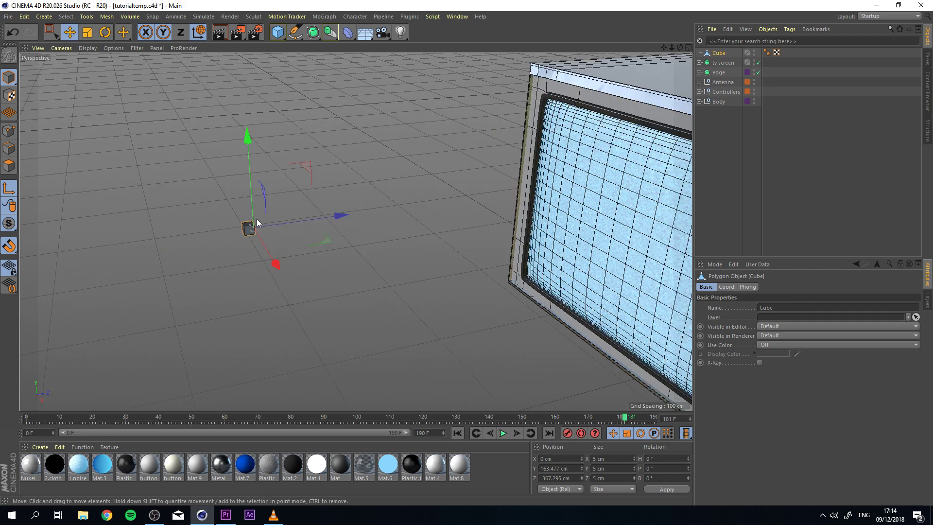
left_click_drag(96, 232, 132, 226, "alt")
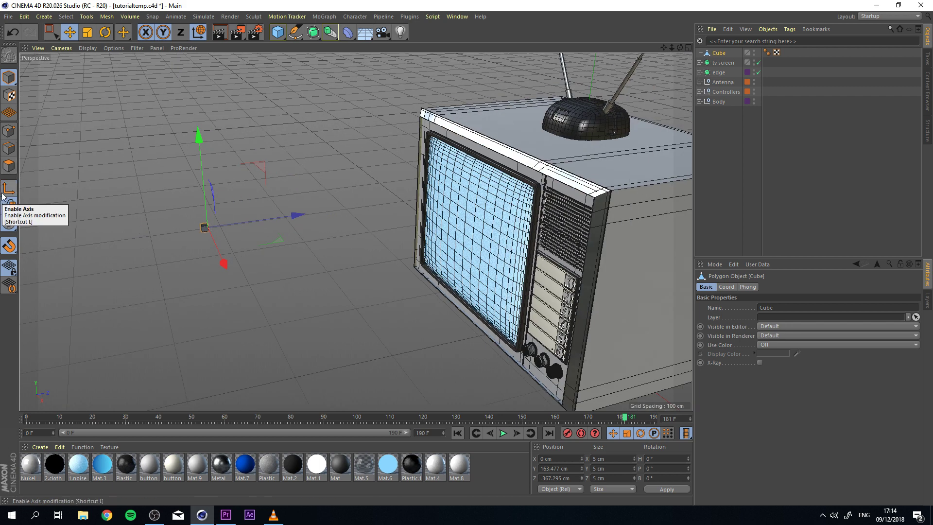
left_click(145, 207)
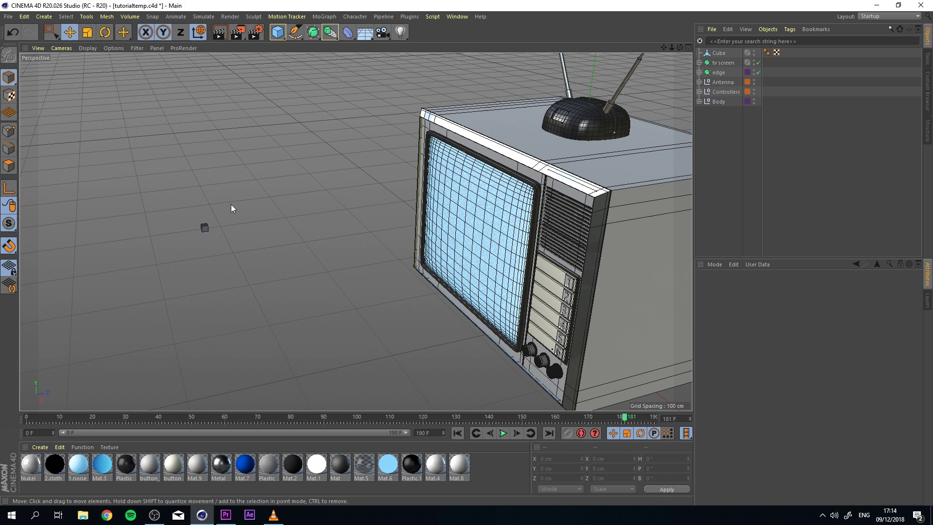
Add a MoGraph Cloner and make the cube its child
left_click(203, 229)
middle_click_drag(322, 189, 353, 201, "alt")
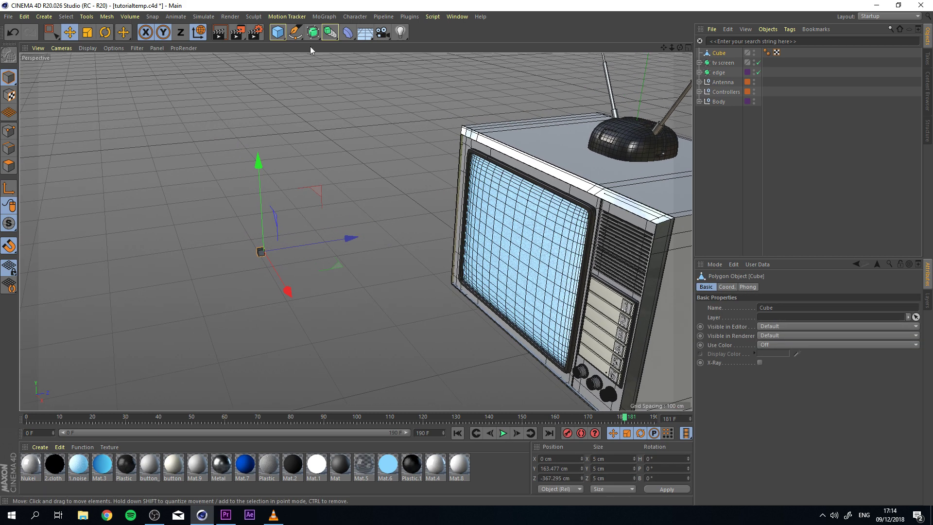
left_click(324, 17)
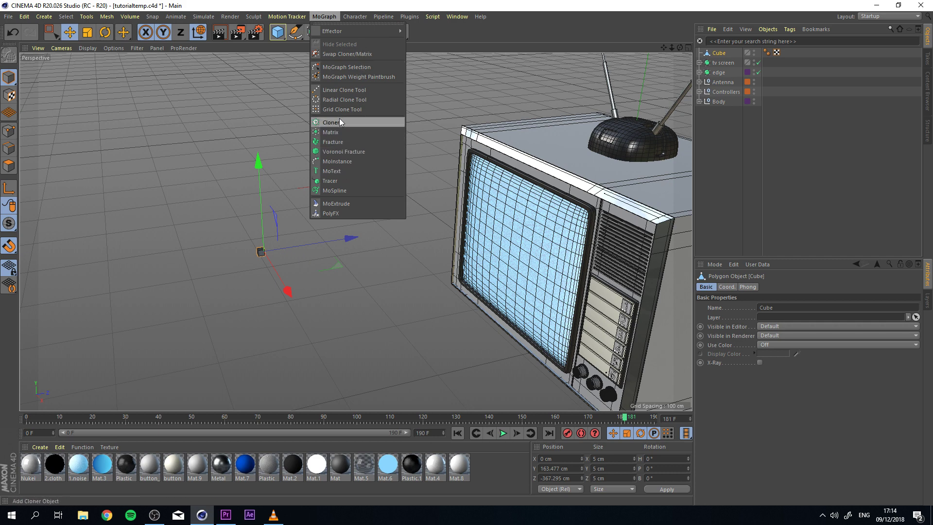
mouse_move(359, 31)
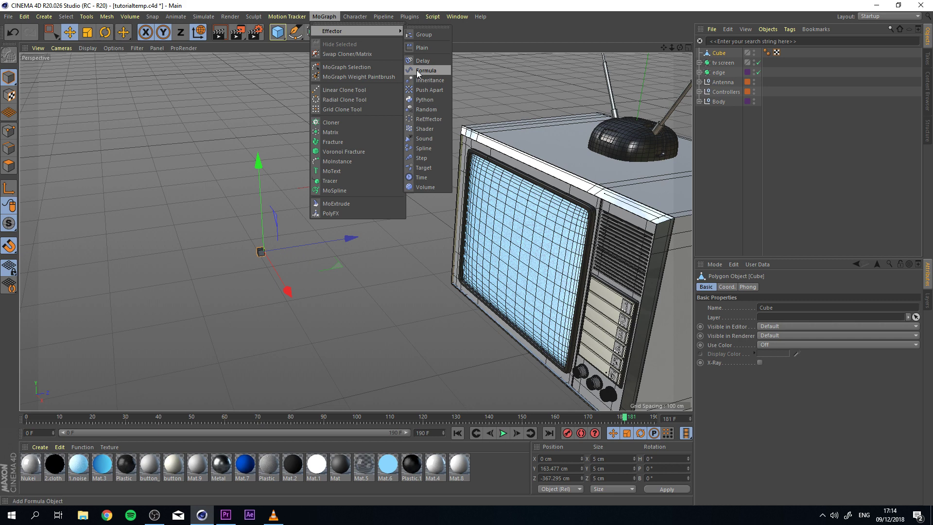
left_click(369, 123)
left_click(720, 64)
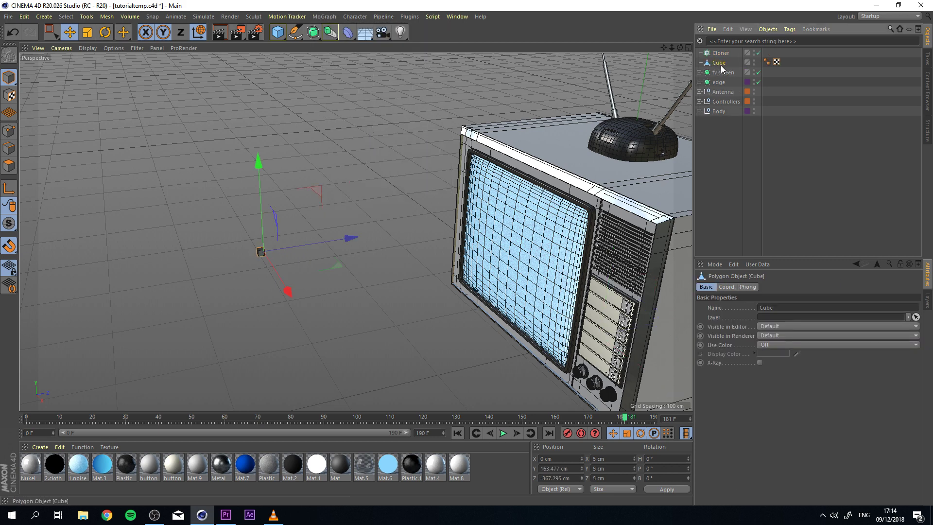
left_click_drag(721, 69, 720, 55)
Move the Cloner along Z to about -271 cm, in front of the TV screen
scroll(409, 119, "down", 5)
middle_click_drag(424, 115, 394, 148, "alt")
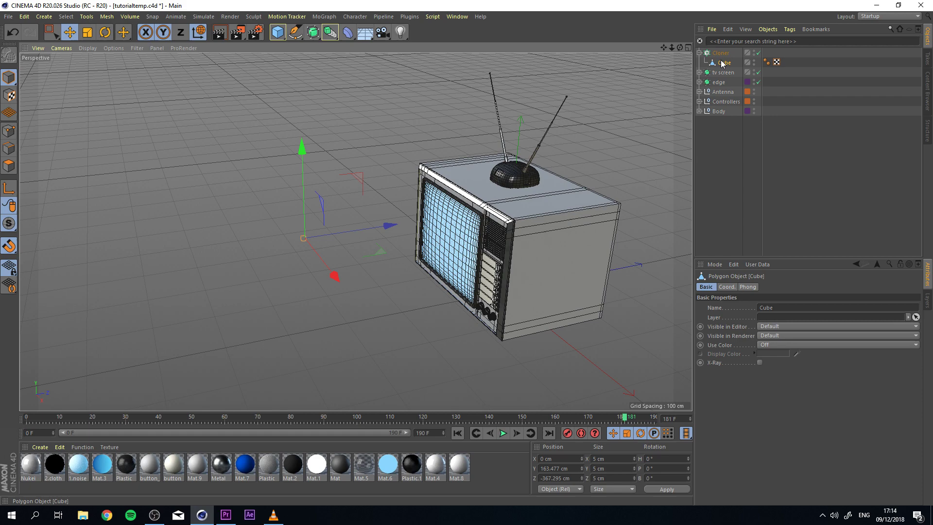
left_click(729, 53)
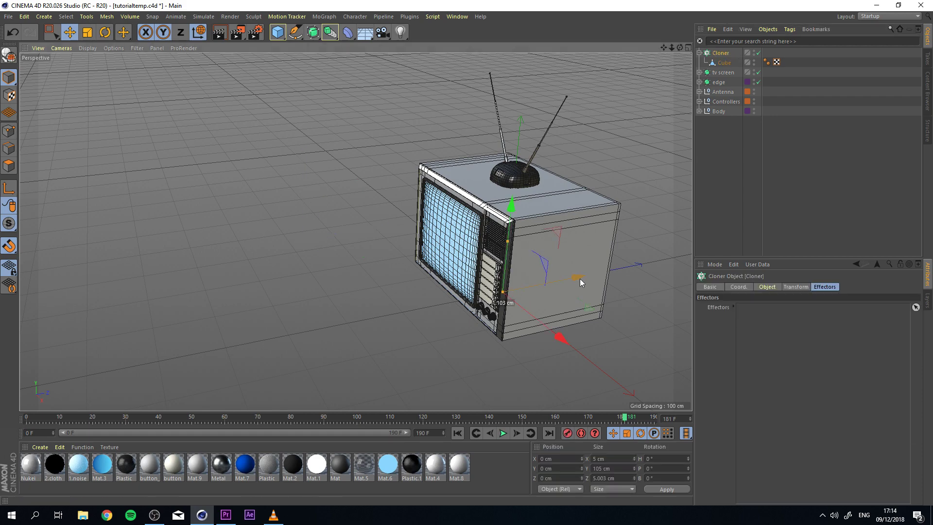
left_click_drag(580, 279, 442, 309)
left_click_drag(296, 288, 343, 250, "alt")
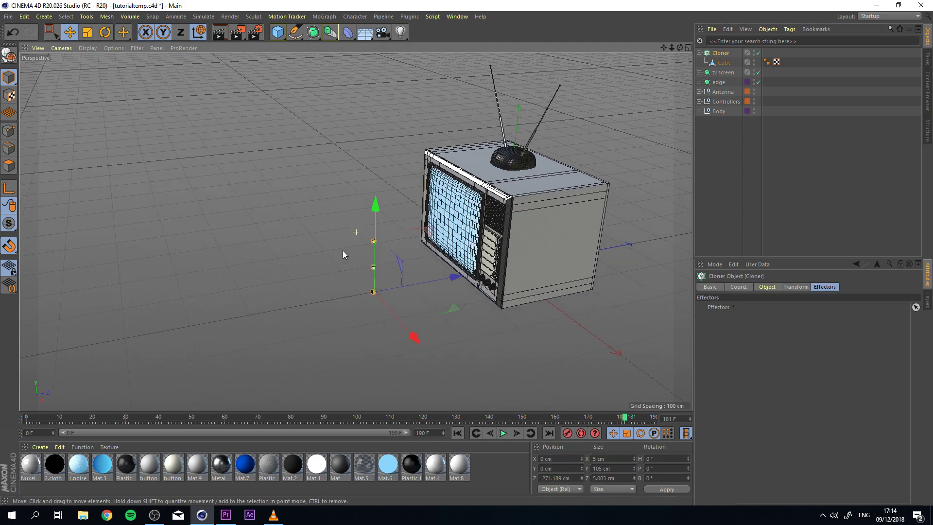
middle_click_drag(342, 250, 358, 216, "alt")
right_click_drag(358, 217, 384, 206, "alt")
right_click_drag(456, 177, 456, 206, "alt")
middle_click_drag(574, 200, 477, 237, "alt")
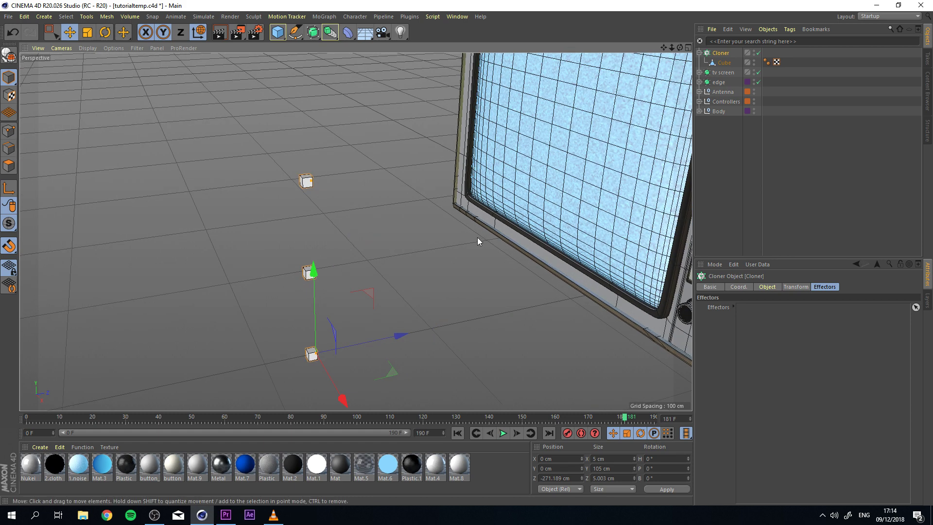
right_click_drag(477, 237, 450, 215, "alt")
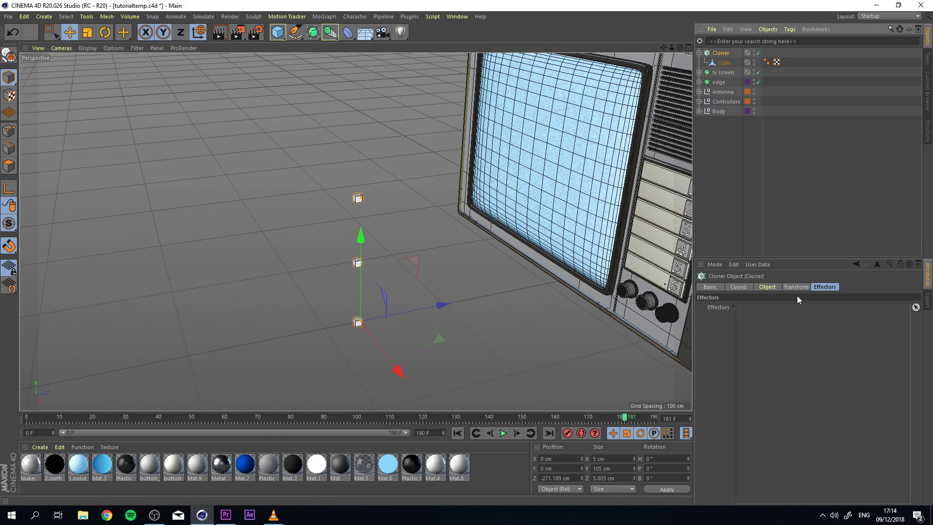
Try the Cloner's Radial, Grid Array and Honeycomb Array modes and return it to Linear
left_click(766, 287)
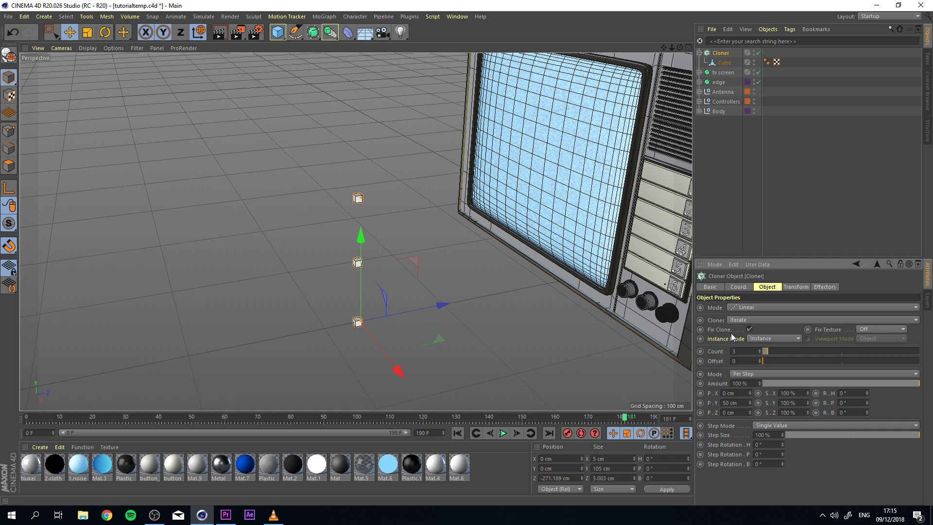
left_click(757, 307)
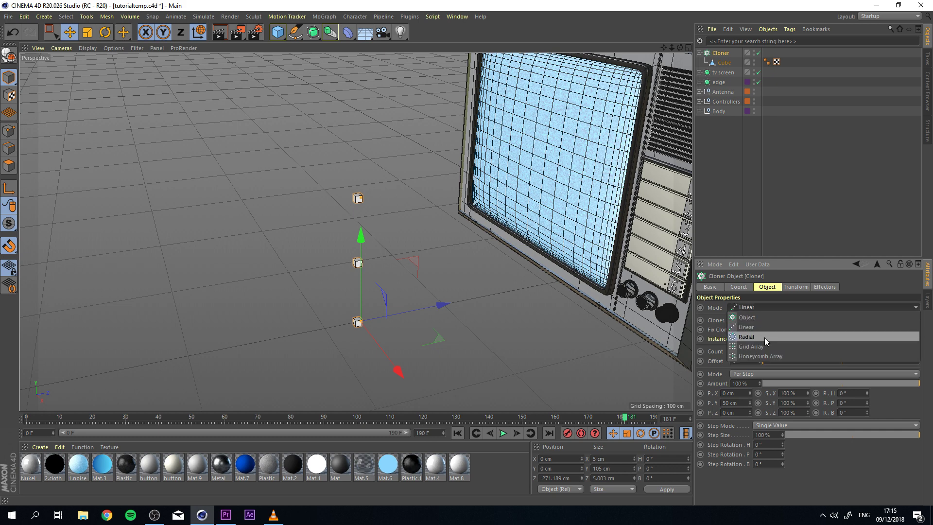
left_click(765, 337)
left_click(756, 308)
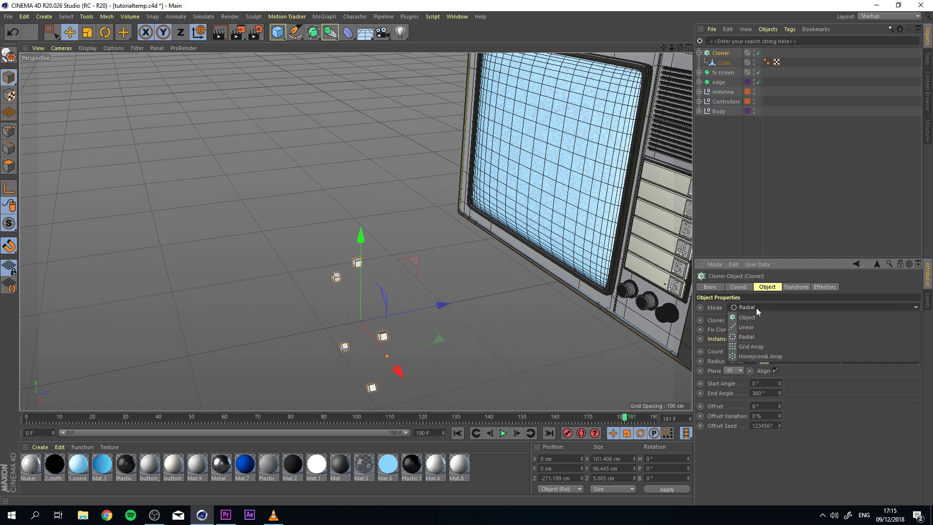
left_click(757, 346)
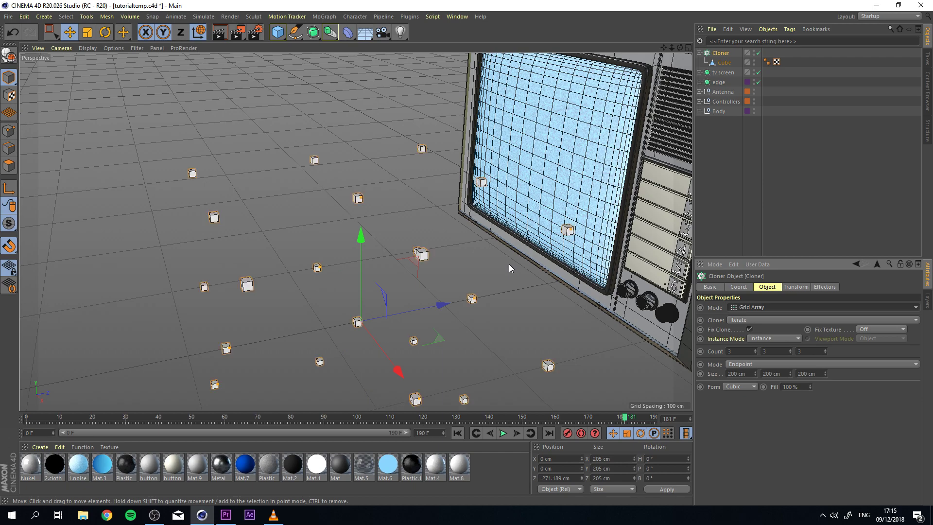
scroll(509, 264, "down", 3)
left_click(807, 307)
left_click(765, 353)
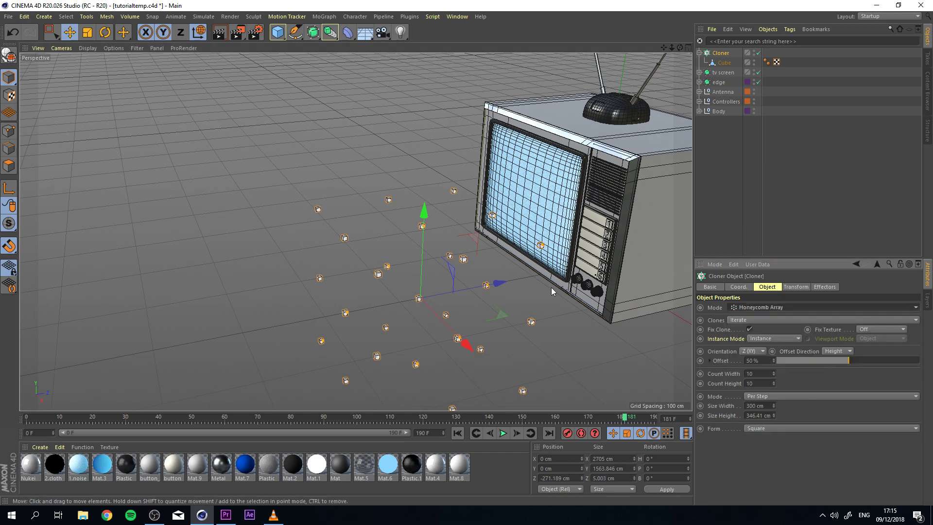
left_click_drag(551, 287, 366, 216, "alt")
left_click(765, 309)
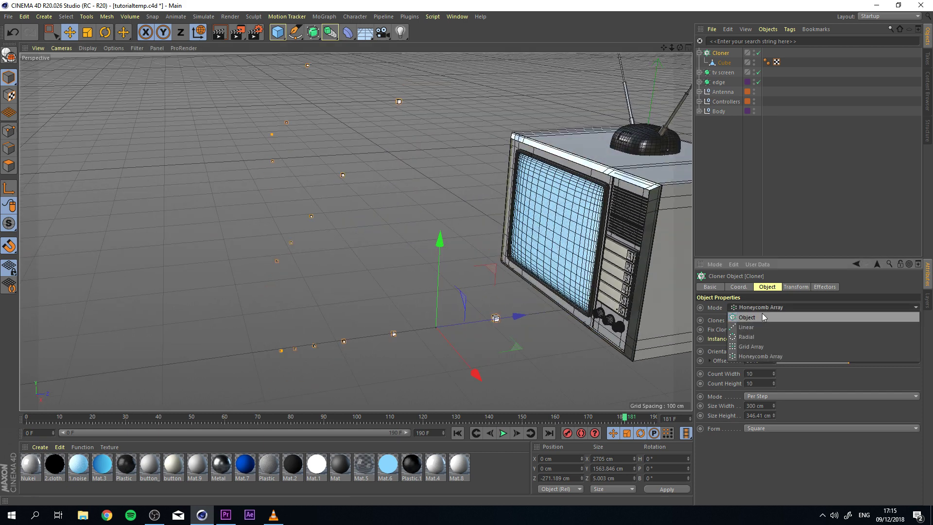
left_click(763, 327)
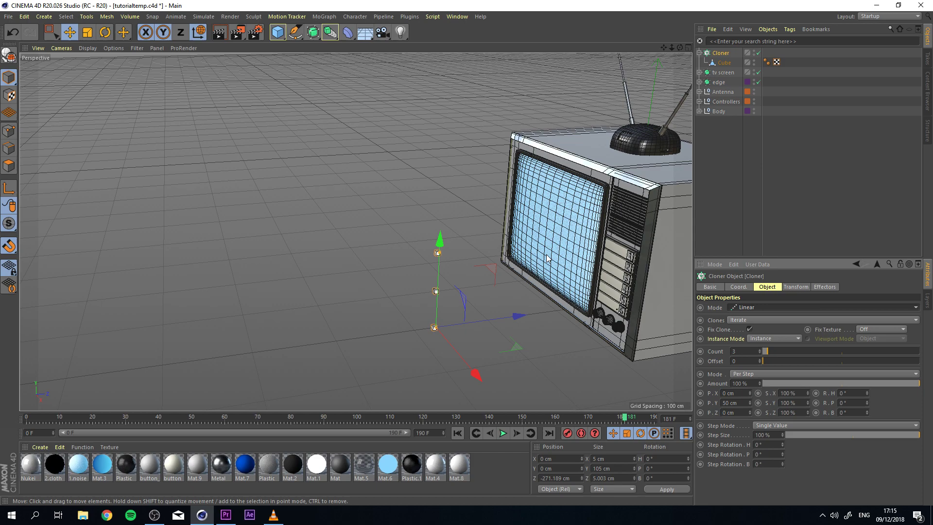
left_click_drag(489, 272, 507, 225, "alt")
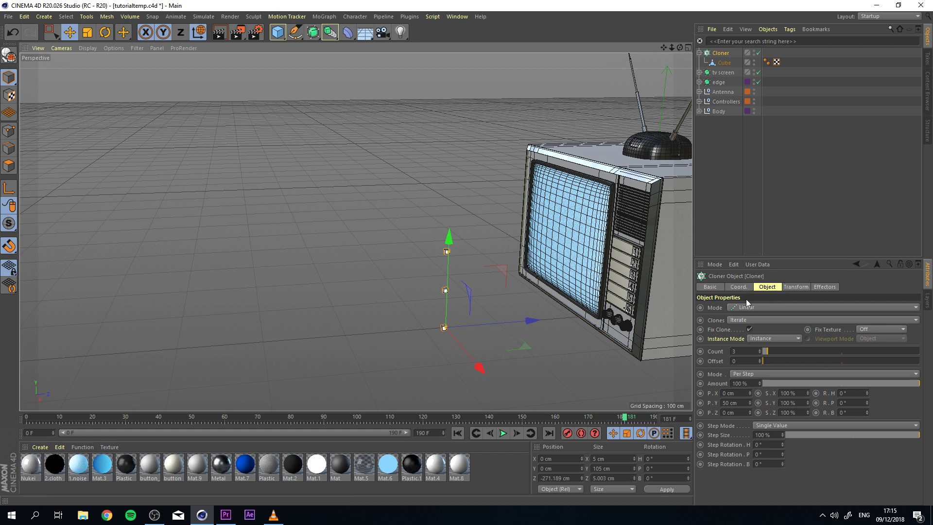
Reselect the Cloner and set its mode to Object
left_click(385, 198)
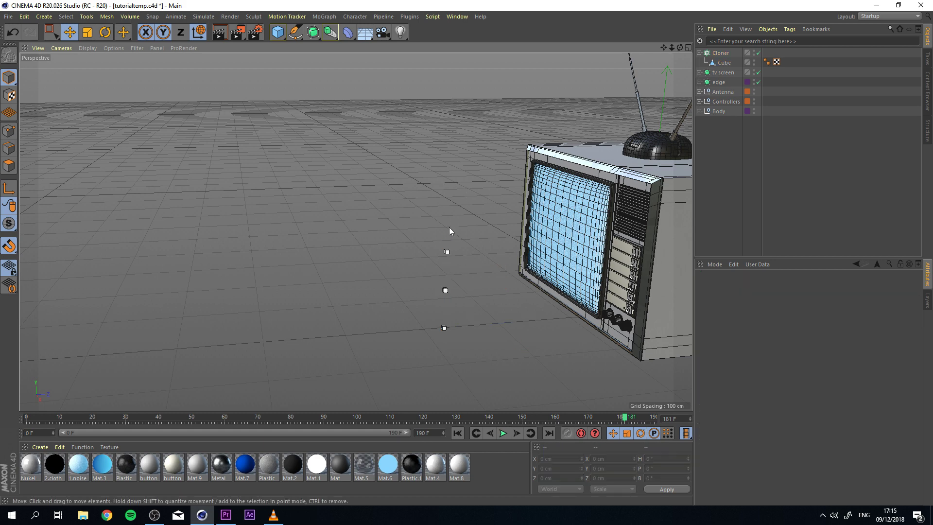
left_click(722, 54)
middle_click_drag(438, 211, 415, 212, "alt")
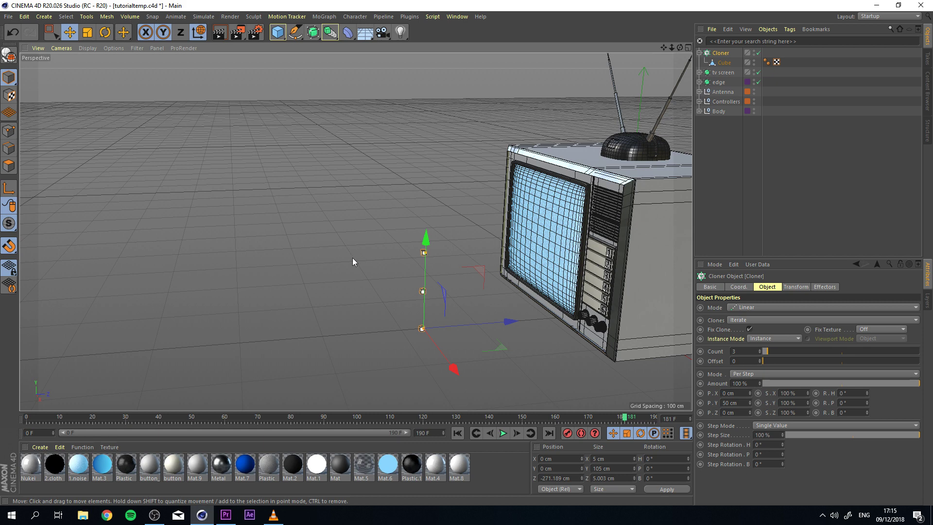
left_click(750, 308)
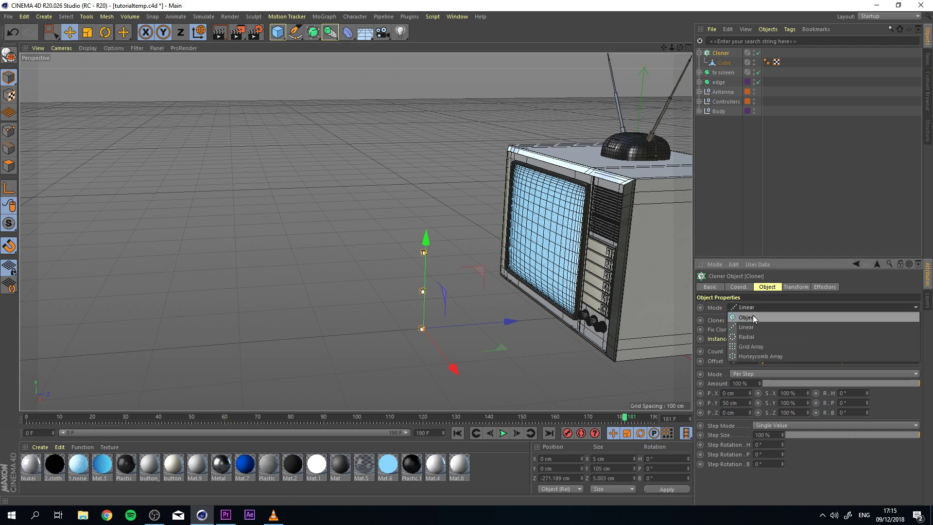
left_click(753, 315)
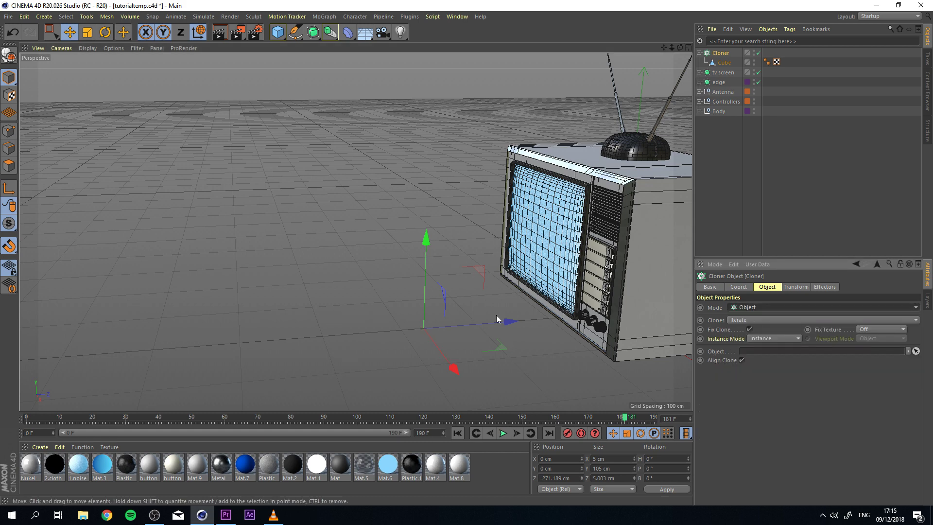
Add a Plane primitive and rotate its pitch to 90° so it stands parallel to the TV screen
left_click(336, 287)
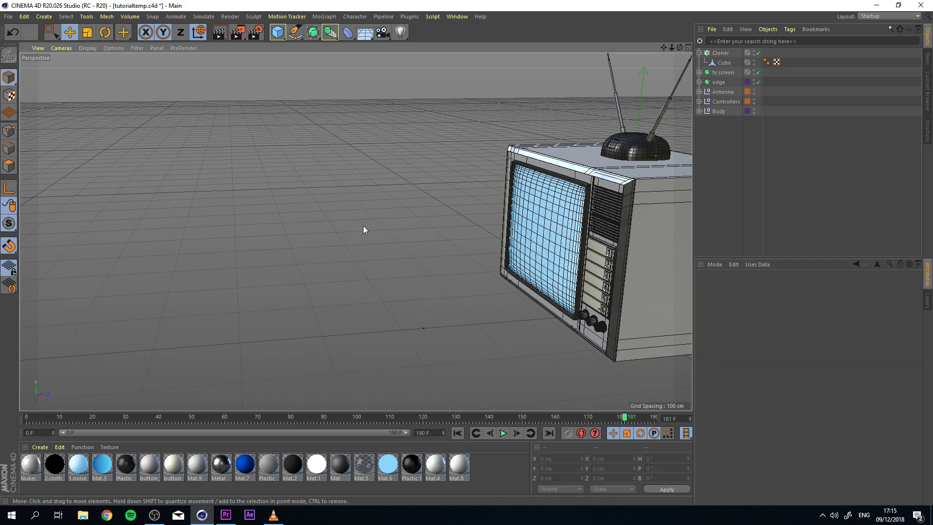
left_click(277, 32)
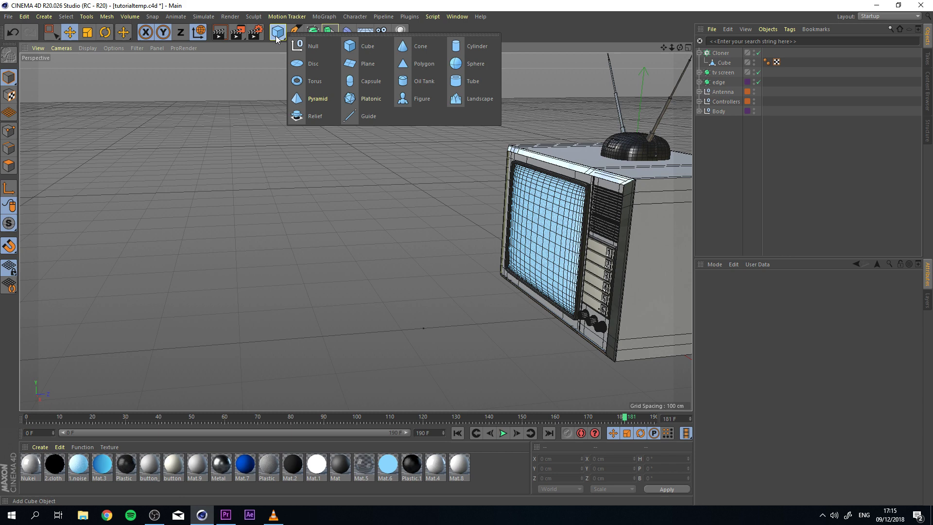
left_click(365, 68)
left_click_drag(549, 229, 508, 351, "alt")
key("r")
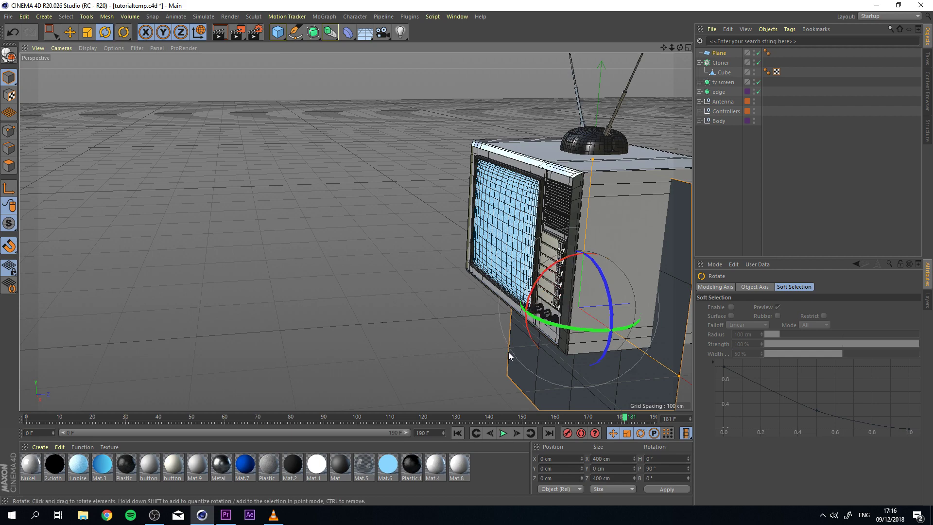
Shrink the plane to about 211 by 173 cm and move it to about X -16.7, Y 111.3, Z -106.7 cm at the TV's front
key("e")
left_click_drag(661, 303, 582, 322)
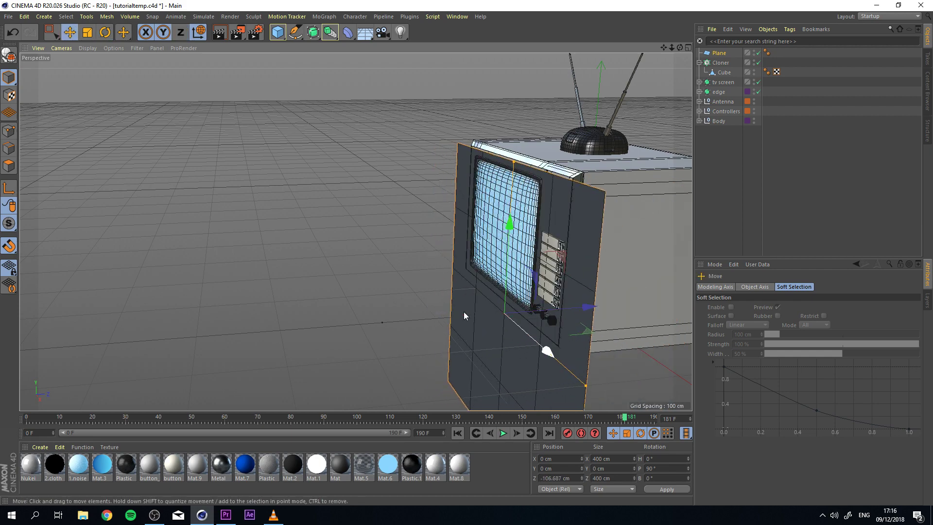
left_click_drag(464, 315, 492, 268, "alt")
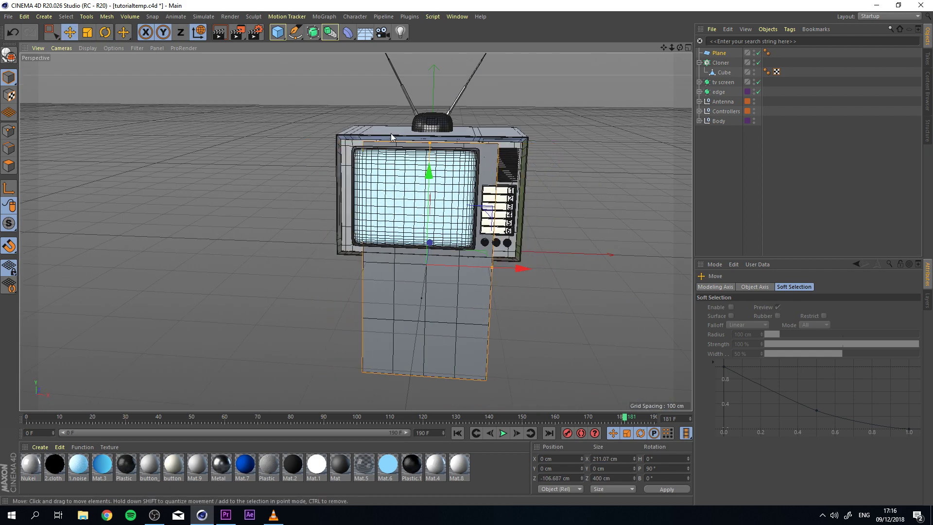
left_click_drag(431, 144, 430, 212)
left_click_drag(435, 177, 439, 111)
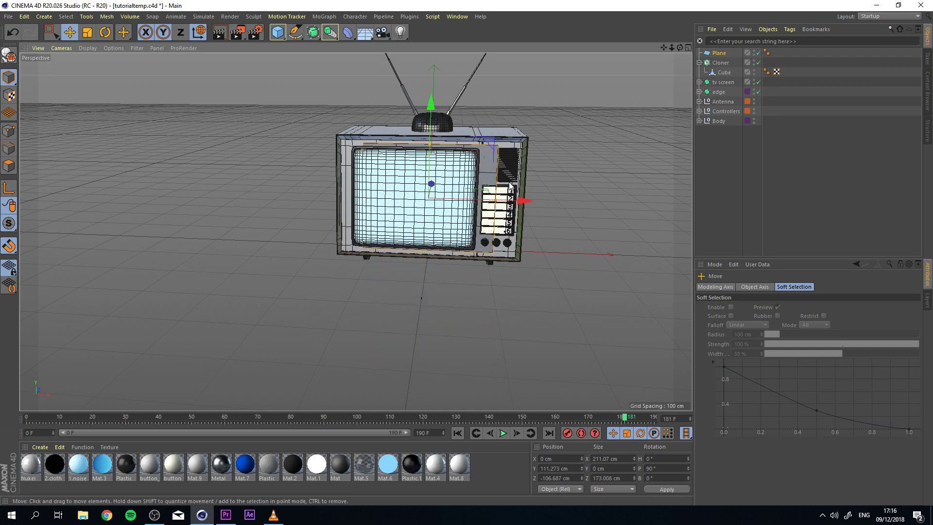
left_click_drag(507, 196, 496, 195)
Resize the plane to about 201 by 159 cm and move it along Z to about -117 cm, in front of the TV screen
scroll(445, 174, "up", 5)
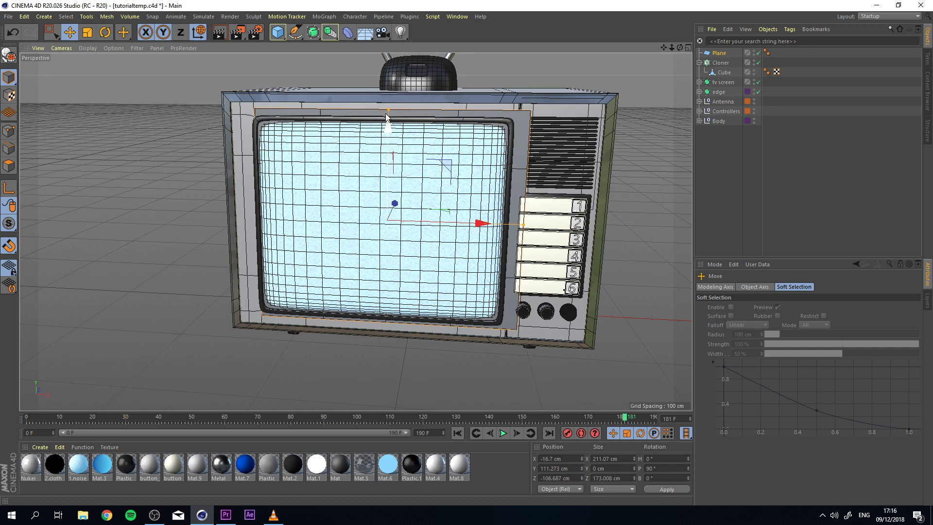
left_click_drag(388, 111, 396, 119)
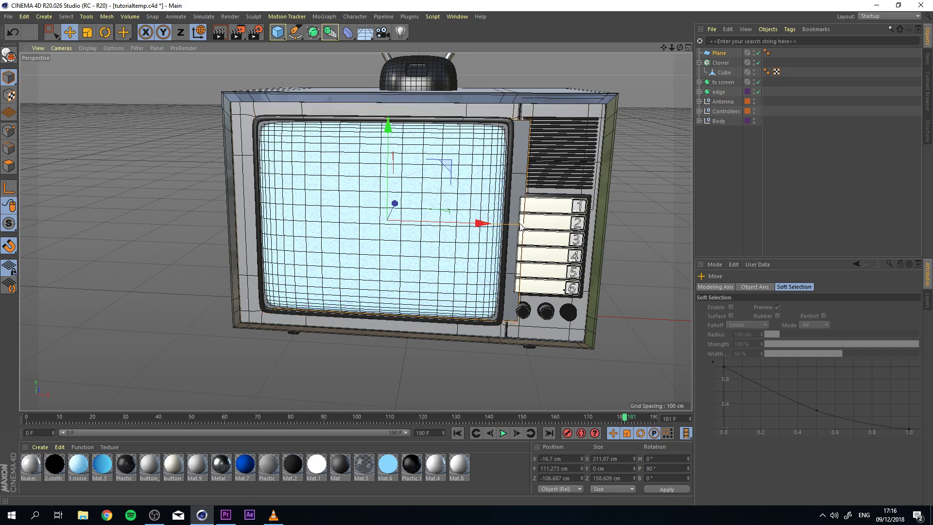
left_click_drag(523, 225, 474, 238)
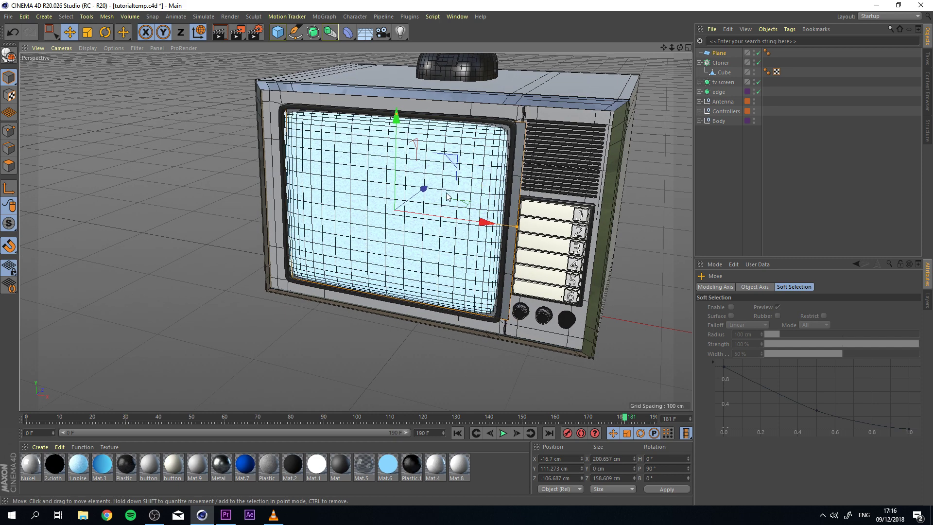
left_click_drag(424, 190, 425, 191)
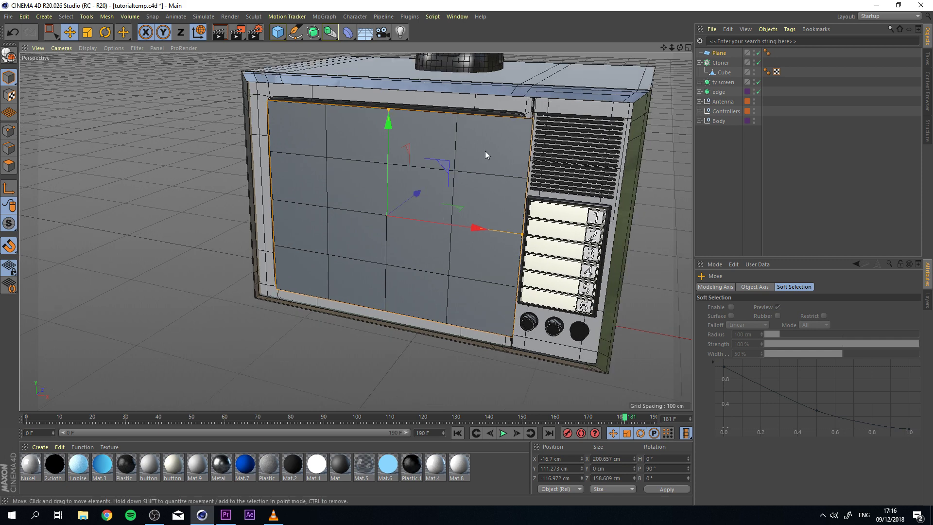
In the Front view, narrow the plane to about 194 cm and shift it along X to about -24 cm
middle_click(485, 151)
middle_click(503, 325)
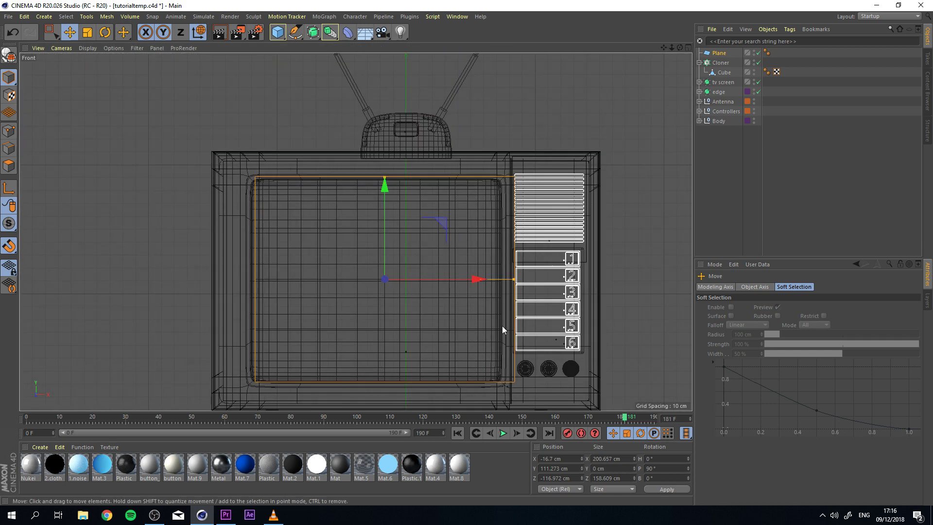
scroll(361, 234, "up", 5)
middle_click_drag(374, 206, 422, 151, "alt")
left_click_drag(550, 244, 543, 243)
left_click_drag(628, 243, 623, 244)
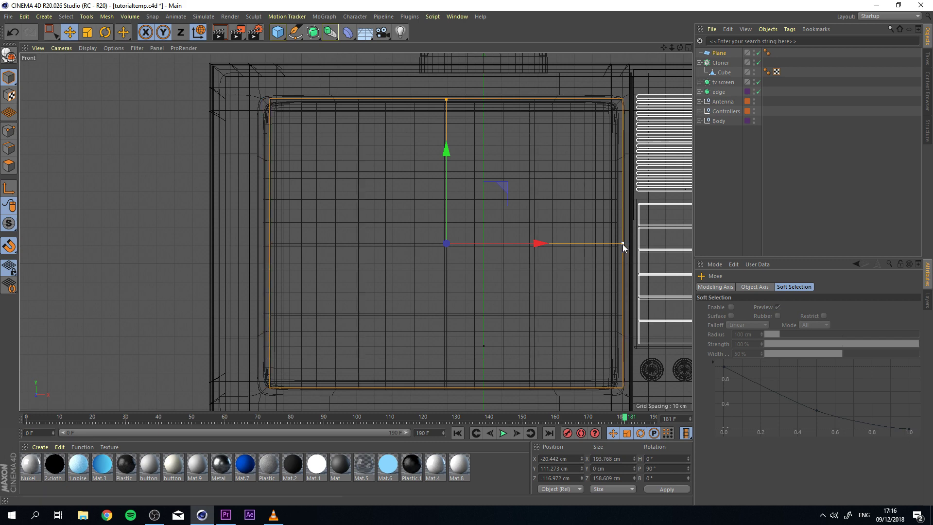
left_click_drag(537, 244, 530, 244)
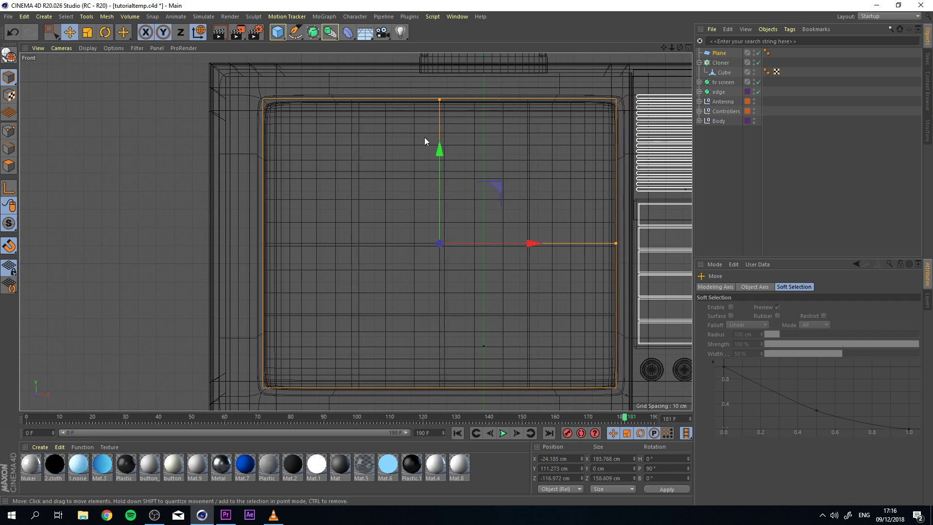
Fit the plane over the screen opening at about 198 by 163 cm, lowering it to about 108 cm along Y
left_click_drag(442, 149, 444, 155)
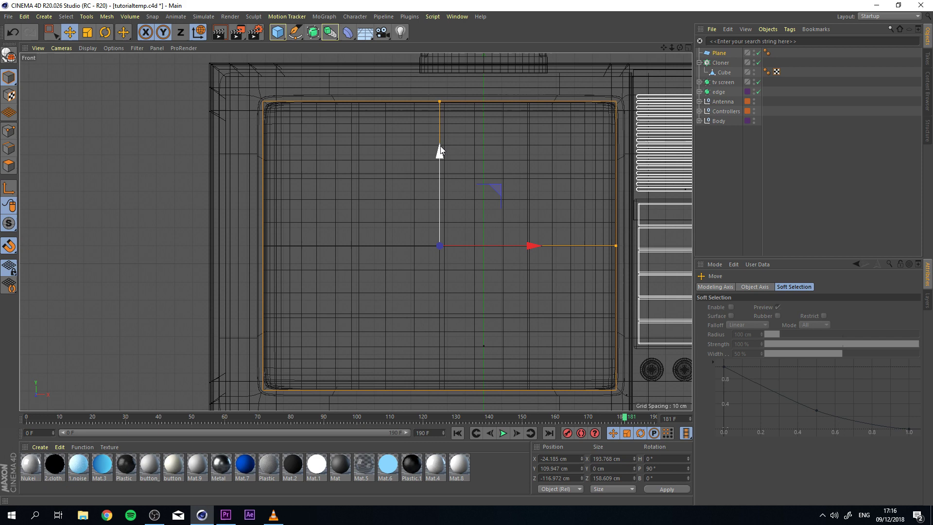
left_click_drag(438, 99, 436, 95)
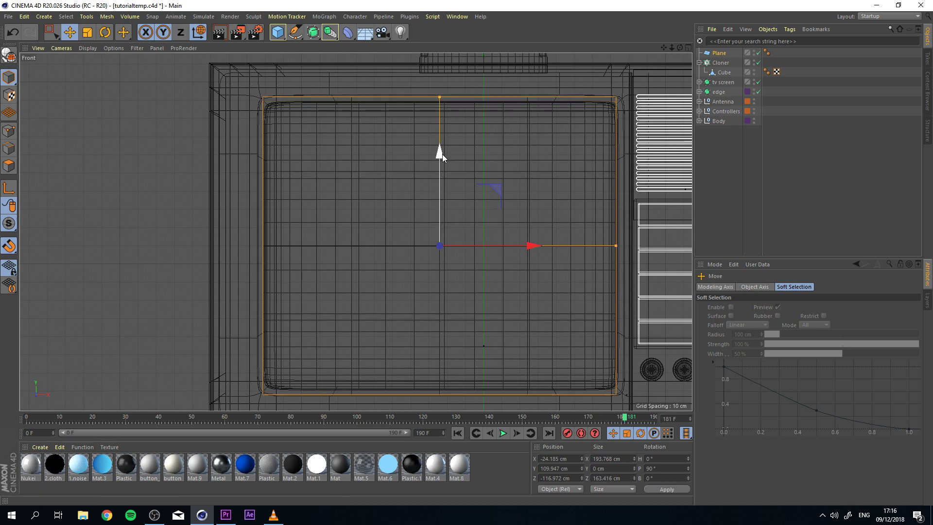
left_click_drag(439, 152, 439, 157)
left_click_drag(617, 250, 620, 250)
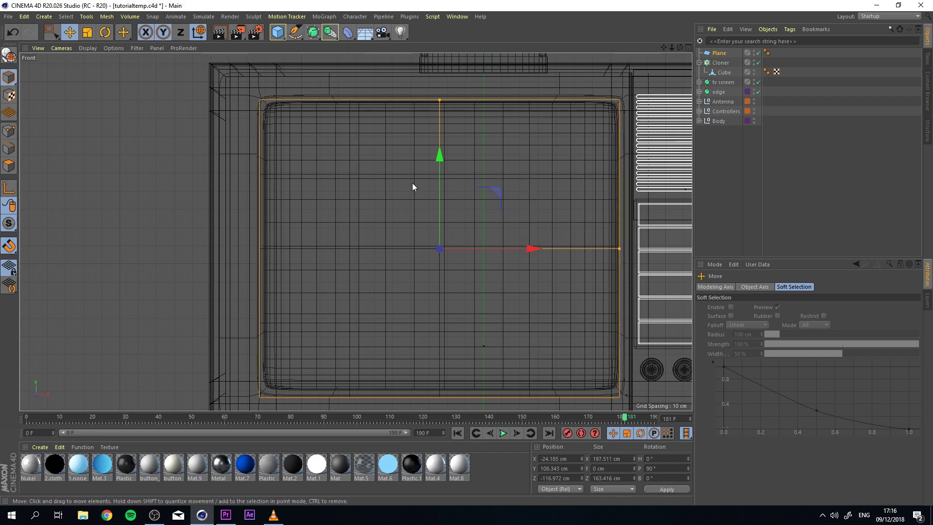
In the Perspective view, assign the plane as the Cloner's target object so the cubes are distributed over its surface
middle_click(217, 157)
middle_click(217, 156)
scroll(261, 154, "down", 5)
left_click_drag(488, 196, 436, 221, "alt")
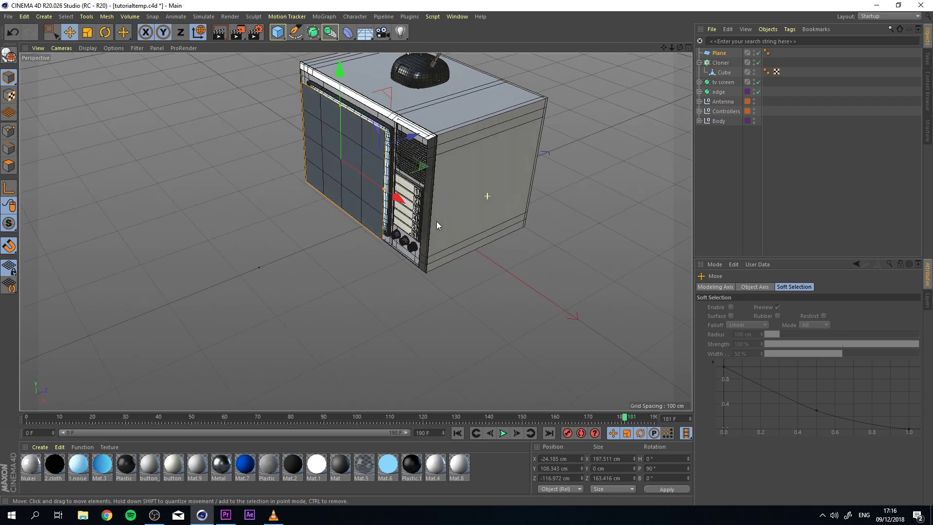
left_click_drag(357, 232, 388, 236, "alt")
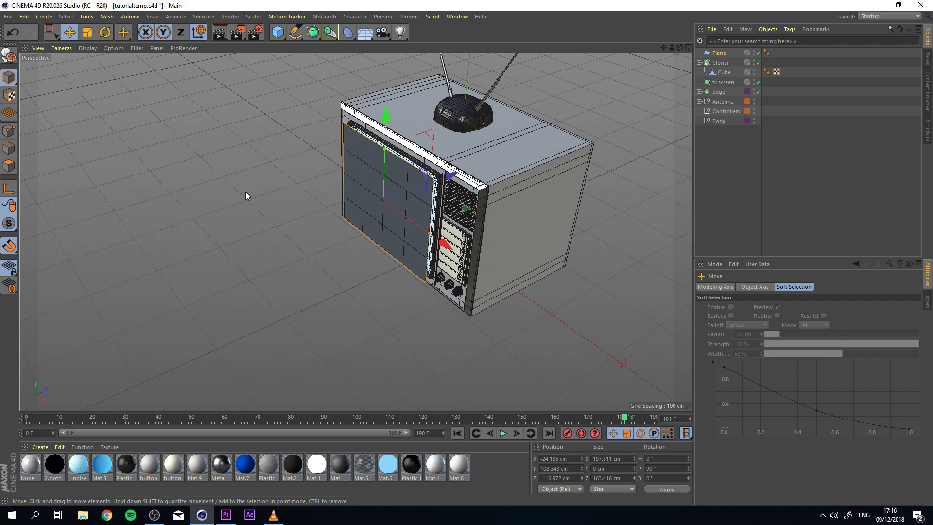
left_click(721, 63)
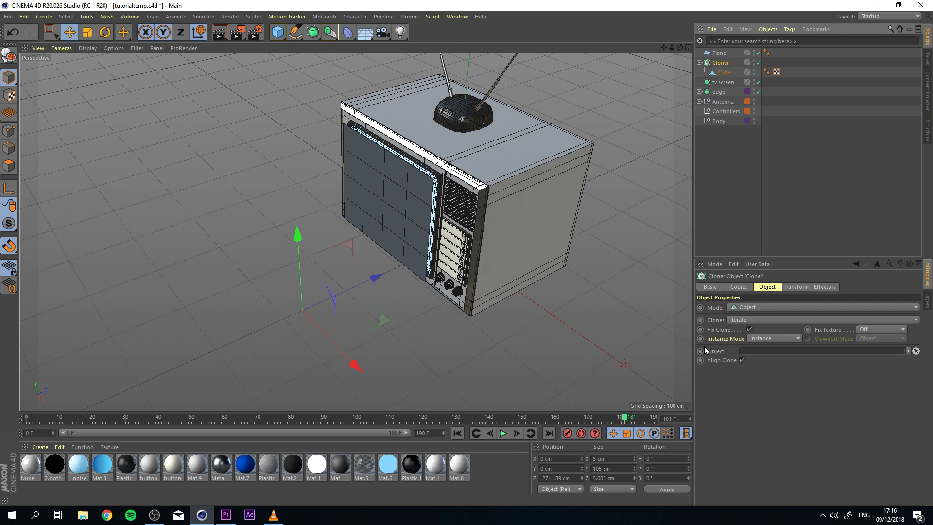
left_click(916, 351)
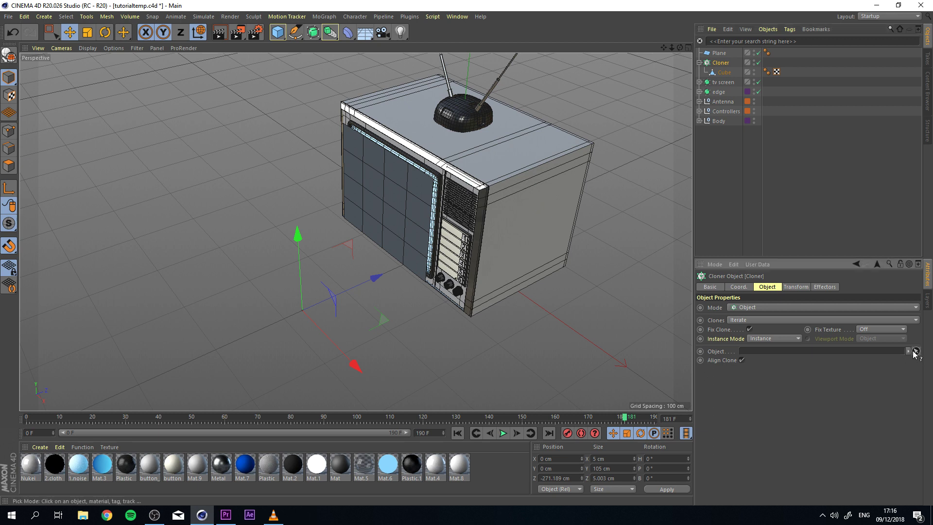
left_click(719, 53)
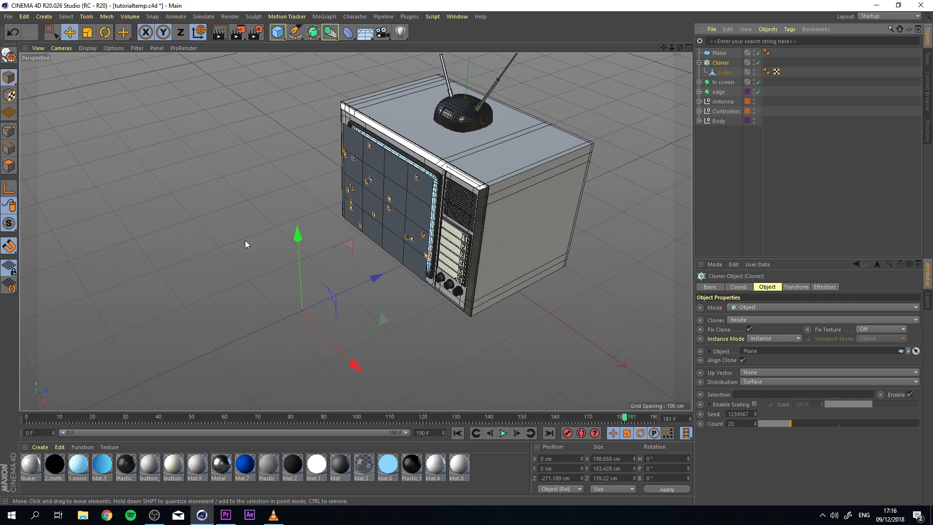
Set the Cloner's clone distribution order to Random
scroll(245, 240, "up", 3)
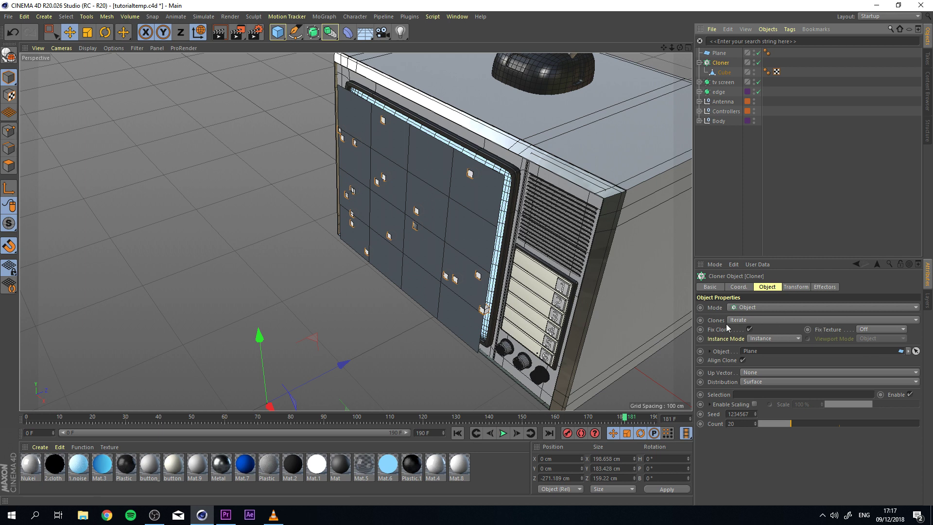
left_click(739, 320)
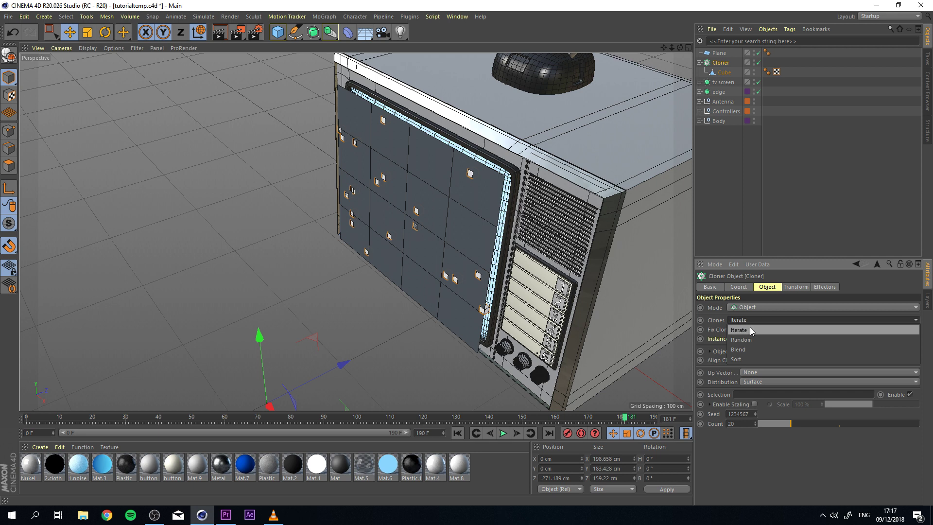
left_click(741, 340)
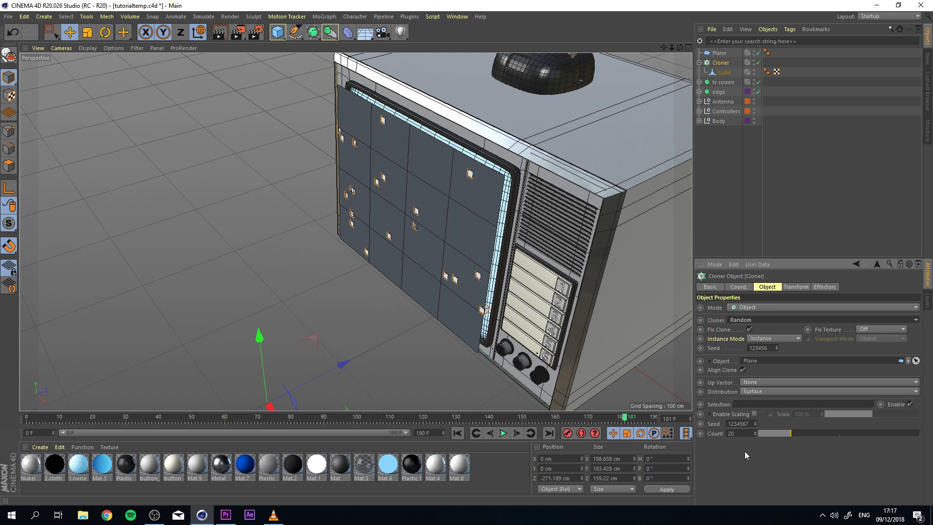
Raise the Cloner's count to 250 cubes over the plane's surface
left_click_drag(775, 436, 926, 437)
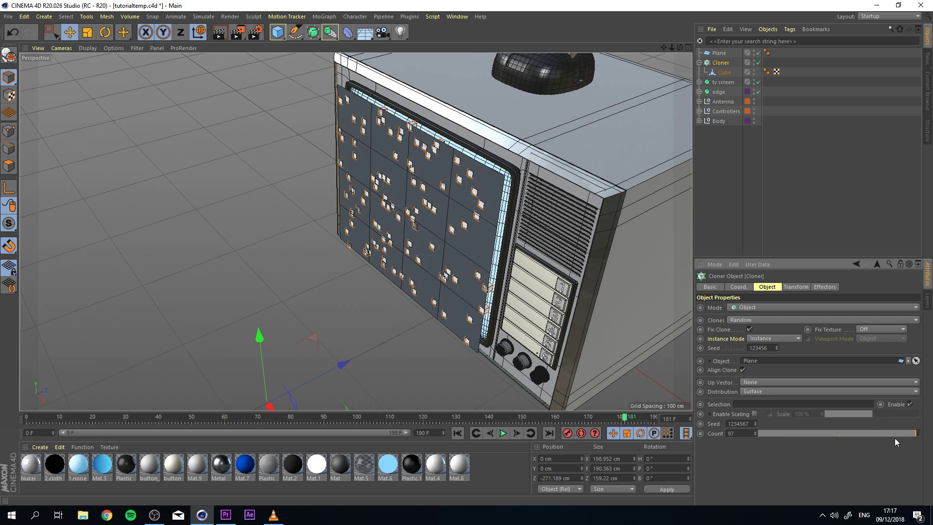
left_click(918, 436)
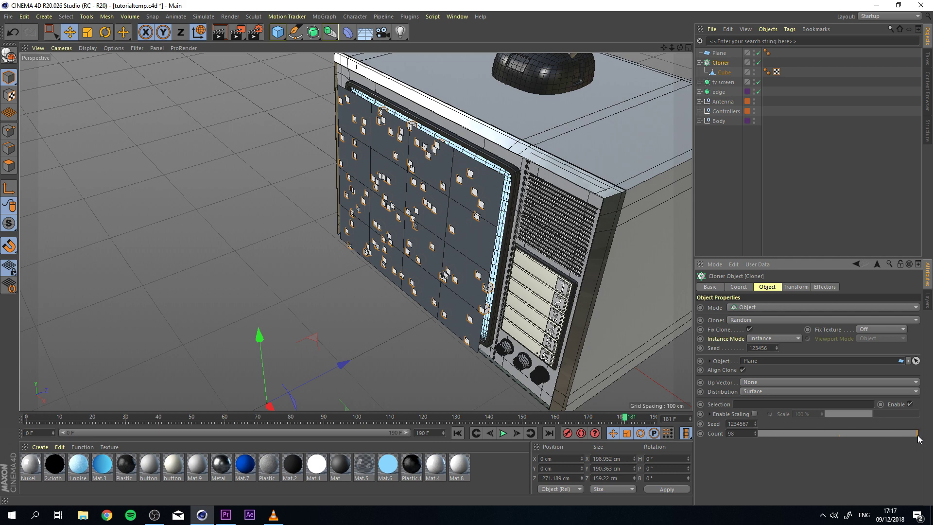
left_click(755, 431)
type("5")
key("BackSpace")
key("BackSpace")
key("BackSpace")
key("BackSpace")
key("BackSpace")
key("BackSpace")
type("250")
key("Return")
left_click(272, 227)
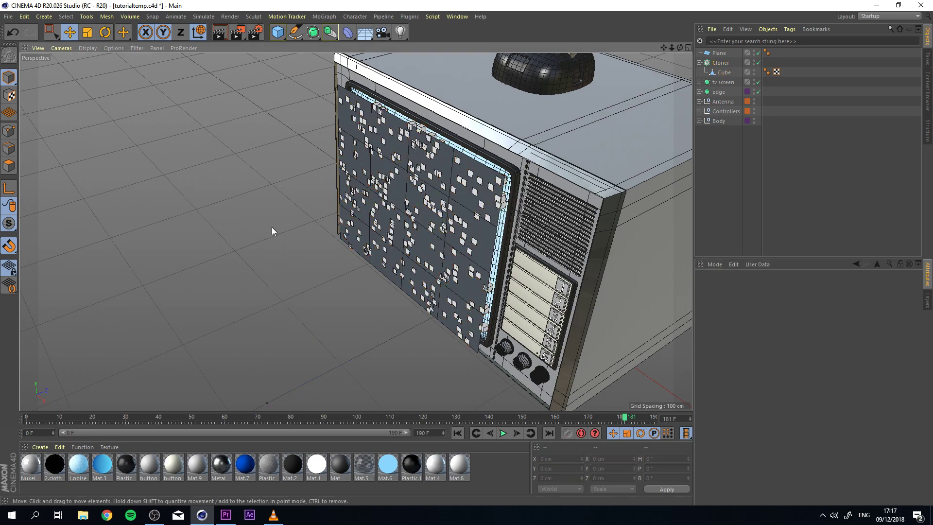
Rotate the plane 180° in bank so its cubes face outward, away from the TV screen
scroll(280, 228, "down", 3)
scroll(288, 228, "up", 3)
left_click_drag(389, 214, 450, 171, "alt")
middle_click_drag(450, 171, 405, 198, "alt")
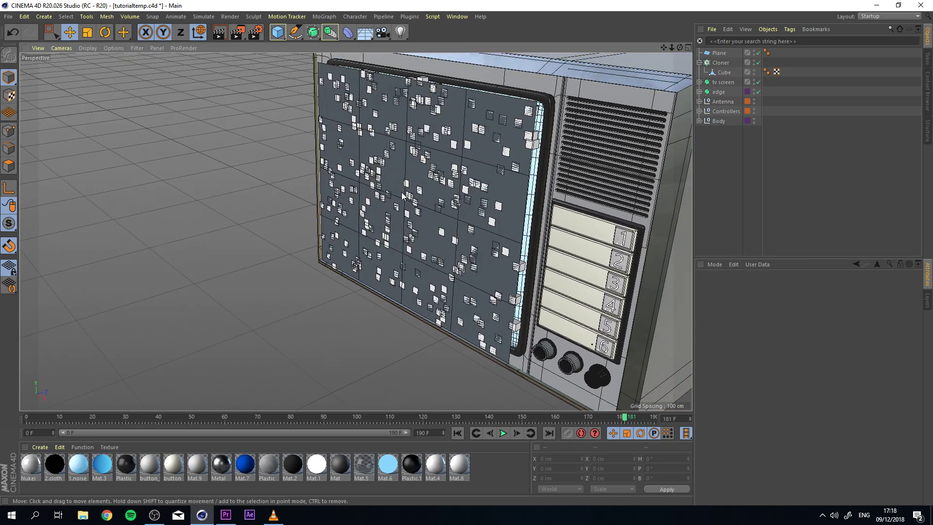
left_click_drag(446, 169, 230, 131, "alt")
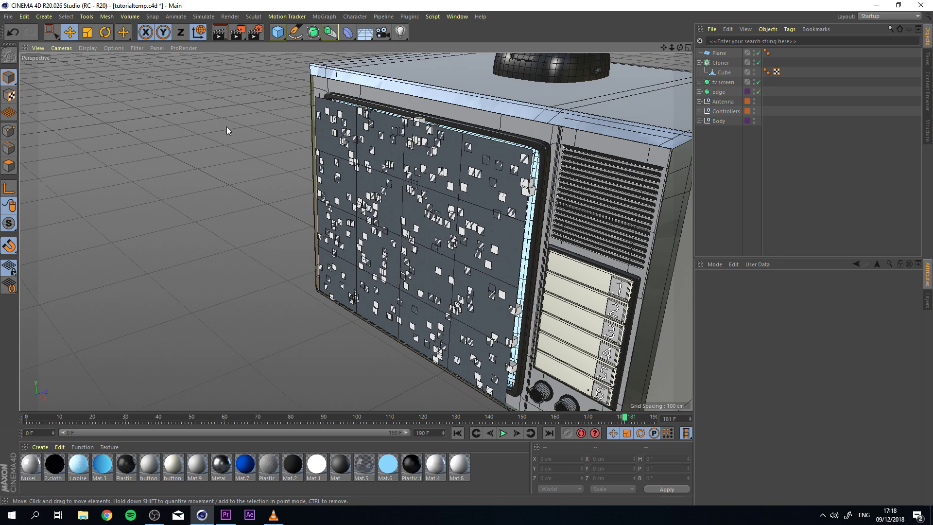
left_click(726, 63)
mouse_move(602, 145)
left_mouse_down("alt")
mouse_move(510, 158)
mouse_move(468, 228)
mouse_move(421, 204)
left_mouse_up("alt")
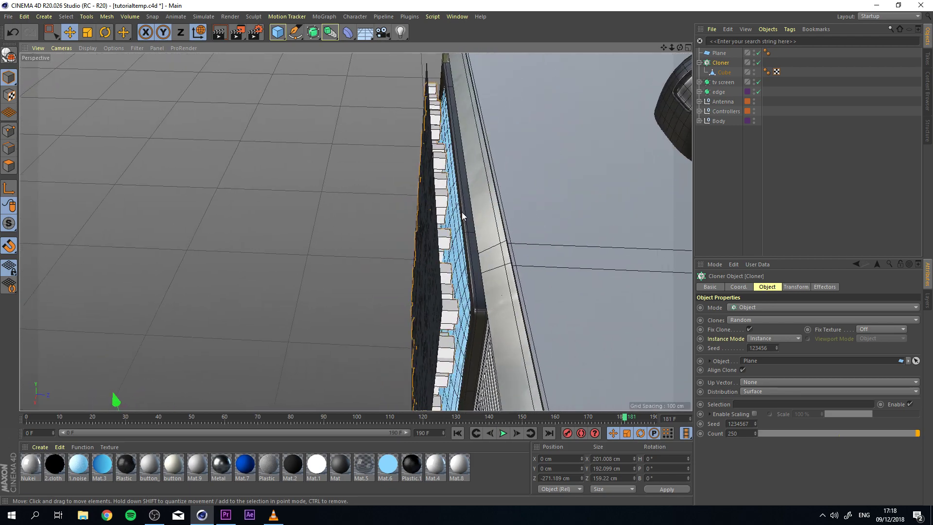
mouse_move(480, 211)
left_mouse_down("alt")
mouse_move(445, 159)
mouse_move(531, 198)
mouse_move(676, 42)
left_mouse_up("alt")
scroll(475, 82, "down", 2)
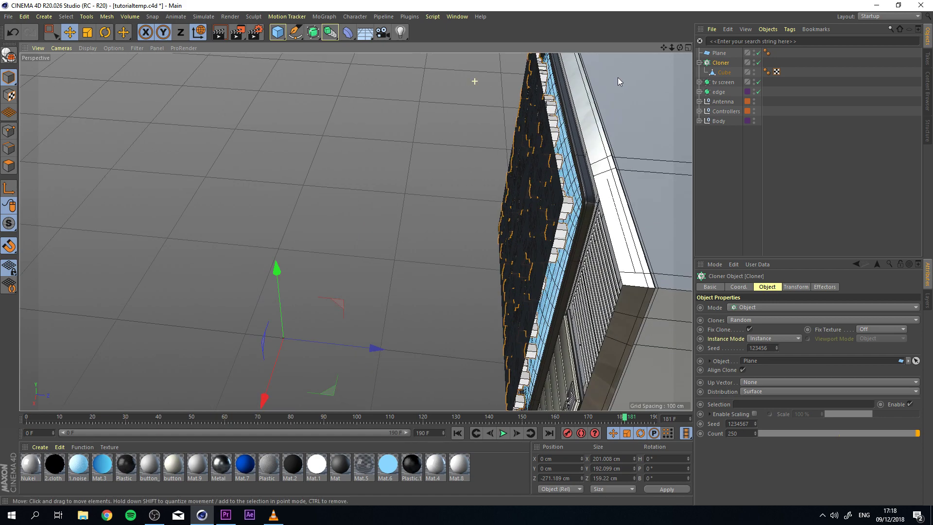
left_click(720, 54)
key("r")
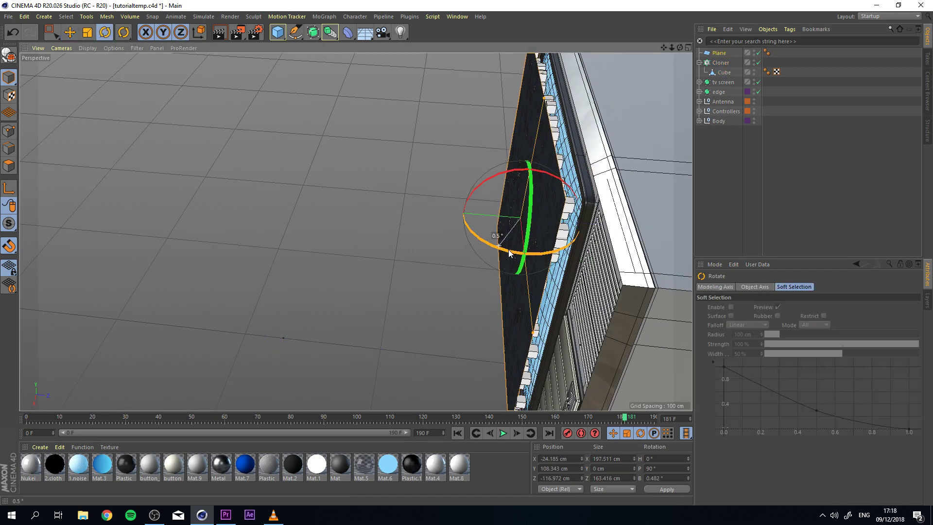
left_click_drag(539, 247, 560, 179)
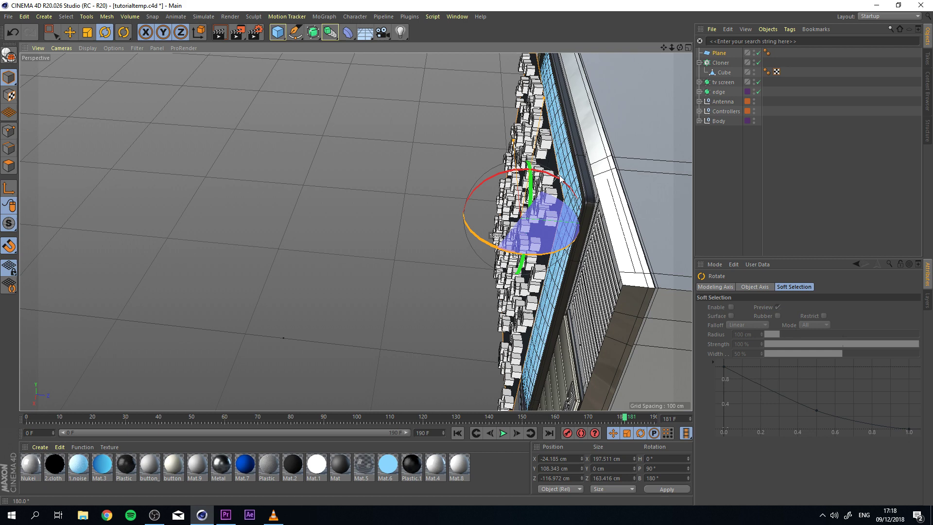
left_click_drag(559, 179, 559, 180)
left_click(337, 168)
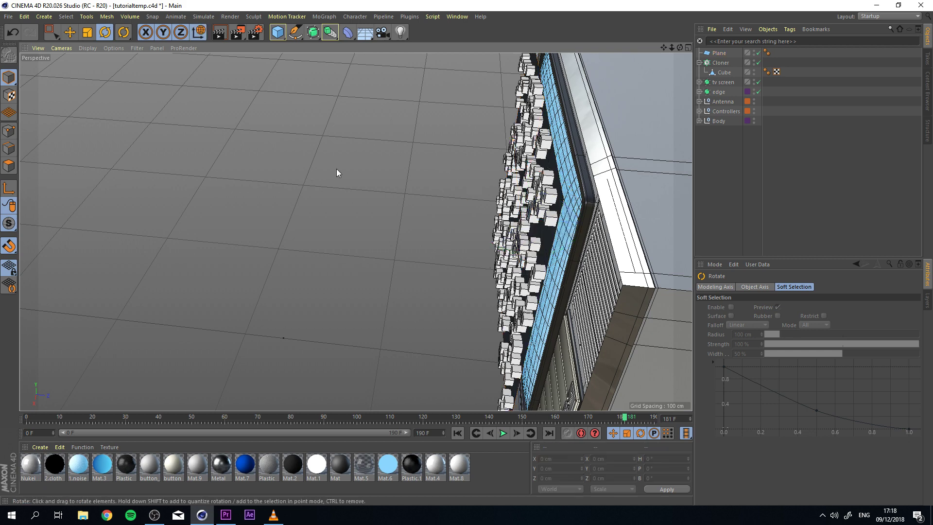
left_click_drag(310, 230, 576, 154, "alt")
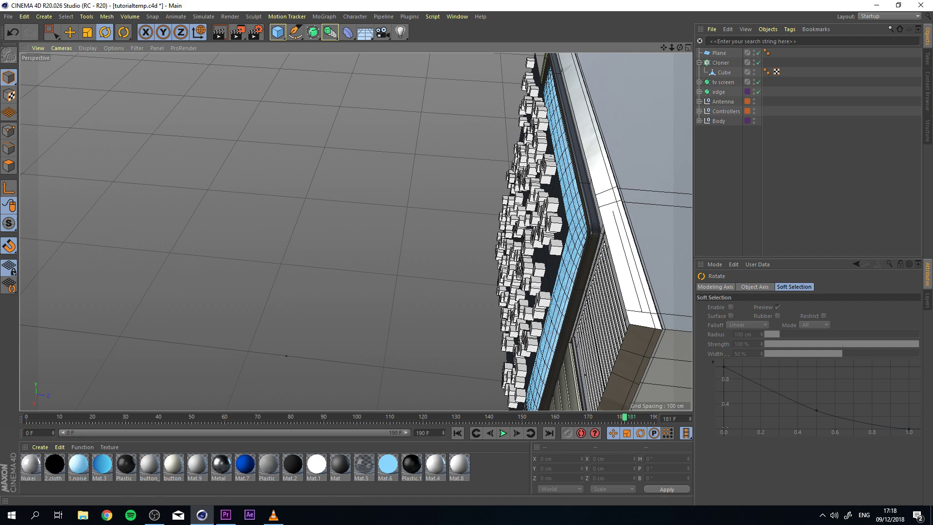
mouse_move(462, 275)
left_mouse_down("alt")
mouse_move(393, 258)
mouse_move(354, 229)
mouse_move(508, 151)
left_mouse_up("alt")
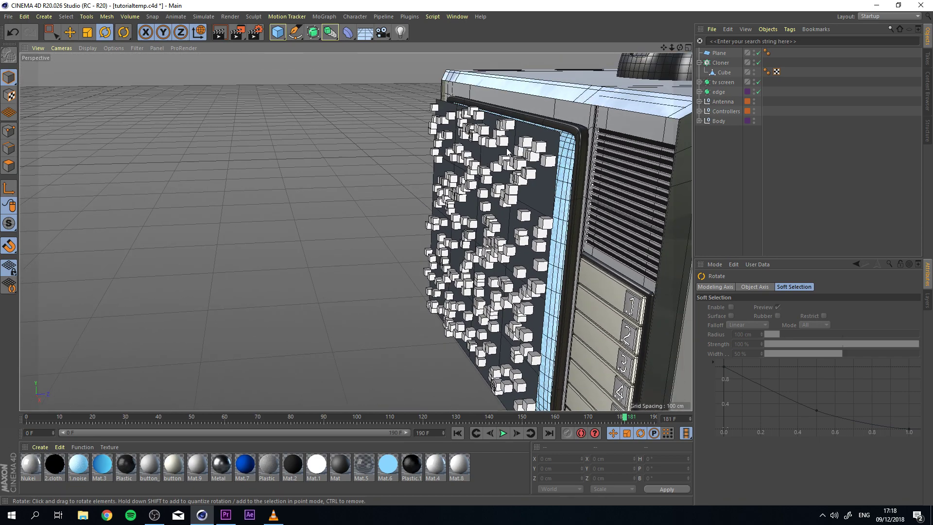
left_click(716, 53)
left_click(336, 174)
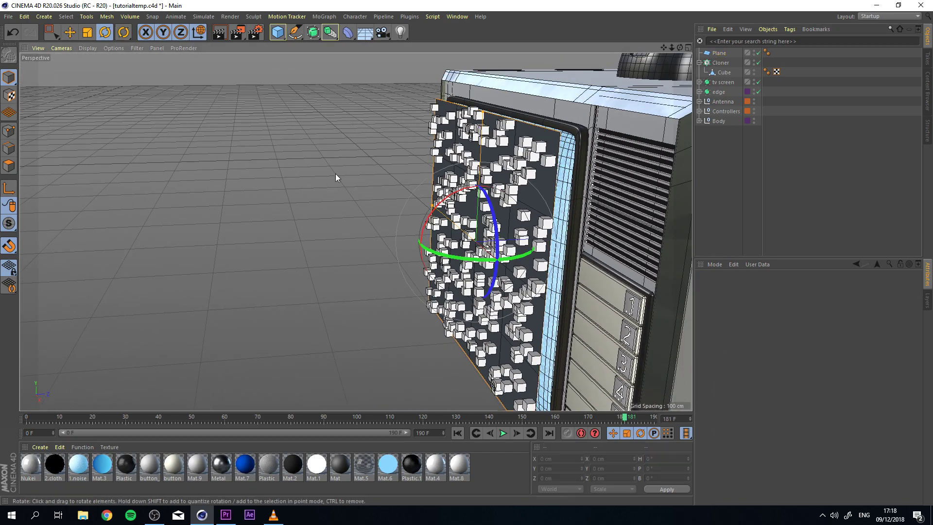
left_click(335, 173)
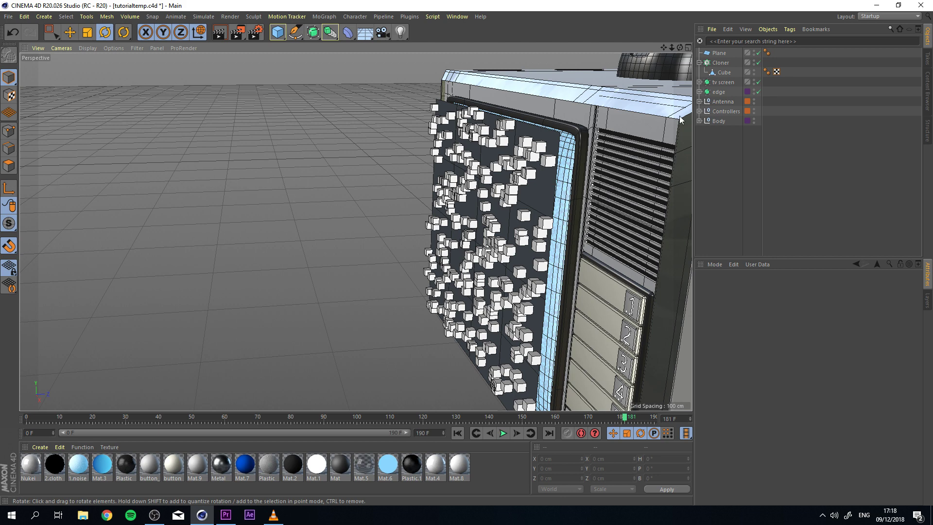
Add a Plain effector to the Cloner
left_click(728, 63)
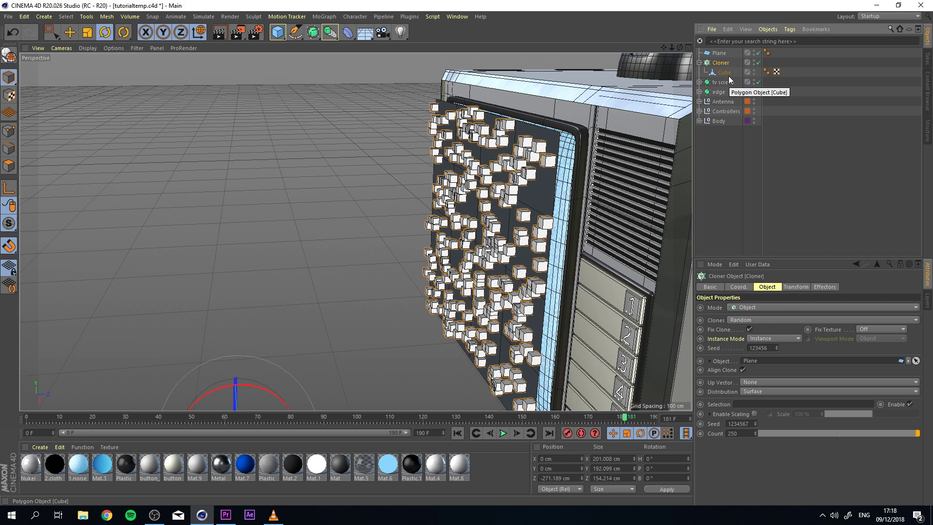
left_click(322, 17)
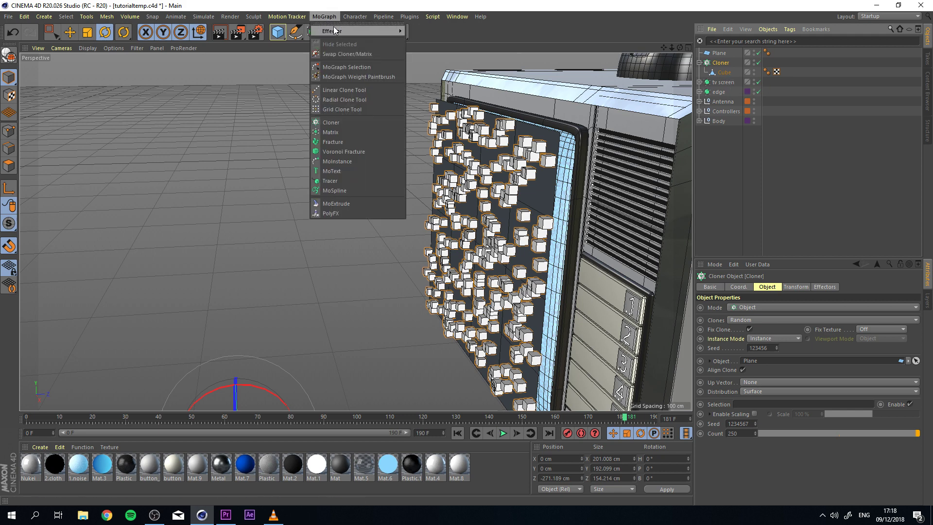
mouse_move(335, 31)
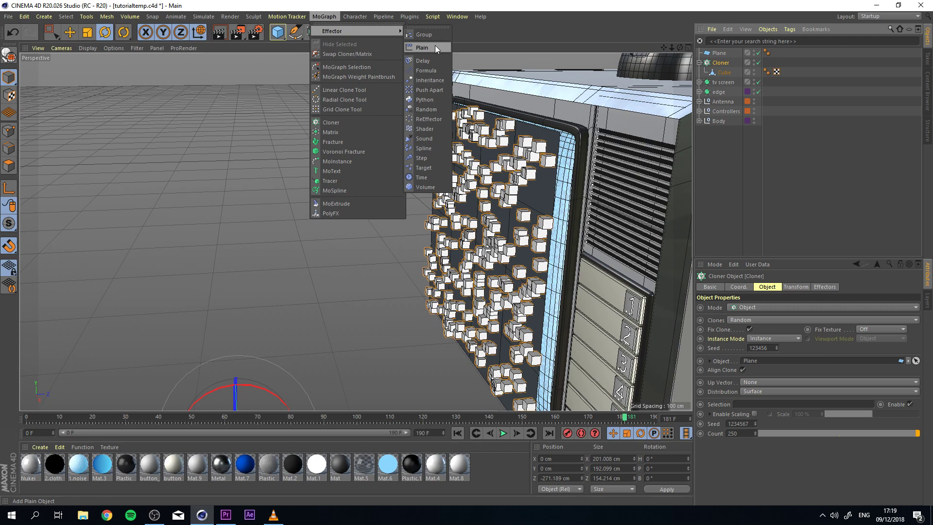
left_click(435, 47)
Check the Cloner's list of effectors and examine from several angles how the Plain effector displaces the cubes
scroll(564, 131, "down", 2)
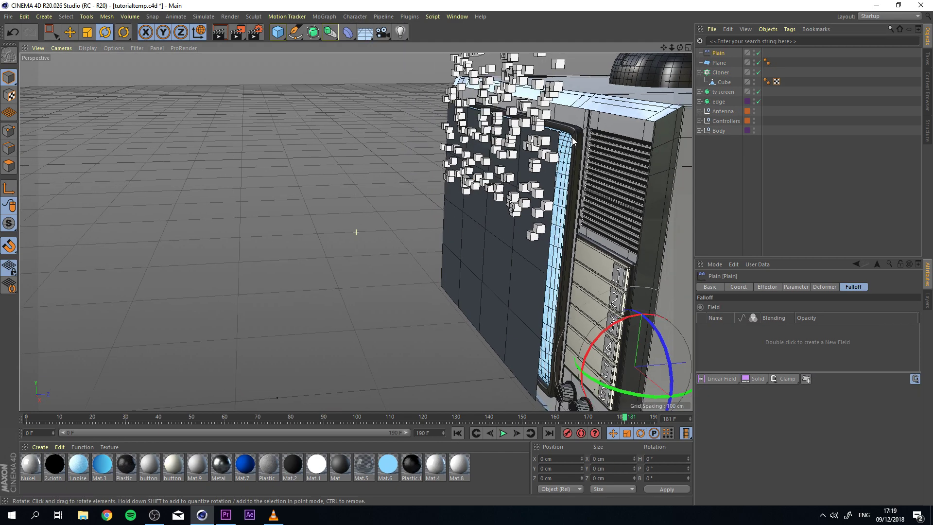
left_click_drag(356, 232, 356, 232, "alt")
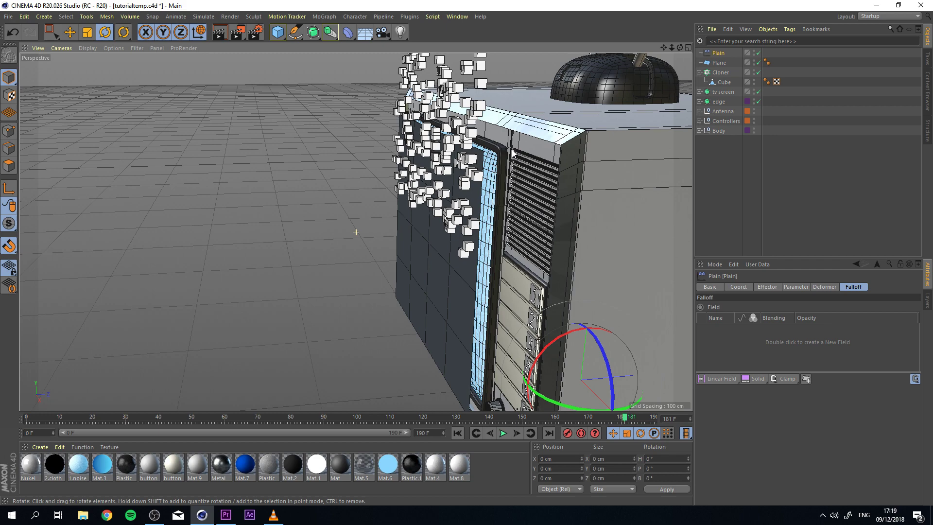
left_click_drag(513, 153, 615, 136, "alt")
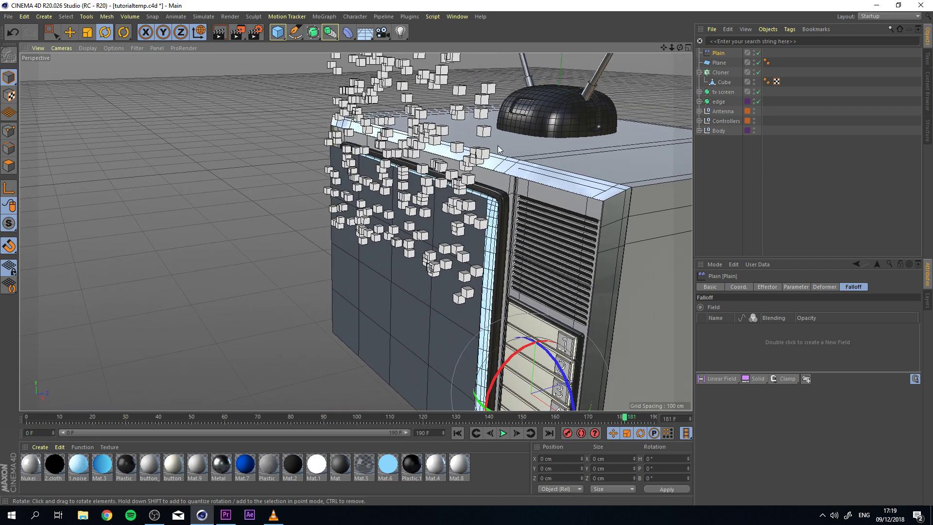
left_click(720, 72)
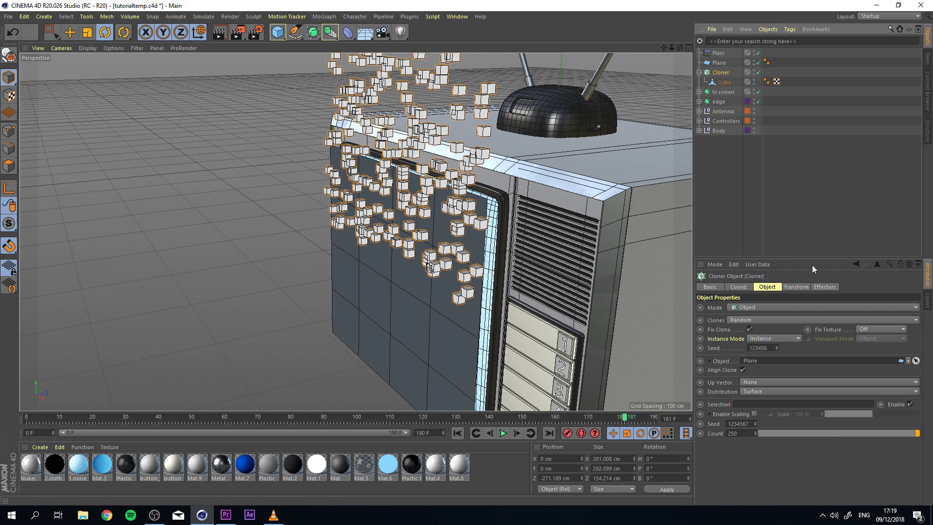
left_click(825, 287)
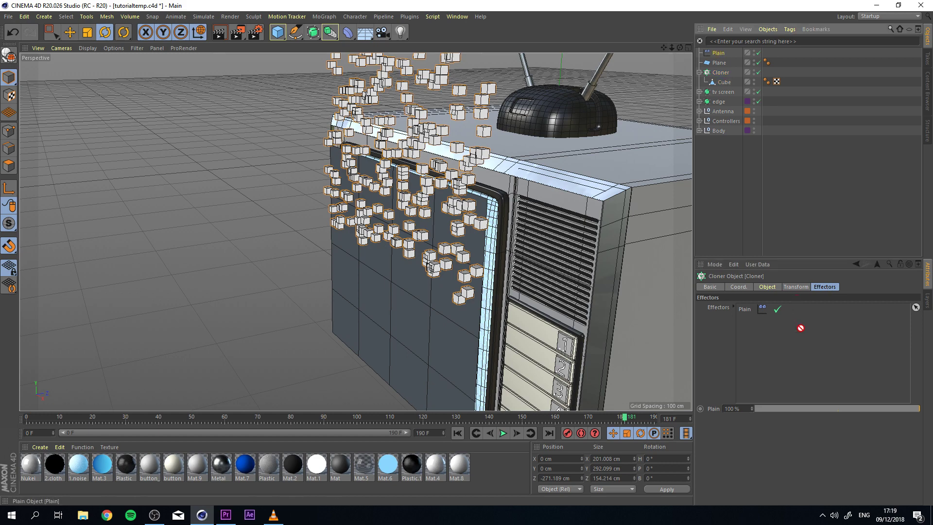
left_click_drag(512, 146, 516, 141, "alt")
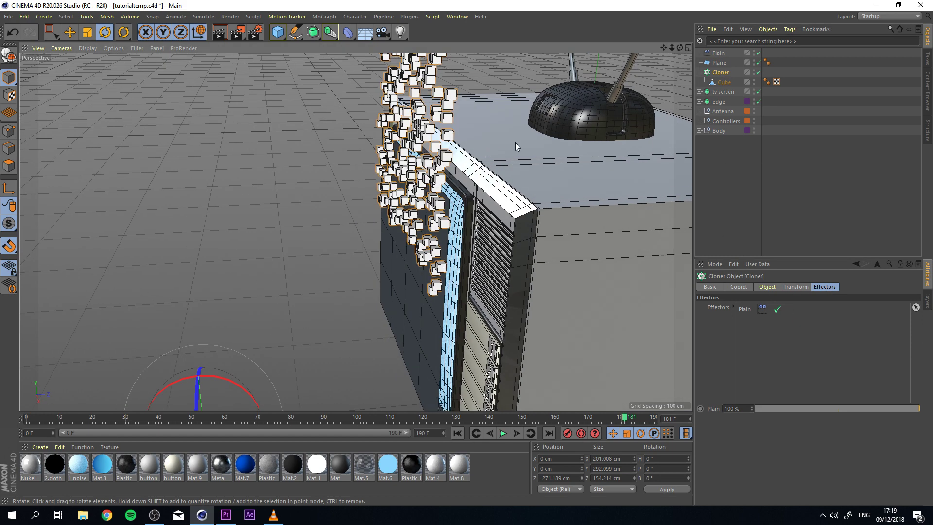
left_click_drag(522, 109, 496, 117, "alt")
left_click_drag(355, 232, 362, 230, "alt")
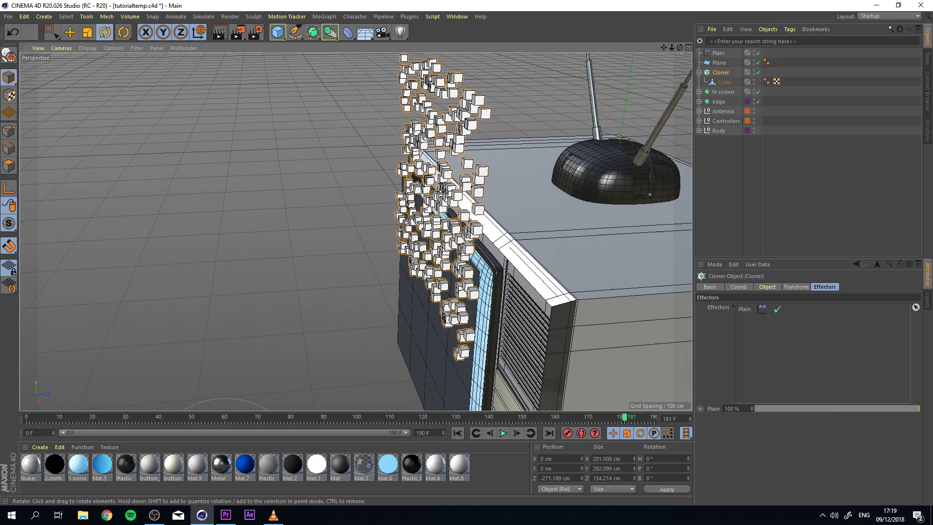
left_click_drag(425, 208, 468, 195, "alt")
middle_click_drag(456, 212, 430, 170, "alt")
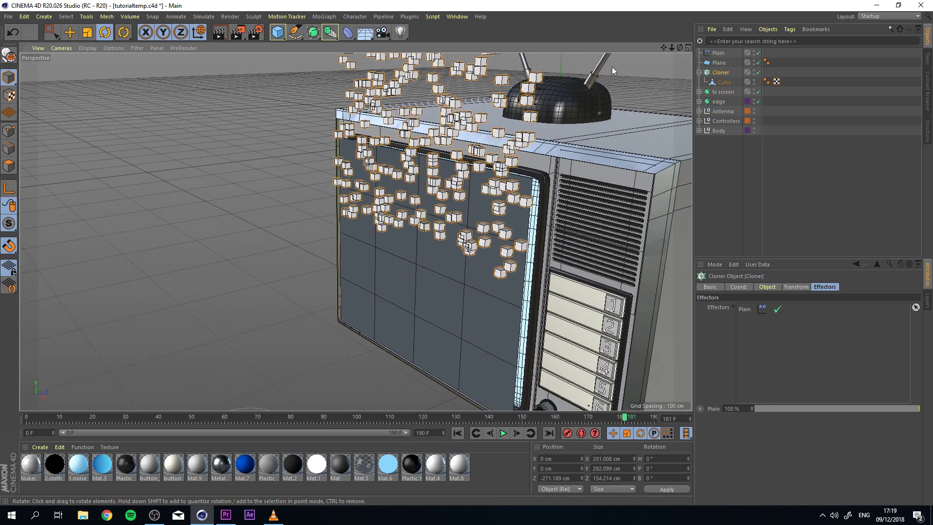
left_click_drag(611, 66, 596, 167, "alt")
middle_click_drag(538, 138, 537, 168, "alt")
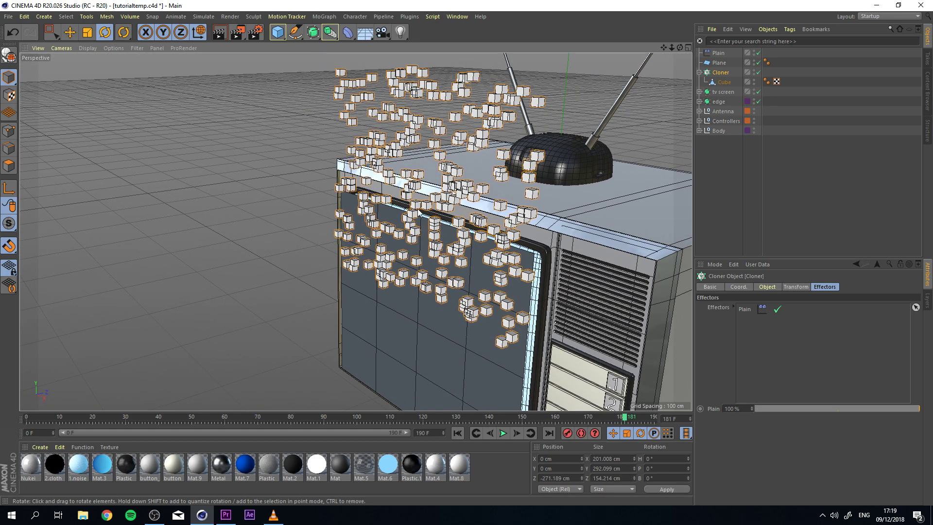
middle_click_drag(601, 299, 580, 187, "alt")
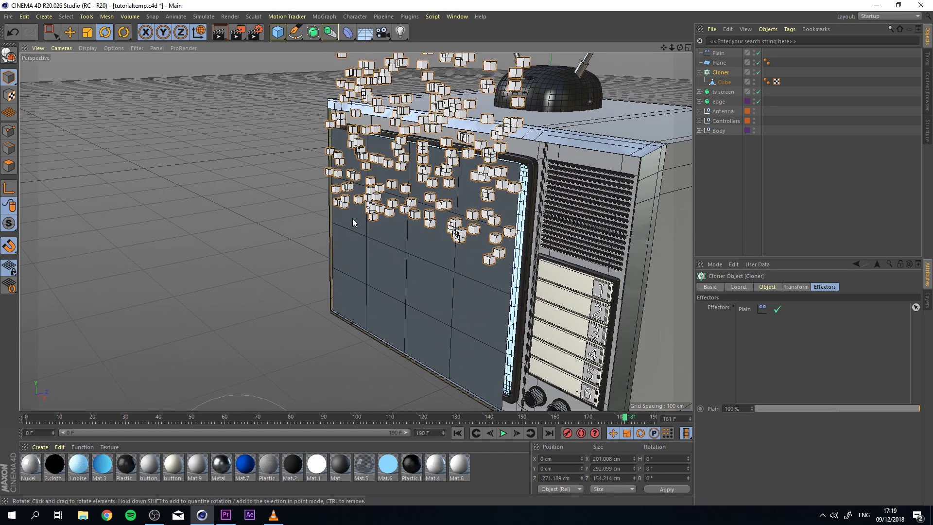
Turn off the position transform in the Plain effector's parameters
left_click(721, 53)
left_click(790, 288)
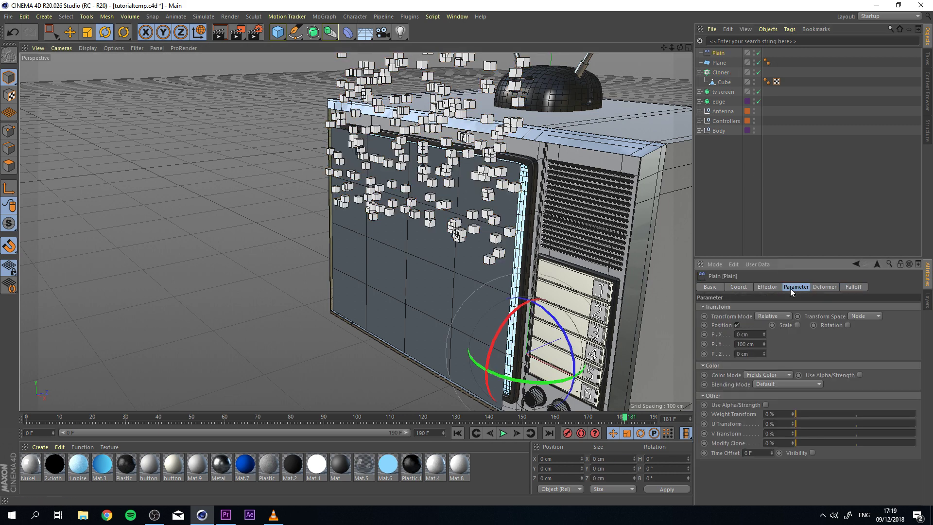
left_click(737, 325)
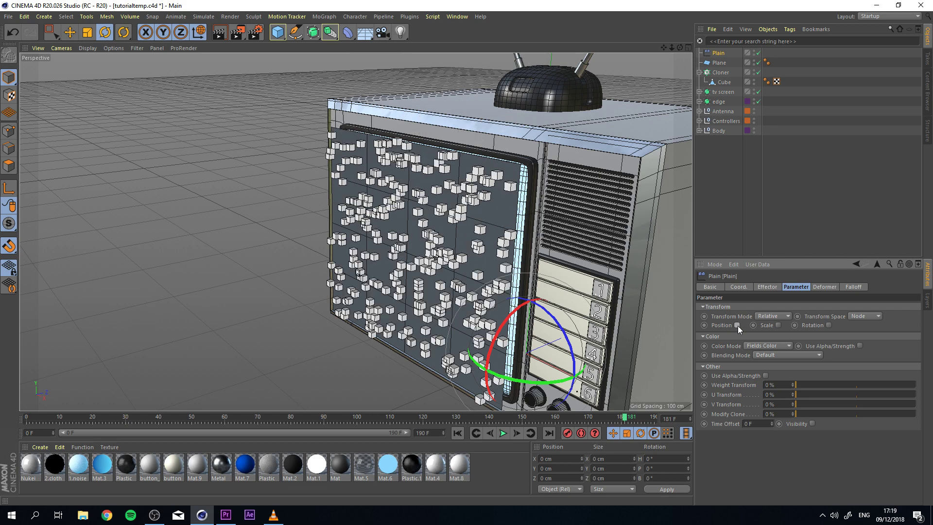
Try the Plain effector's position transform on the cubes once more and switch it back off
key("e")
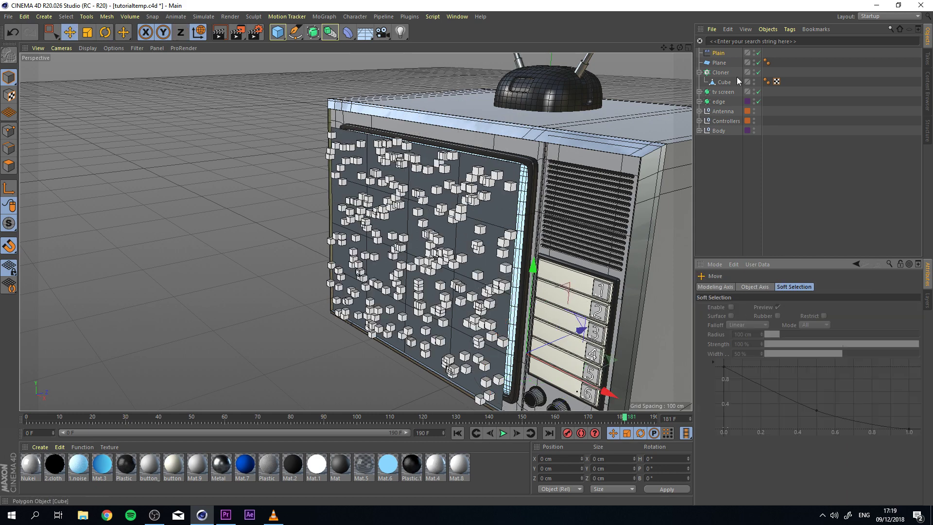
left_click(720, 53)
middle_click_drag(464, 246, 491, 201, "alt")
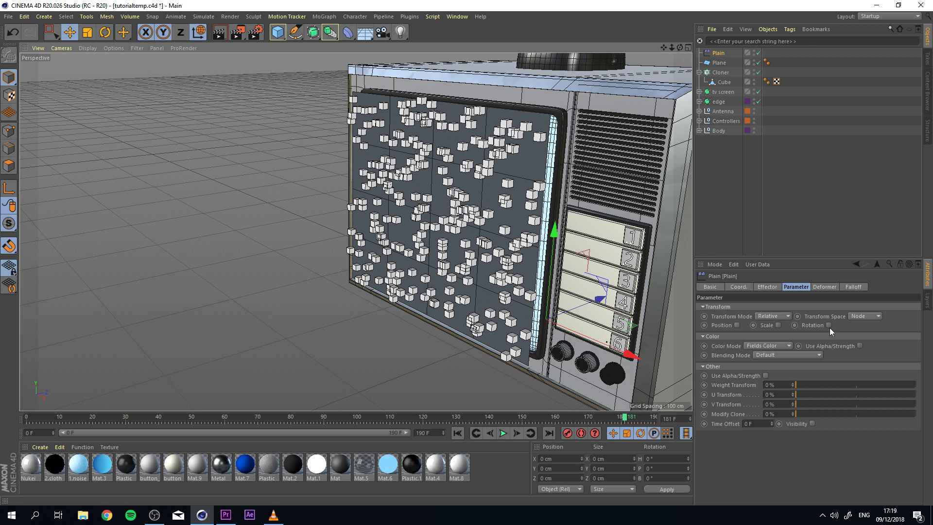
left_click(846, 287)
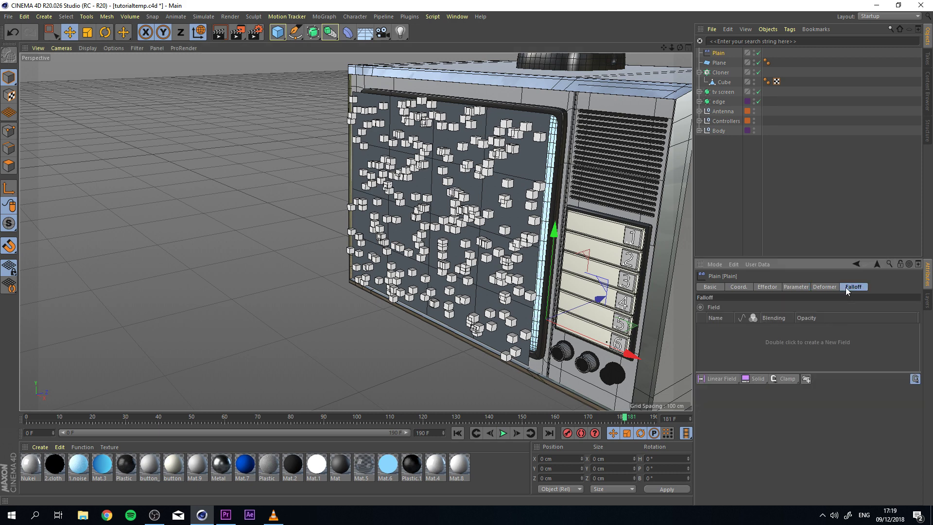
left_click(802, 290)
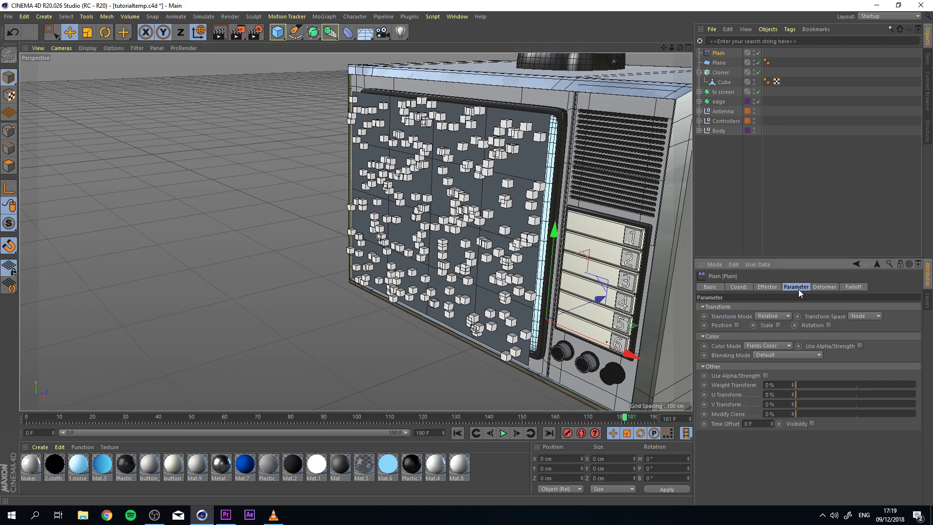
left_click(734, 325)
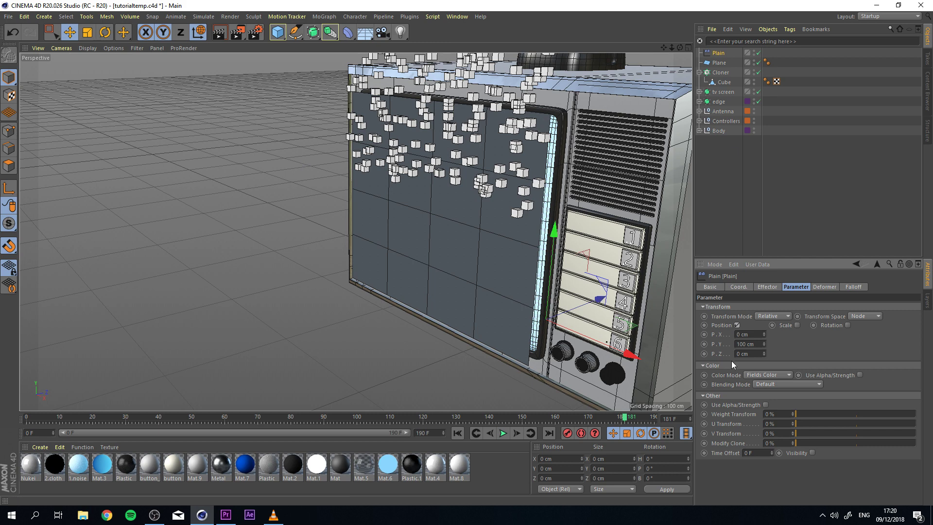
left_click(737, 325)
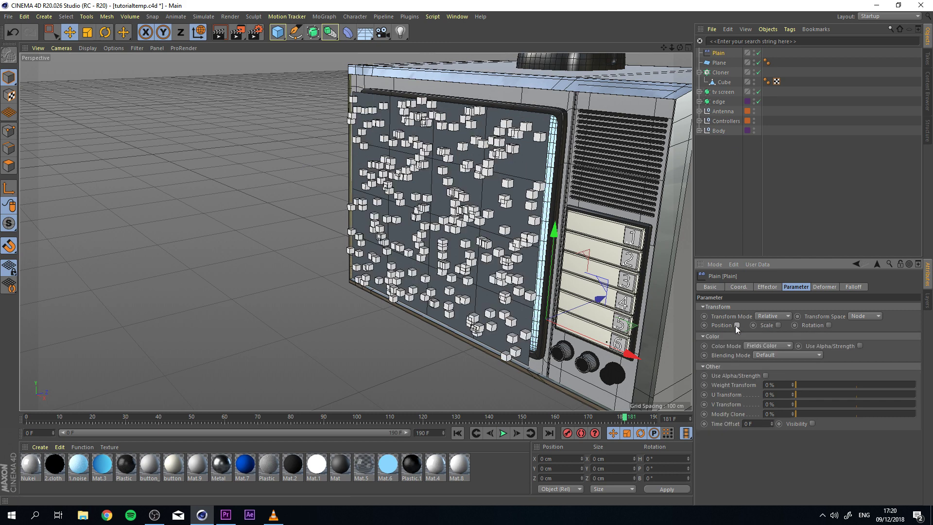
Turn on the scale transform in the Plain effector's parameters
left_click_drag(544, 154, 483, 168, "alt")
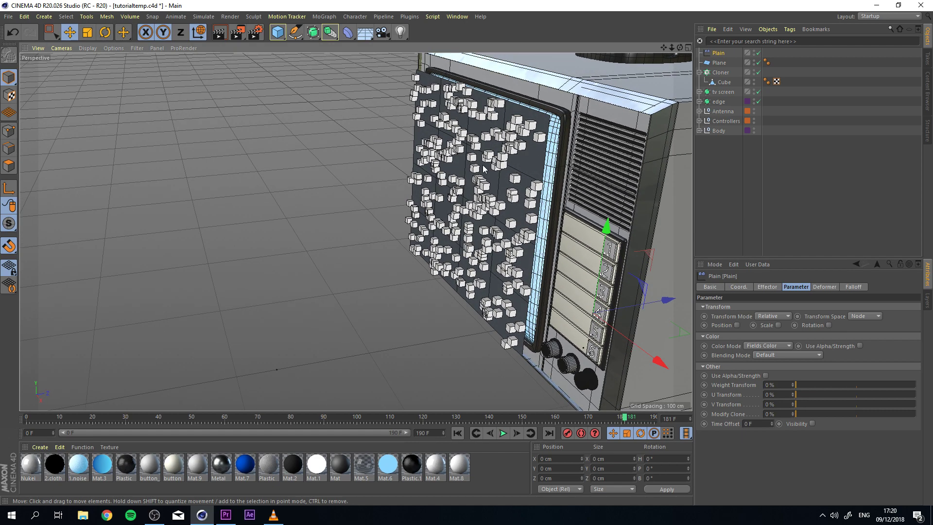
left_click(779, 325)
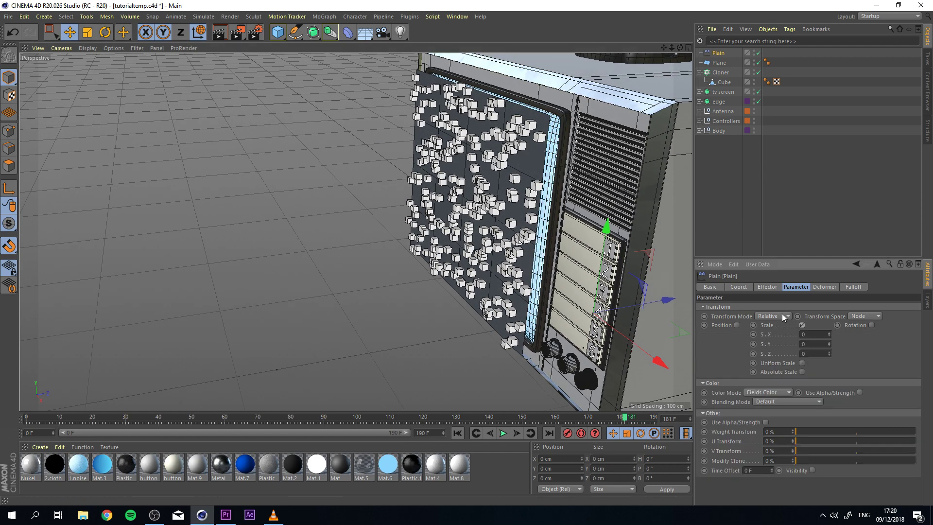
middle_click_drag(394, 178, 379, 198, "alt")
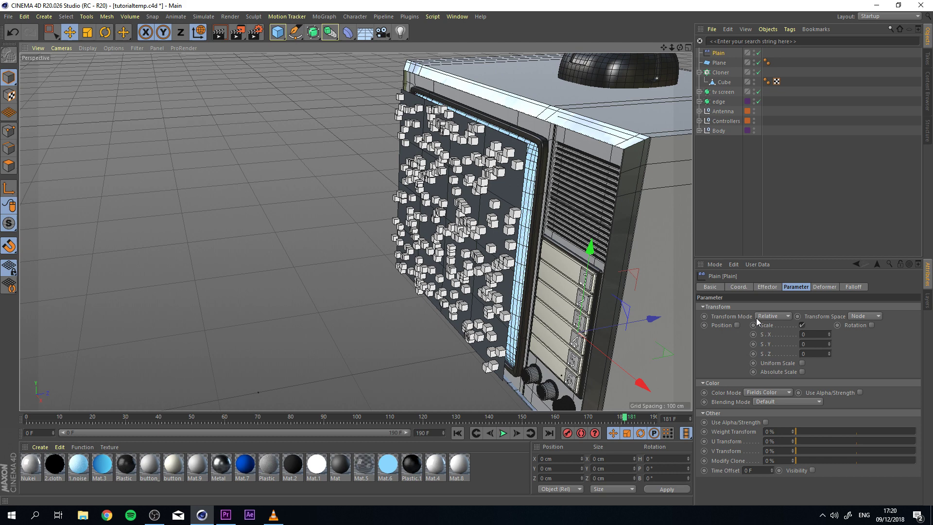
Try a uniform scale of 10 on the Plain effector and return to separate scale axes
left_click(802, 363)
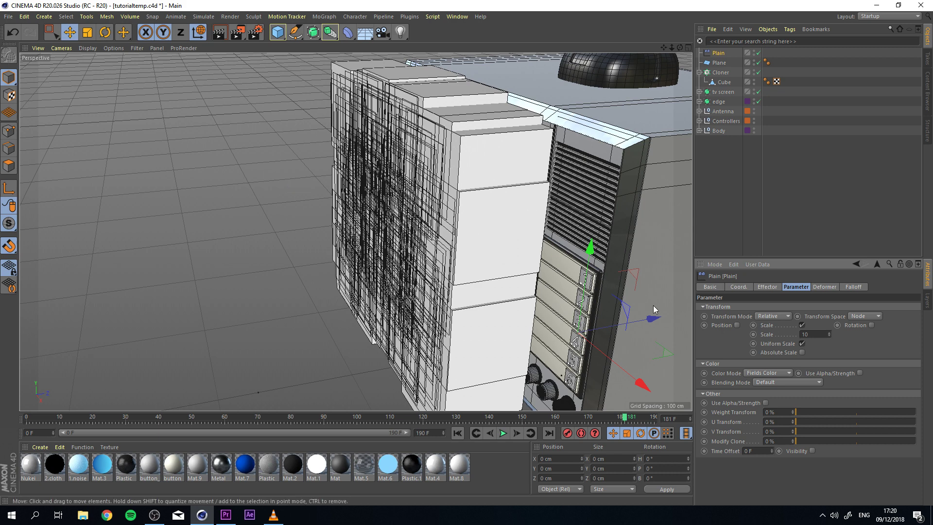
left_click(802, 344)
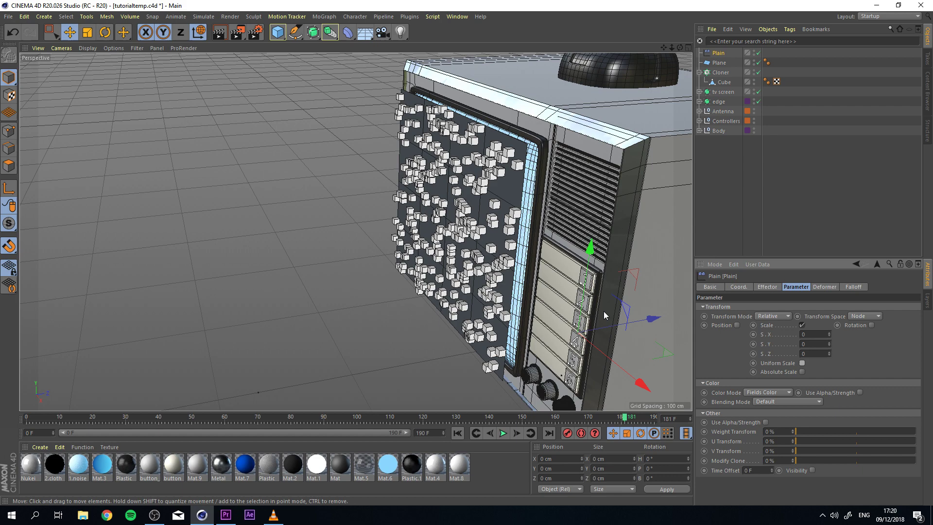
mouse_move(352, 288)
left_mouse_down("alt")
mouse_move(317, 280)
mouse_move(325, 277)
left_mouse_up("alt")
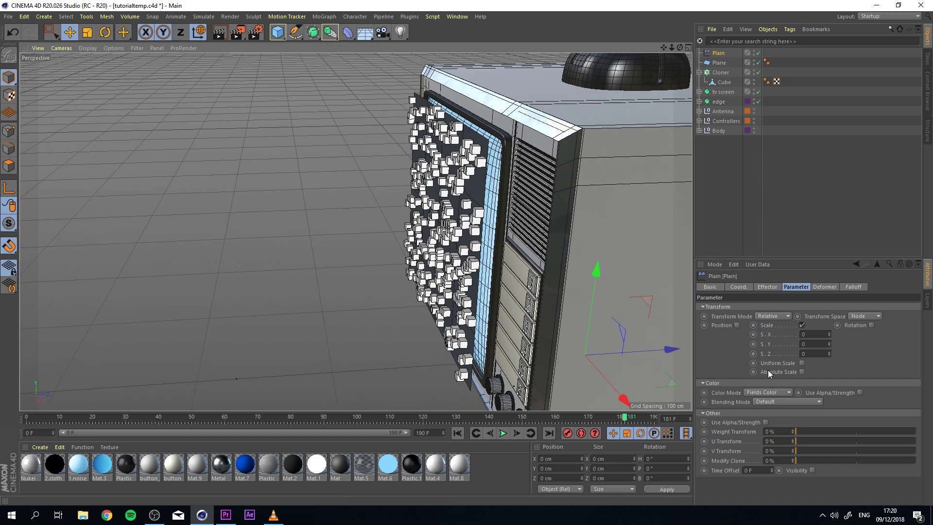
Set the Plain effector's Z scale to 50 to stretch the cubes outward from the TV screen
left_click(816, 355)
type("50")
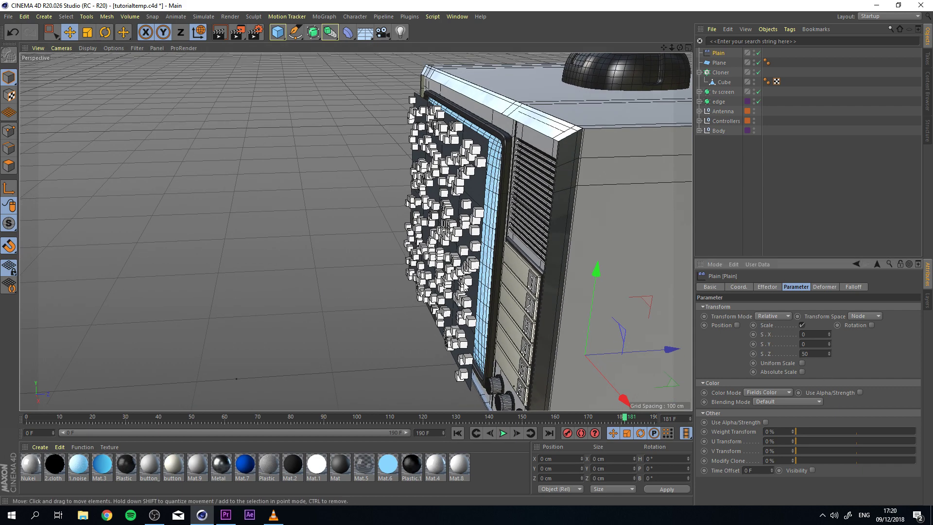
key("Return")
scroll(262, 254, "down", 3)
mouse_move(275, 248)
left_mouse_down("alt")
mouse_move(371, 252)
mouse_move(538, 229)
mouse_move(386, 229)
mouse_move(566, 227)
mouse_move(488, 273)
mouse_move(494, 284)
mouse_move(371, 257)
mouse_move(503, 266)
mouse_move(336, 207)
left_mouse_up("alt")
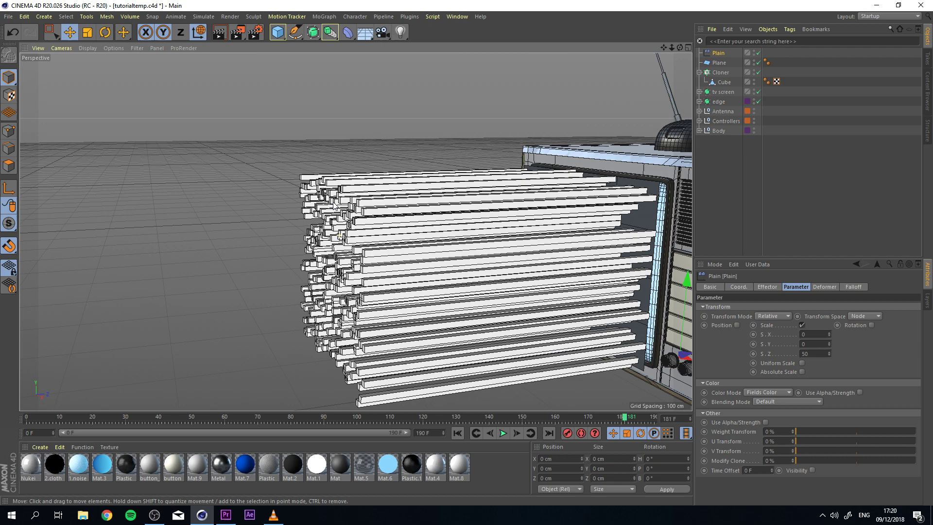
mouse_move(414, 208)
left_mouse_down("alt")
mouse_move(535, 177)
mouse_move(593, 193)
mouse_move(704, 203)
left_mouse_up("alt")
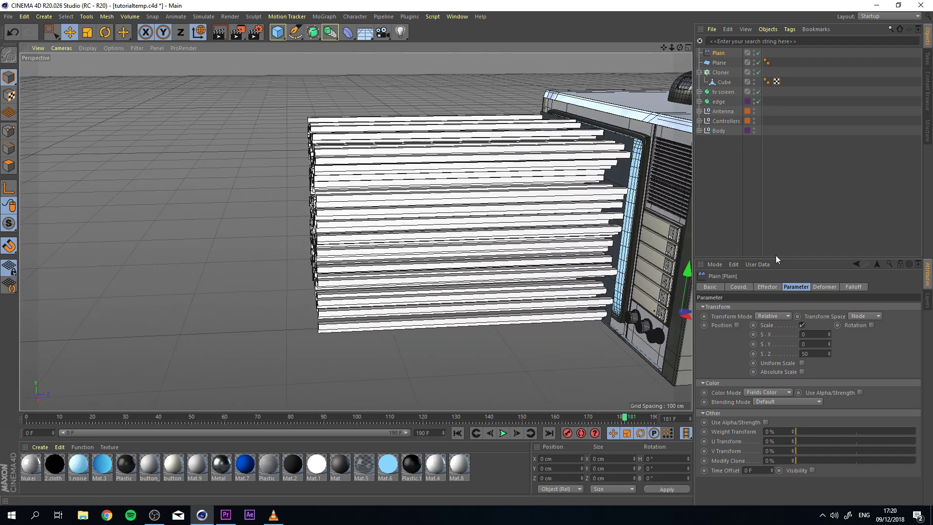
Add a Shader Field to the Plain effector's falloff
left_click(851, 288)
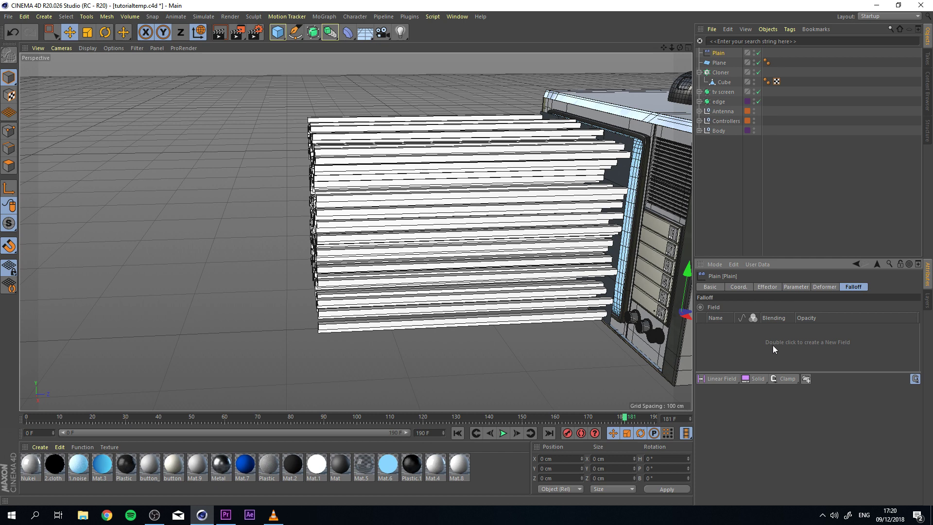
left_click(724, 379)
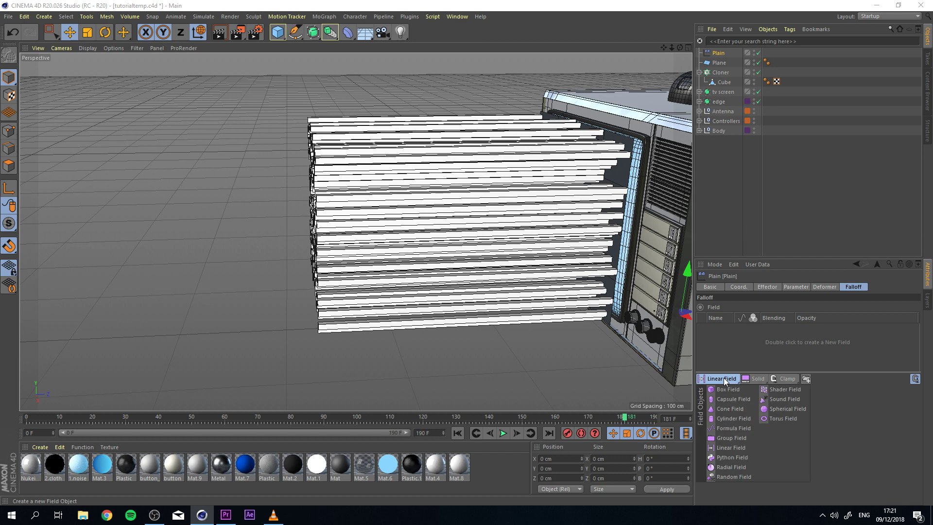
left_click(785, 390)
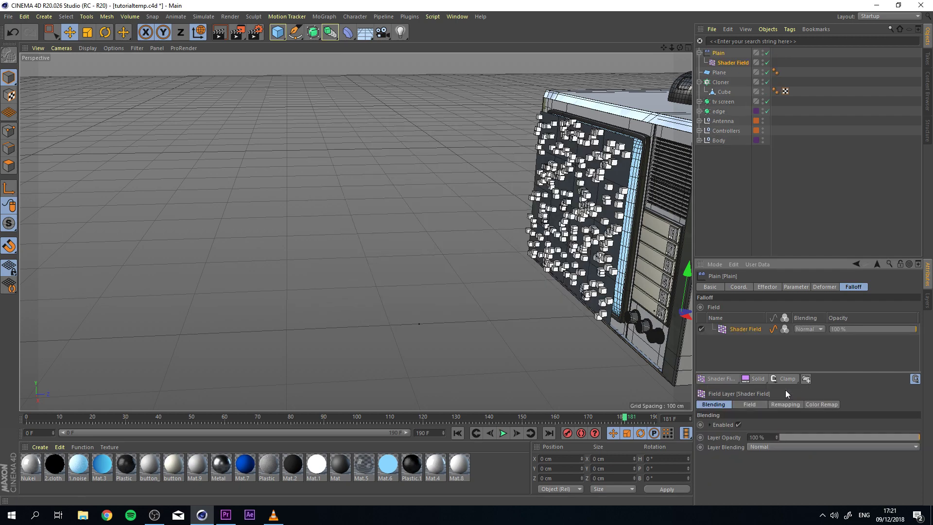
middle_click_drag(605, 224, 486, 232, "alt")
left_click_drag(485, 229, 529, 243, "alt")
right_click_drag(530, 243, 551, 251, "alt")
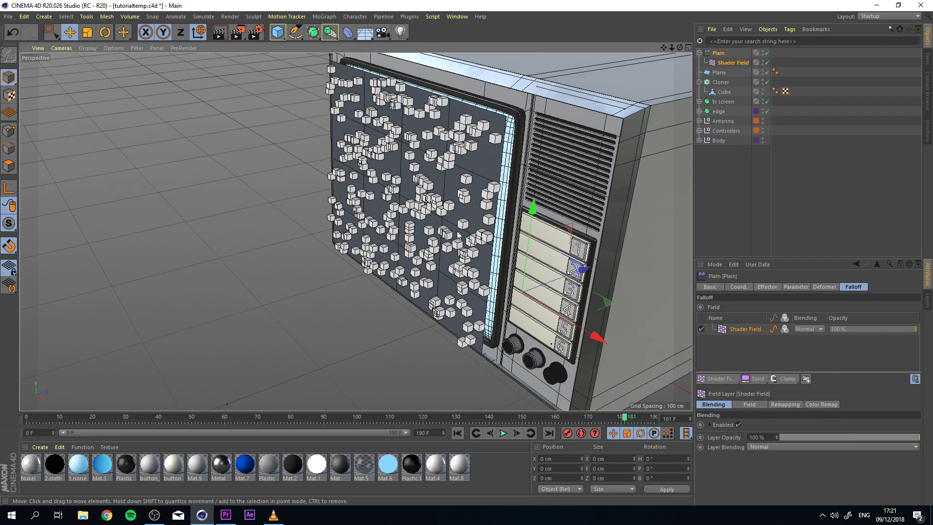
middle_click_drag(458, 232, 514, 256, "alt")
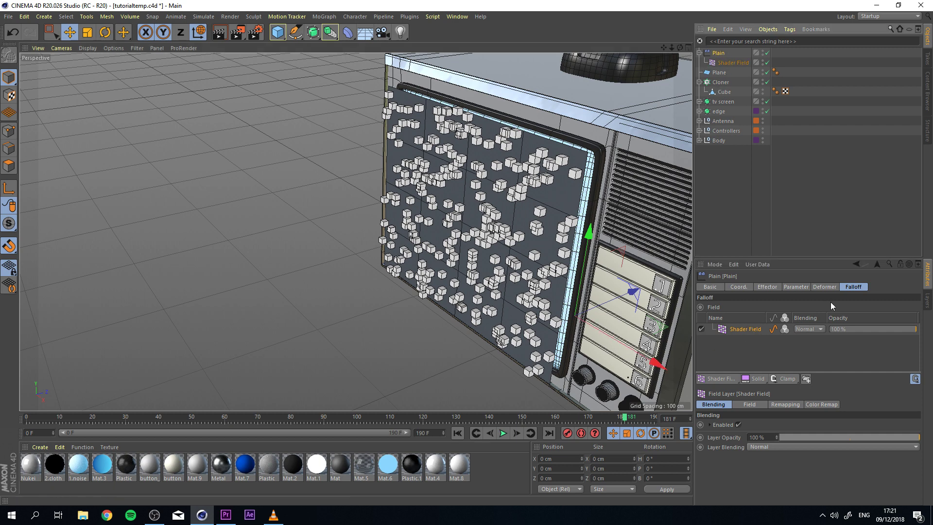
Review the Plain effector's parameters and the Shader Field's field, remapping, color remap and blending settings
left_click(795, 286)
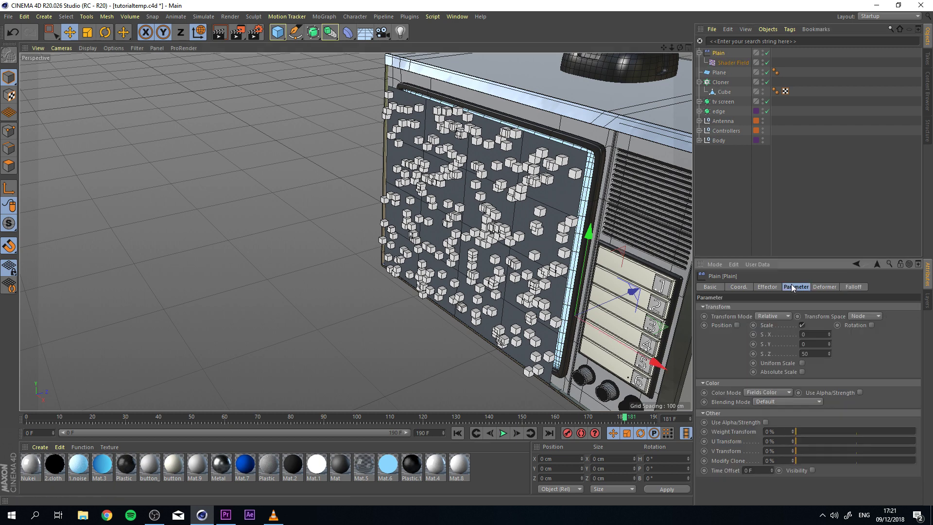
left_click(854, 286)
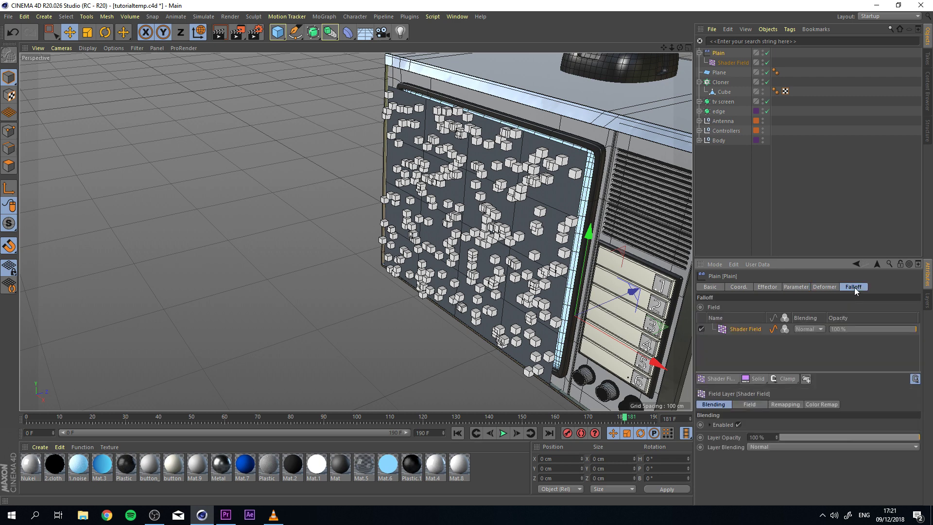
left_click(739, 330)
left_click(756, 401)
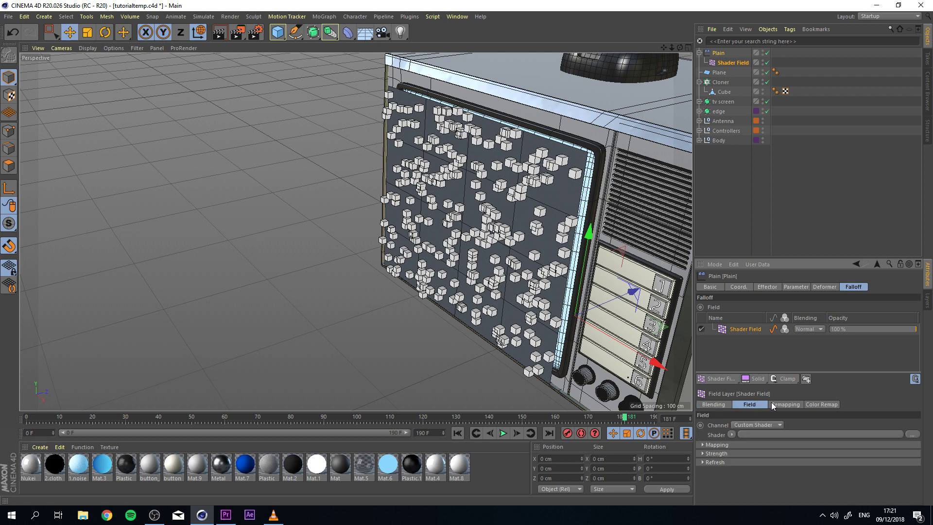
left_click(785, 405)
left_click(810, 404)
left_click(784, 404)
left_click(710, 404)
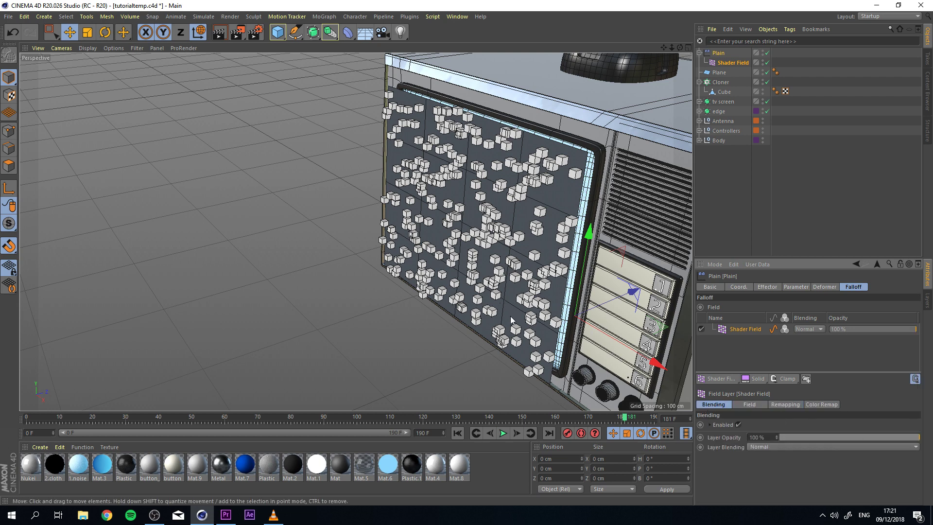
Assign a Noise shader to the Shader Field and inspect the varied lengths of the stretched cubes
left_click(747, 405)
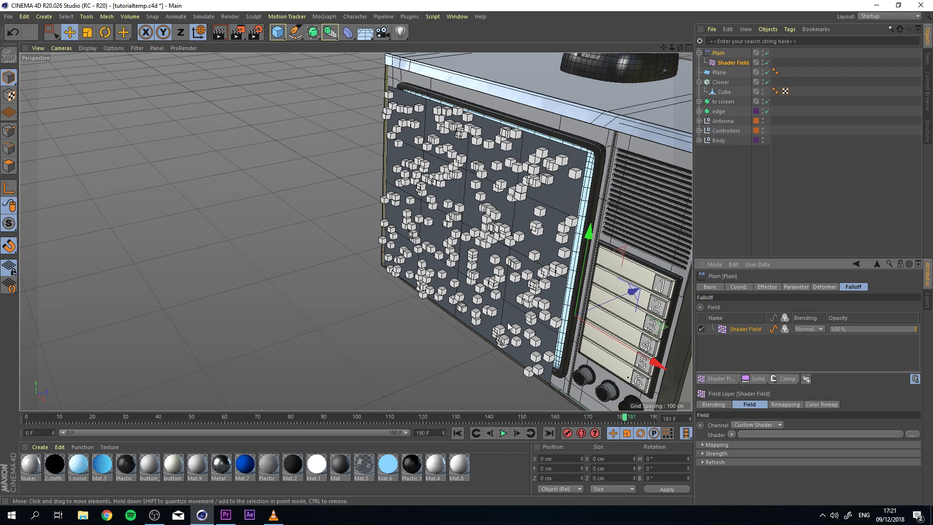
left_click_drag(508, 322, 453, 268, "alt")
middle_click_drag(503, 171, 536, 184, "alt")
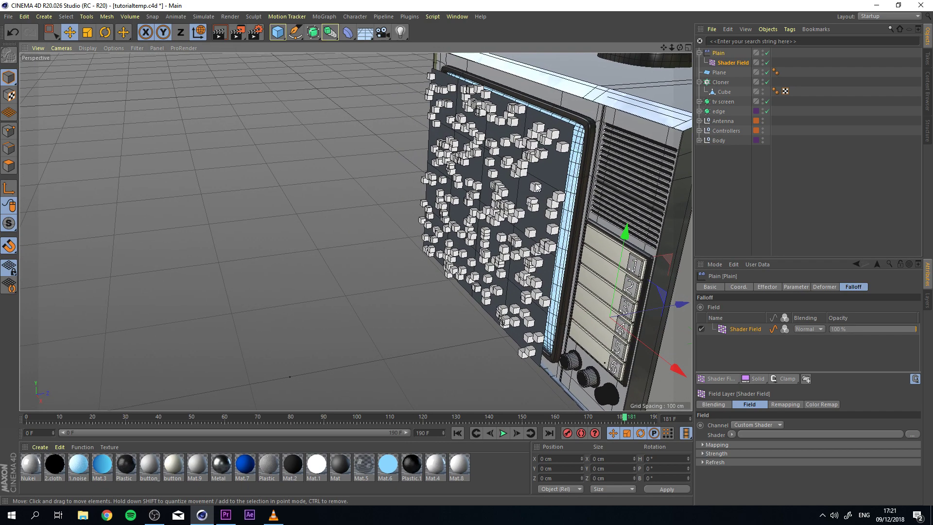
left_click(729, 435)
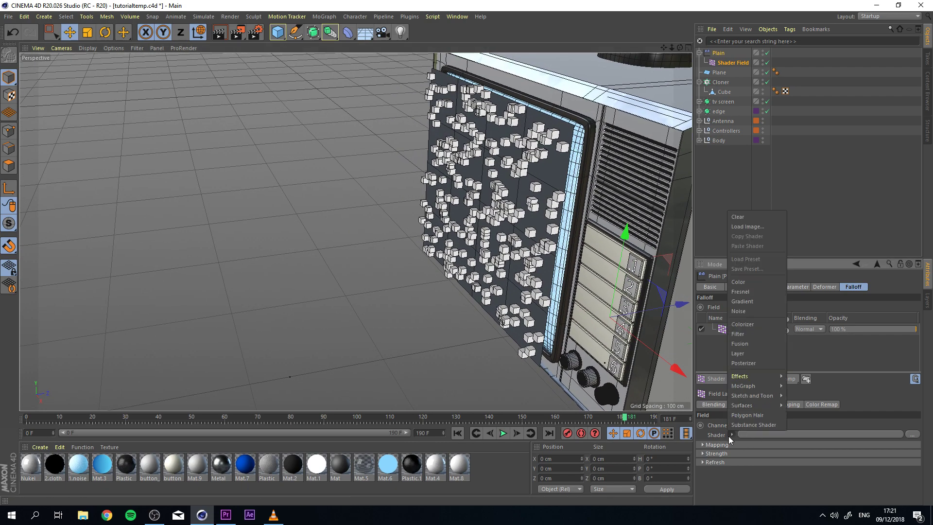
left_click(763, 310)
scroll(510, 212, "up", 3)
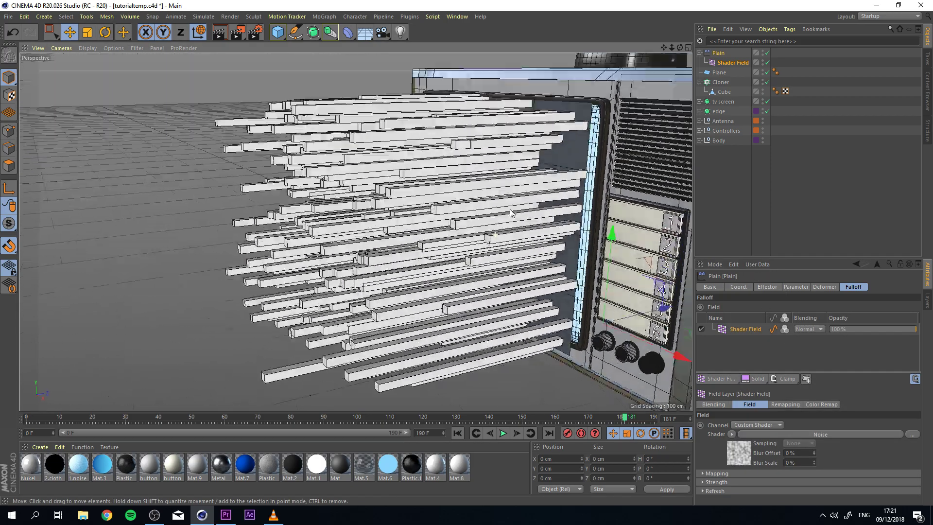
left_click_drag(510, 212, 283, 238, "alt")
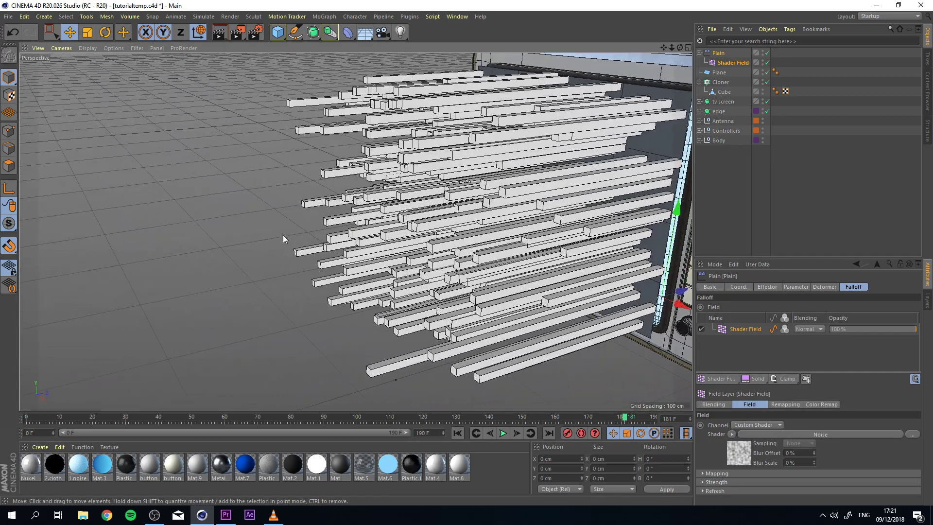
left_click_drag(513, 284, 491, 285, "alt")
left_click(275, 516)
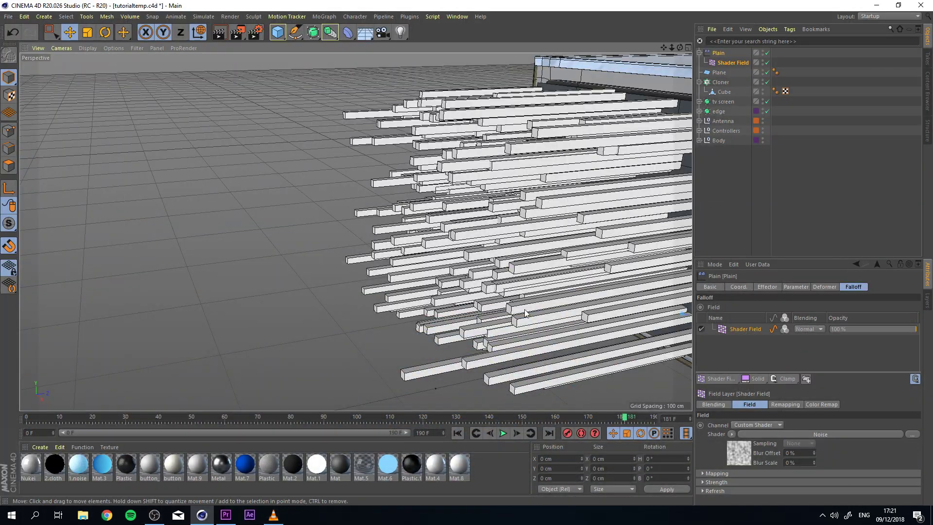
left_click_drag(554, 246, 564, 251, "alt")
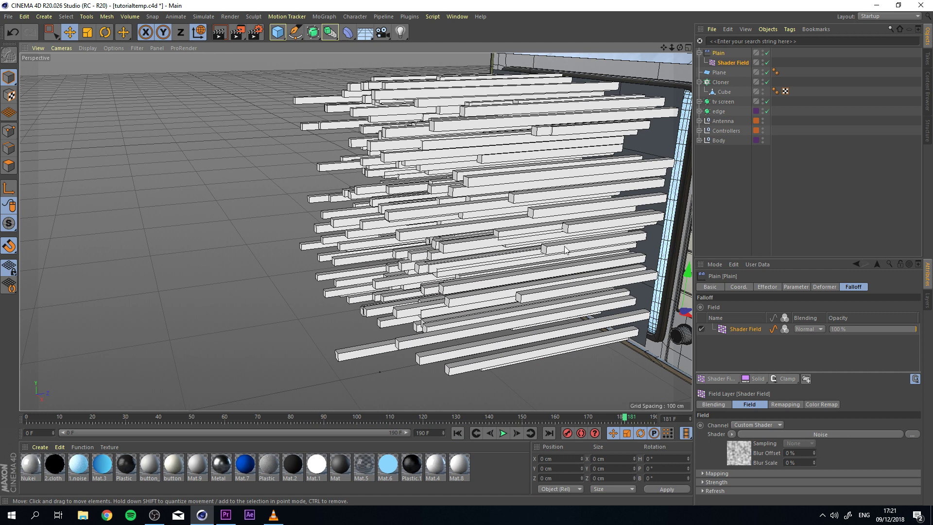
Select the Cube inside the Cloner, check its coordinates, and move it to about X 747 cm and Y 366 cm
left_click(723, 93)
left_click(726, 286)
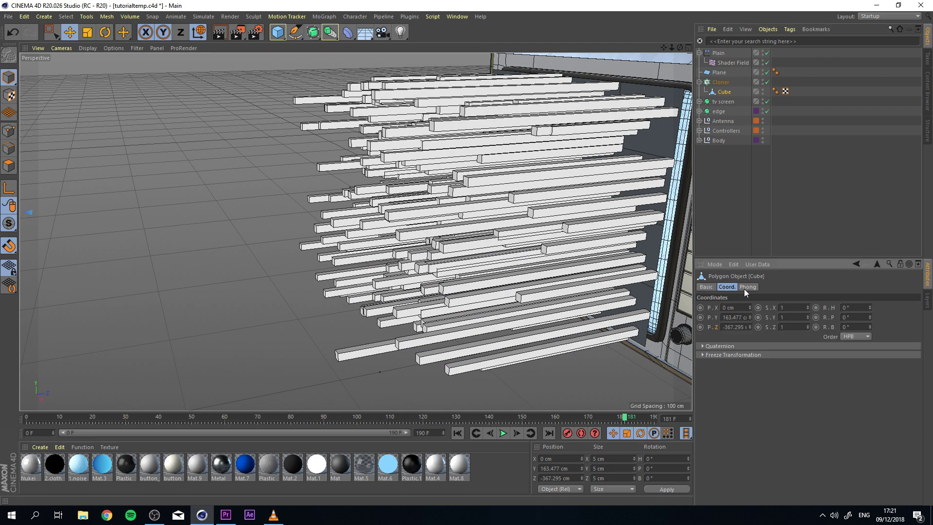
left_click(745, 289)
left_click(736, 285)
middle_click_drag(637, 110, 622, 127, "alt")
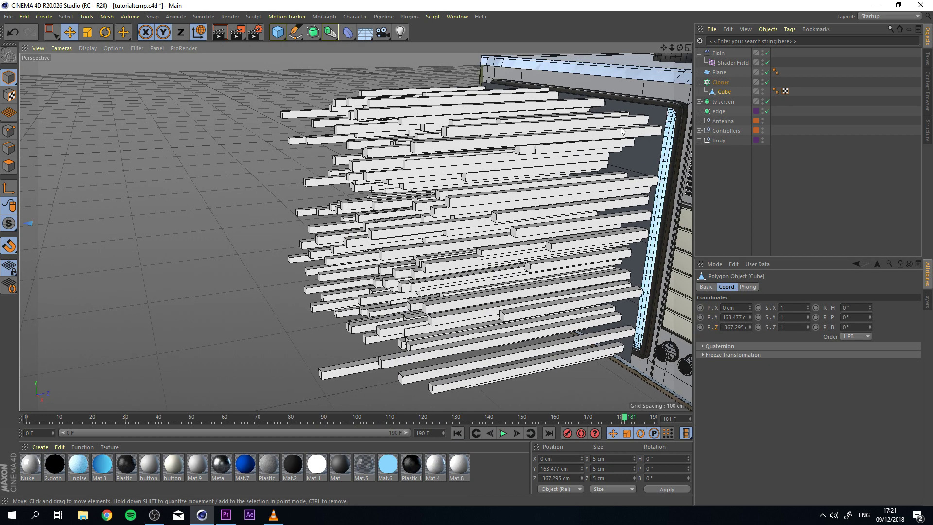
middle_click_drag(532, 179, 472, 182, "alt")
left_click_drag(473, 183, 443, 183)
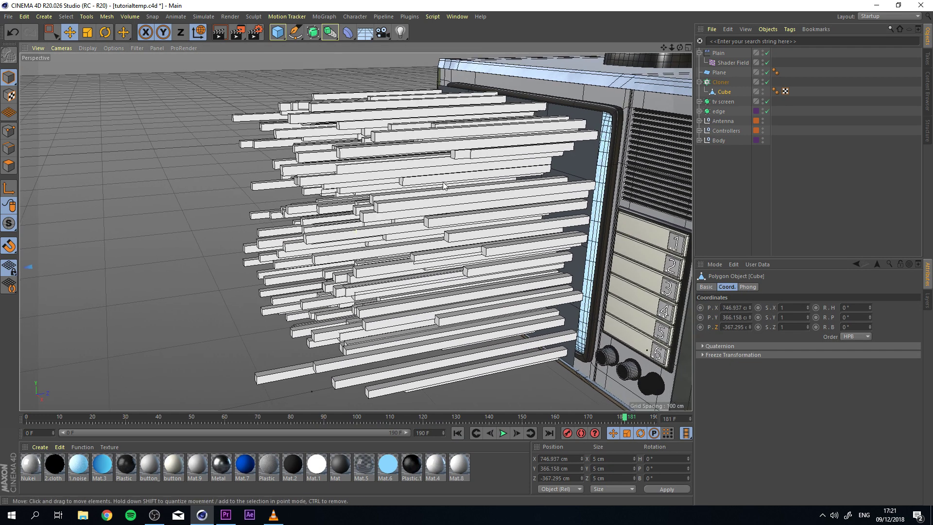
Scale the Cube inside the Cloner down in X and Y only, to about 3.34 cm in each direction
middle_click_drag(443, 186, 423, 186, "alt")
scroll(429, 236, "down", 3)
left_click_drag(429, 235, 455, 239, "alt")
key("t")
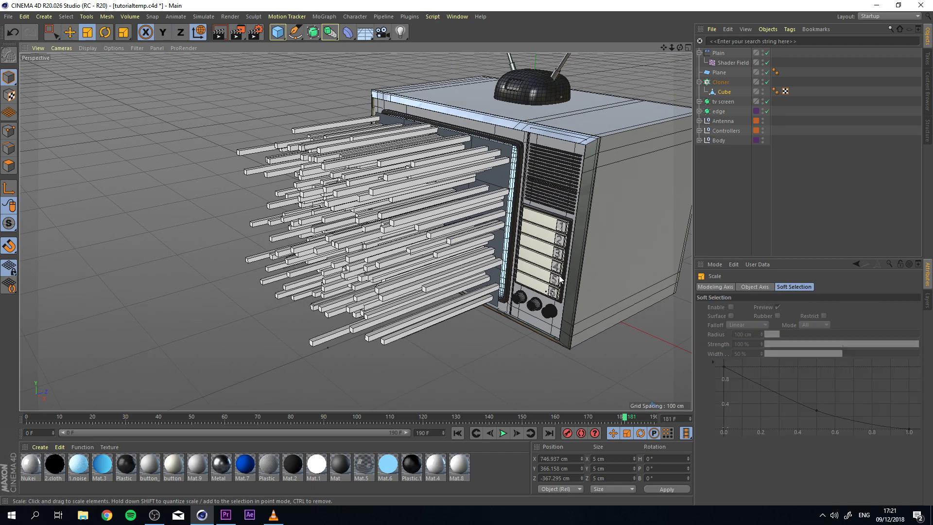
scroll(531, 214, "down", 8)
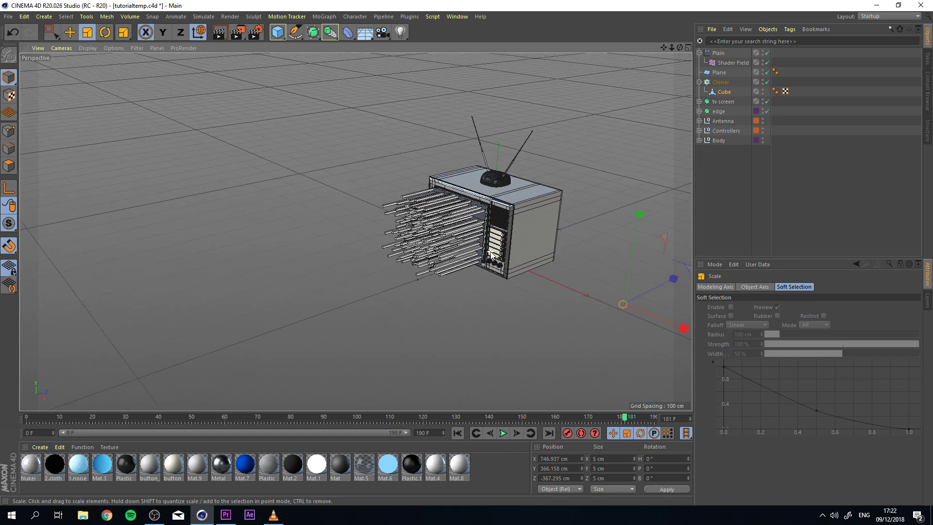
middle_click_drag(586, 254, 524, 256, "alt")
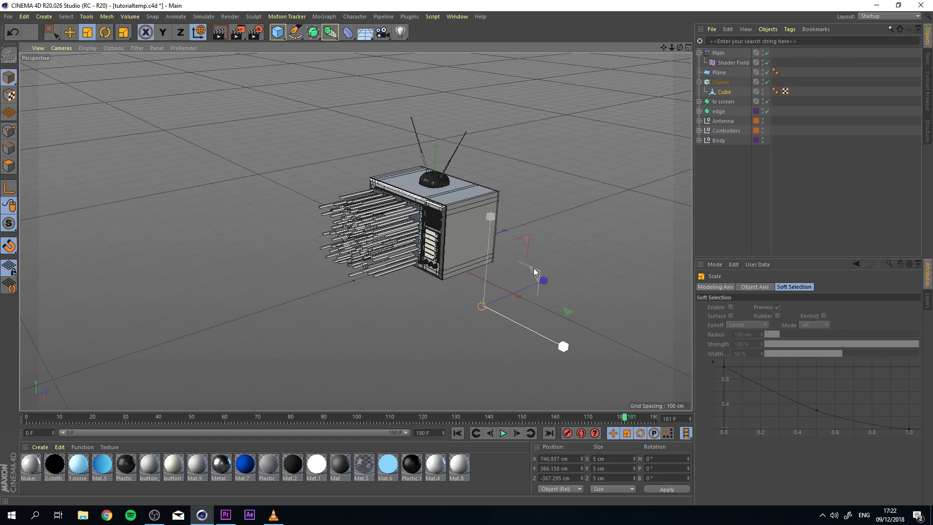
left_click_drag(533, 272, 518, 287)
right_click_drag(379, 250, 392, 223, "alt")
left_click_drag(392, 223, 388, 199, "alt")
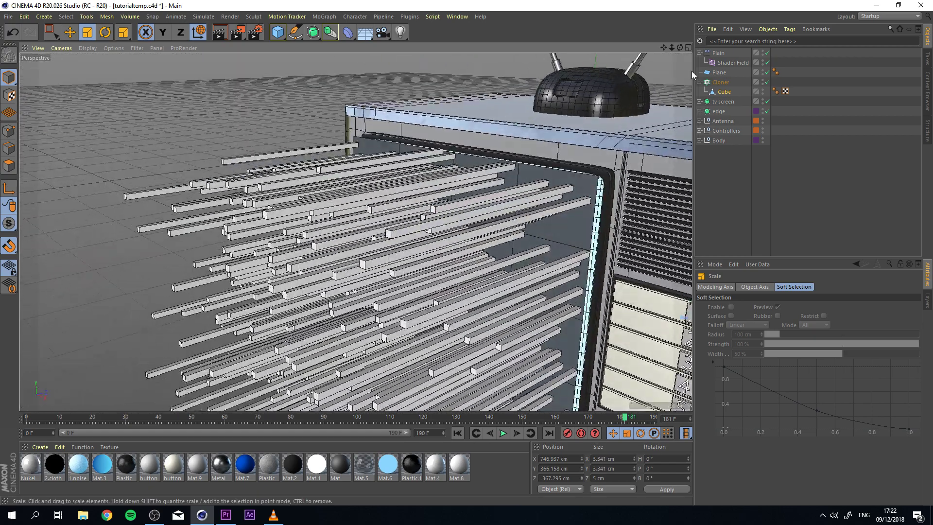
Open the Shader Field's Noise shader, try the FBM noise type, and settle on Electric
left_click(733, 62)
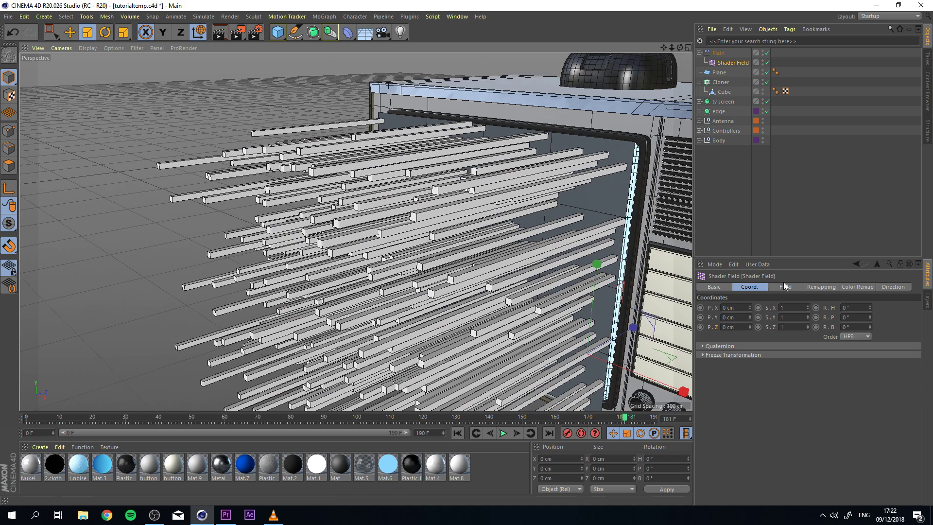
left_click(785, 287)
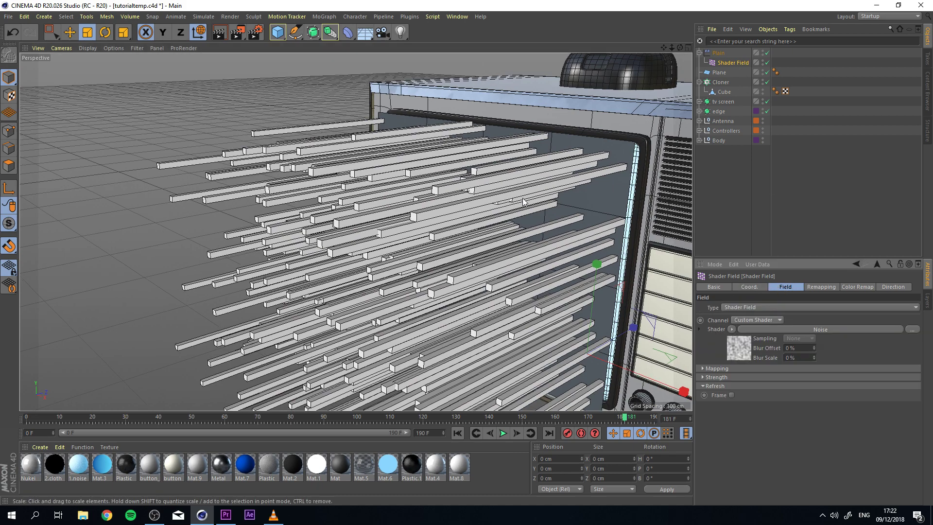
left_click_drag(415, 217, 374, 250, "alt")
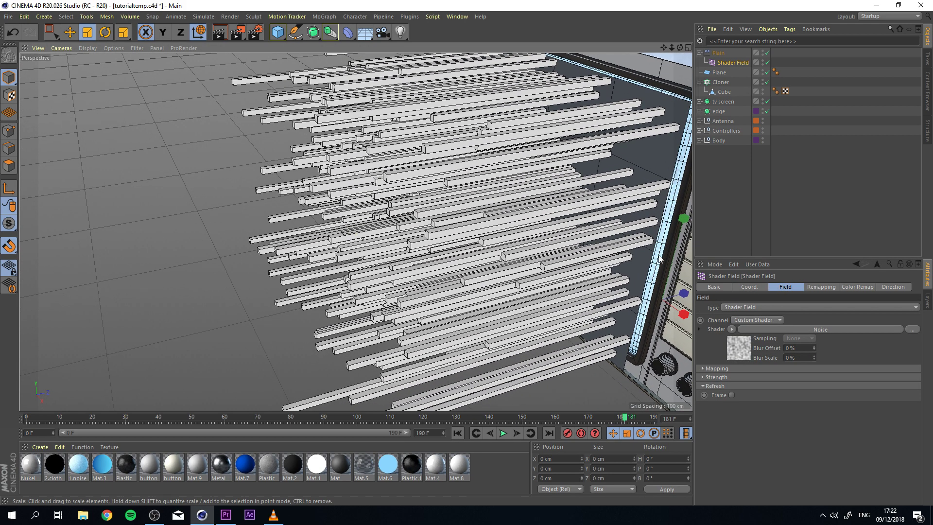
left_click(740, 349)
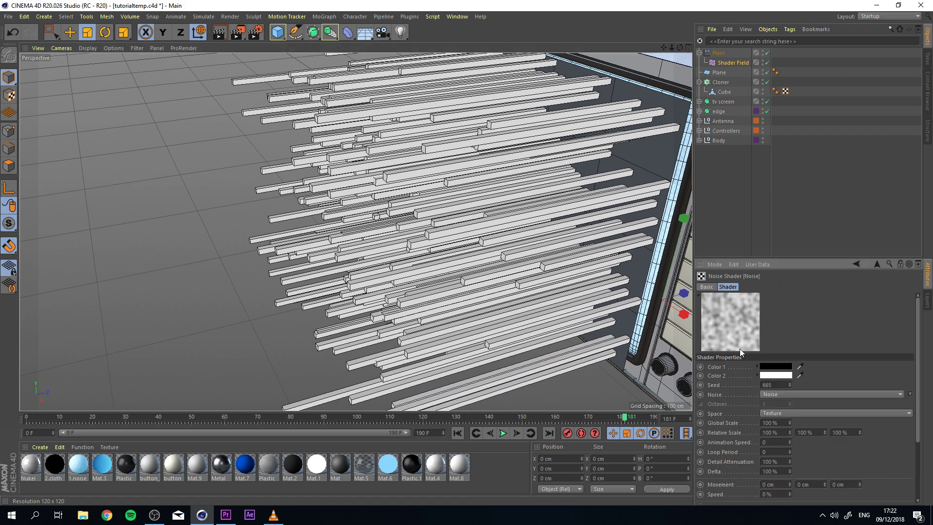
left_click(789, 394)
left_click(806, 158)
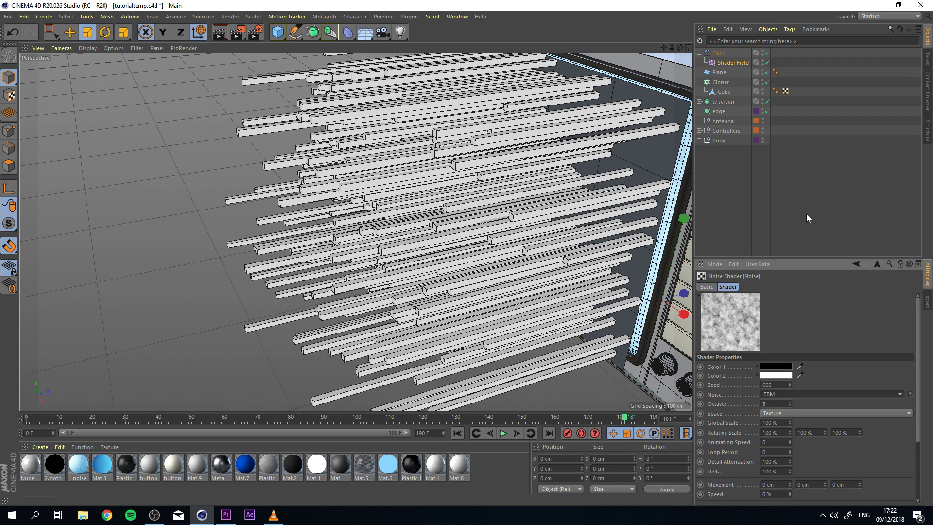
left_click(782, 395)
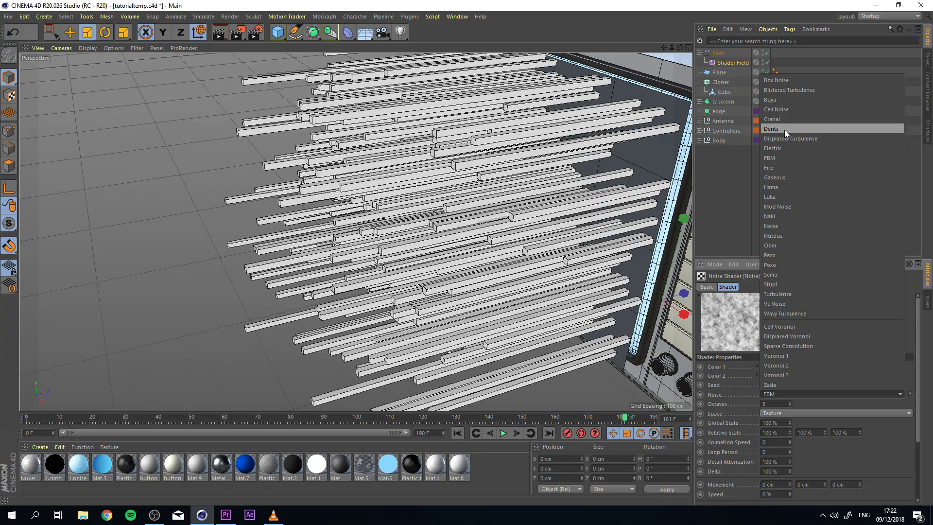
left_click(783, 150)
scroll(513, 219, "down", 2)
mouse_move(468, 213)
left_mouse_down("alt")
mouse_move(606, 150)
mouse_move(492, 190)
mouse_move(479, 204)
left_mouse_up("alt")
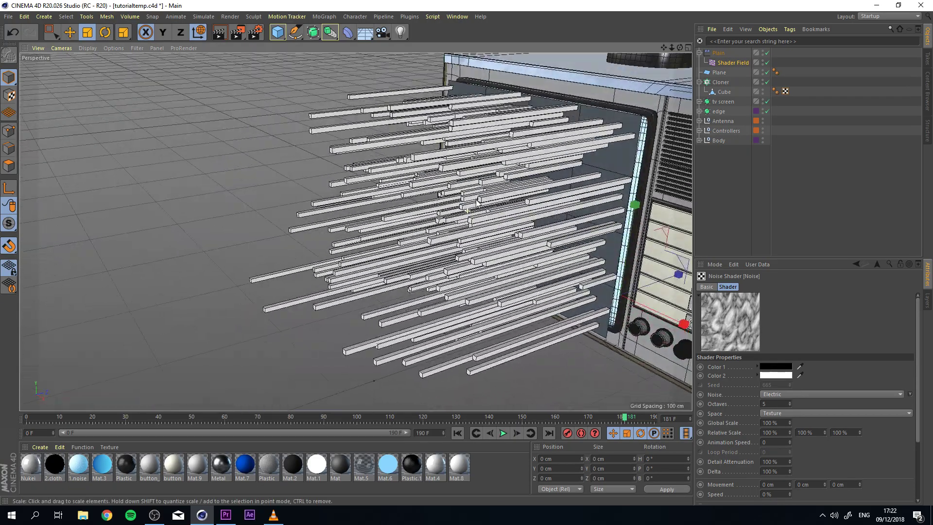
Play the animation from the first frame to check the cubes' motion, then stop and return to the start
left_click(458, 433)
left_click(503, 433)
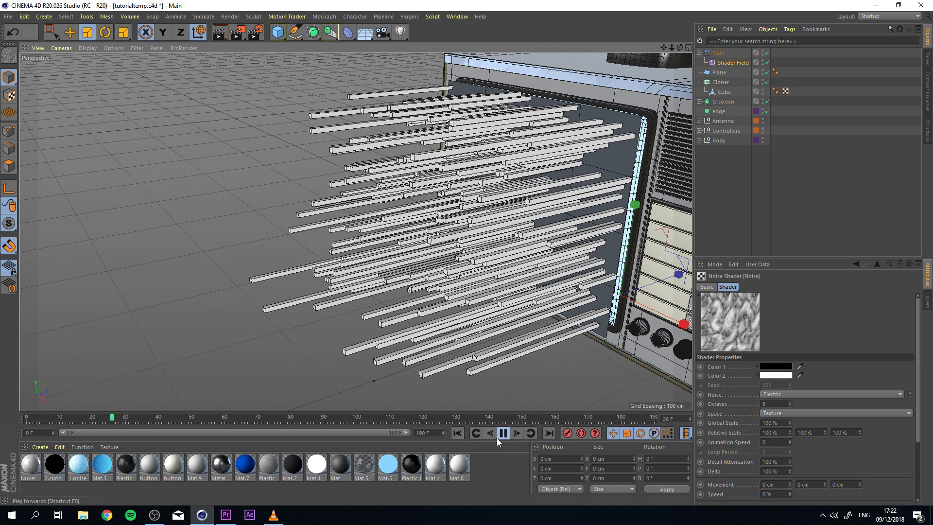
left_click(503, 433)
left_click(459, 434)
Set the Noise shader's animation speed to 5 and test it with a playback
left_click_drag(920, 434, 920, 451)
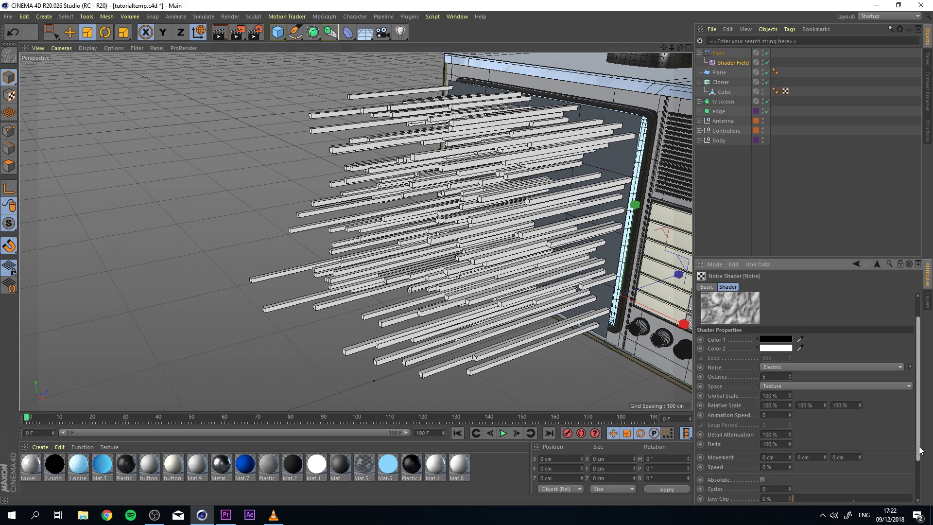
double_click(769, 415)
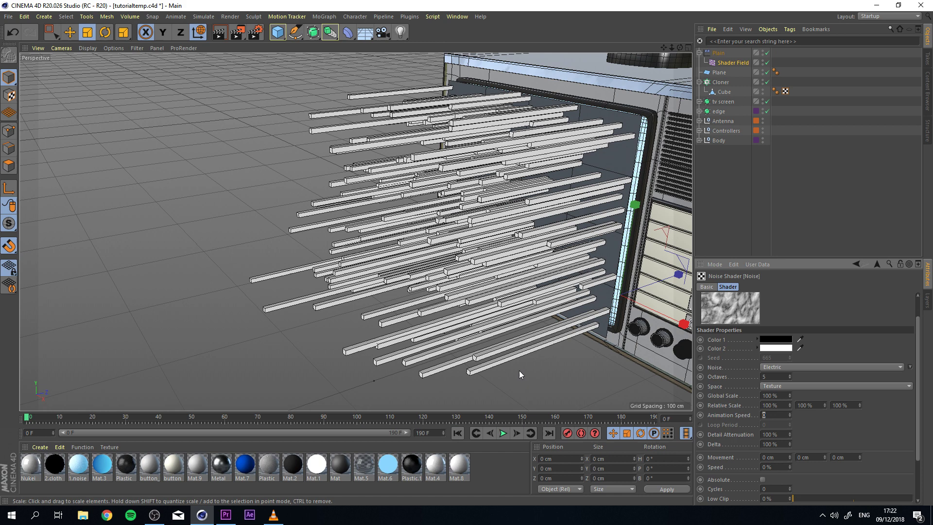
type("5")
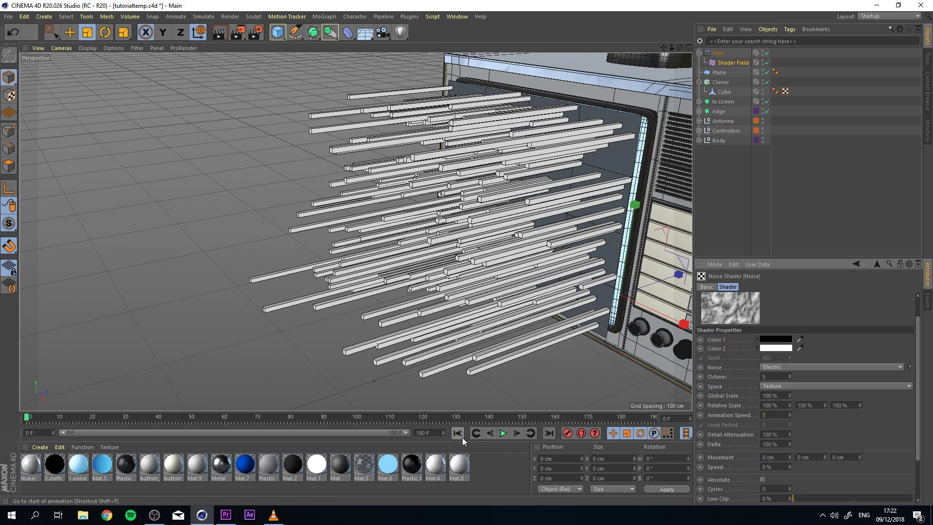
left_click(504, 433)
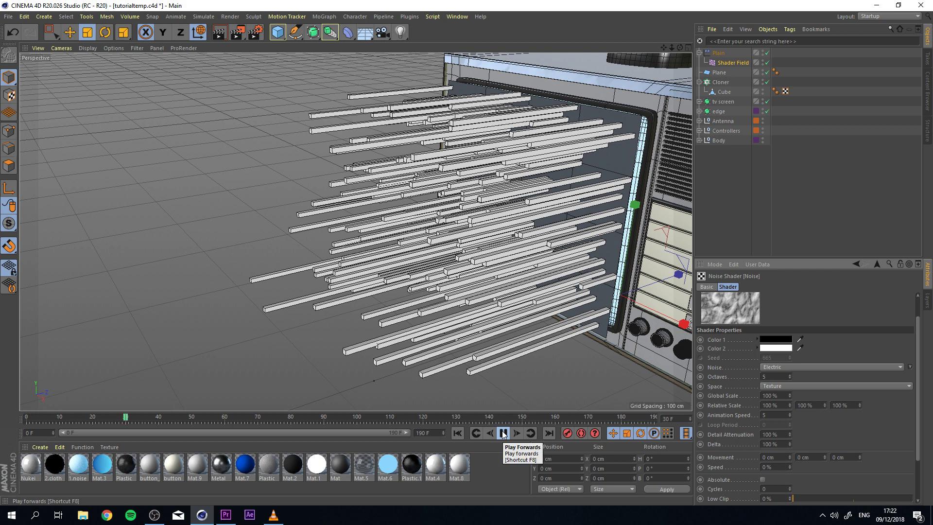
left_click(503, 433)
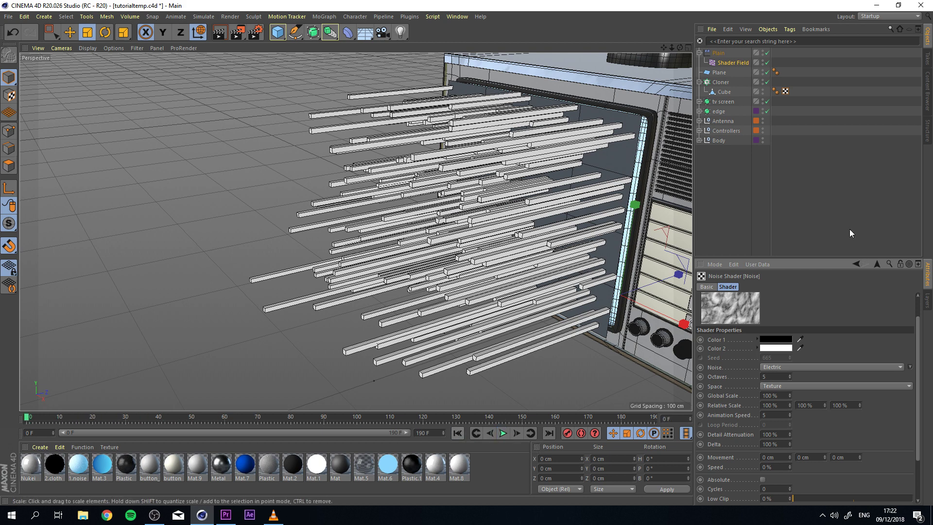
Enable Frame refresh for the Shader Field and play the animation to check the cubes' movement around the TV
left_click(738, 63)
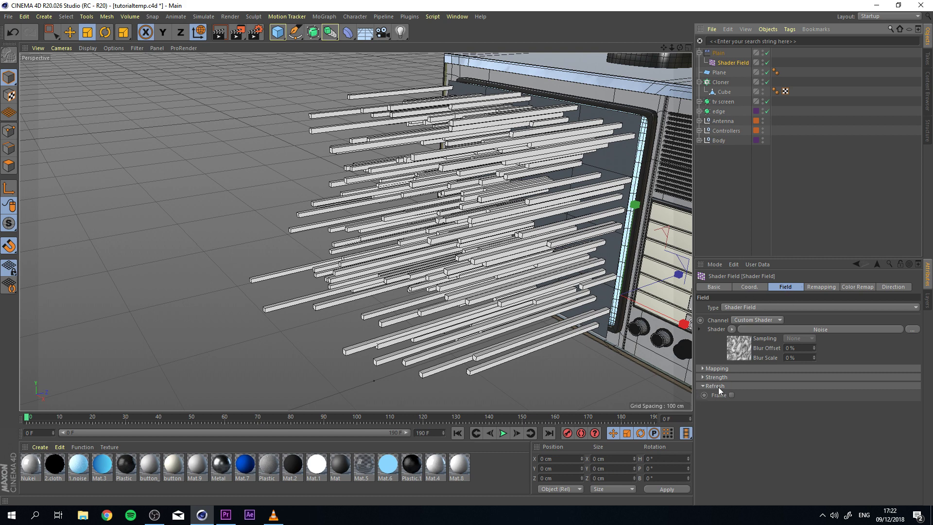
left_click(732, 395)
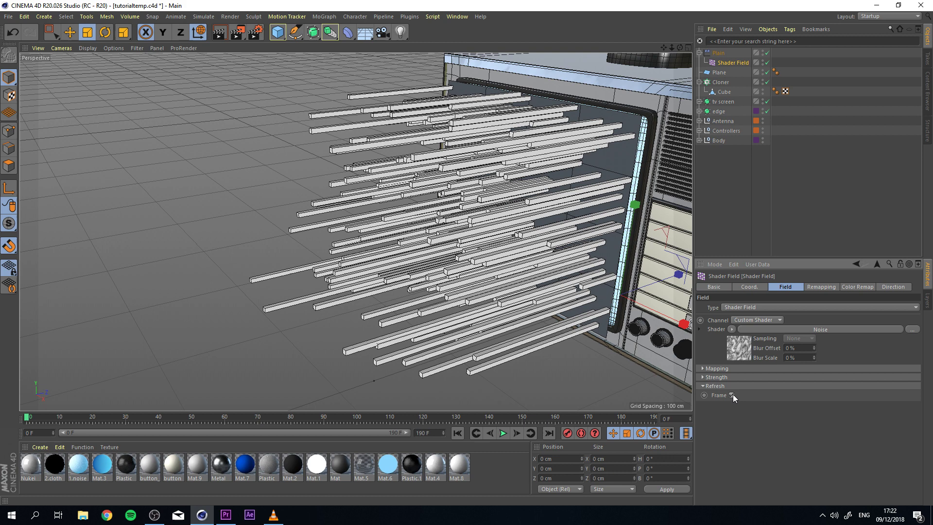
left_click(748, 347)
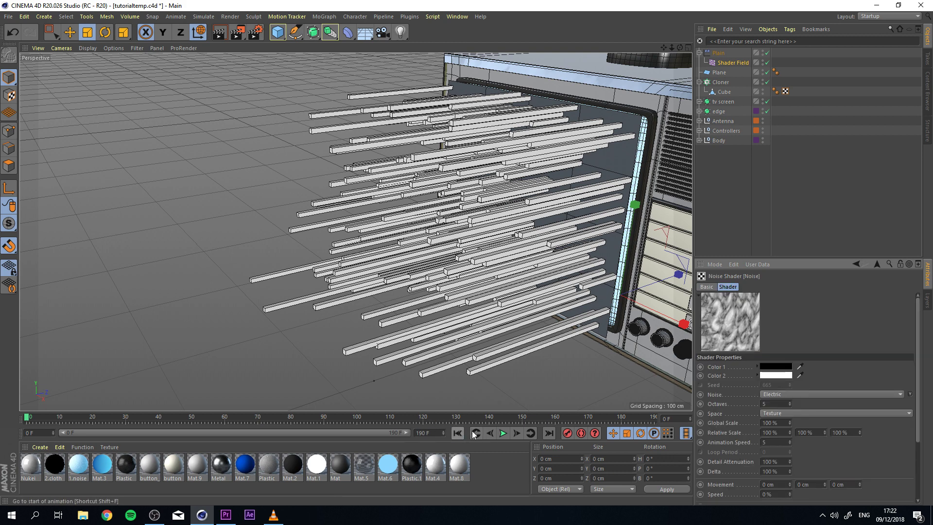
left_click(503, 433)
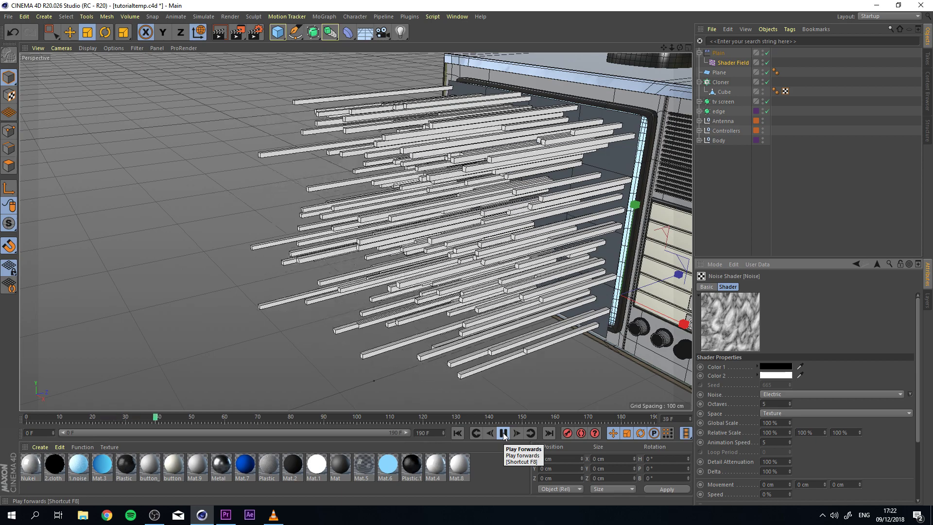
middle_click_drag(417, 175, 336, 202, "alt")
scroll(343, 214, "down", 3)
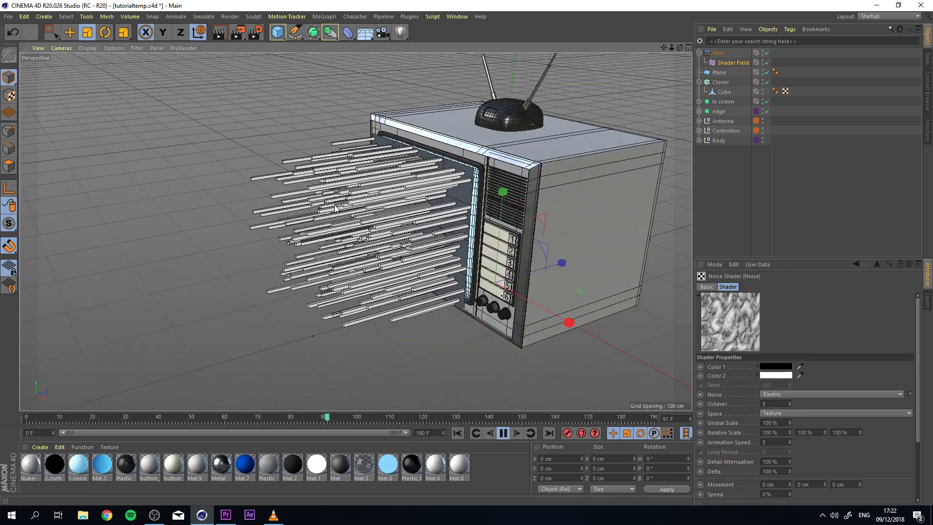
scroll(367, 231, "up", 2)
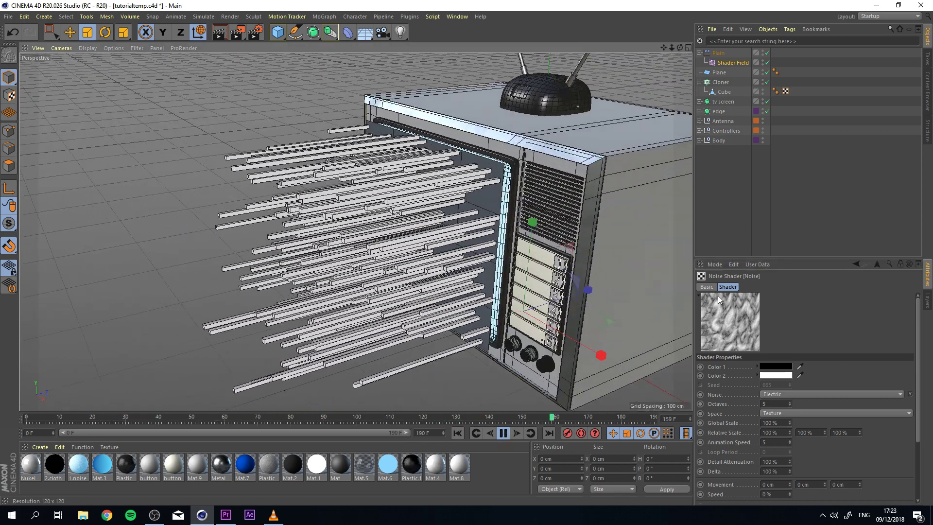
Lower the Noise shader's contrast to -2%
scroll(919, 335, "down", 3)
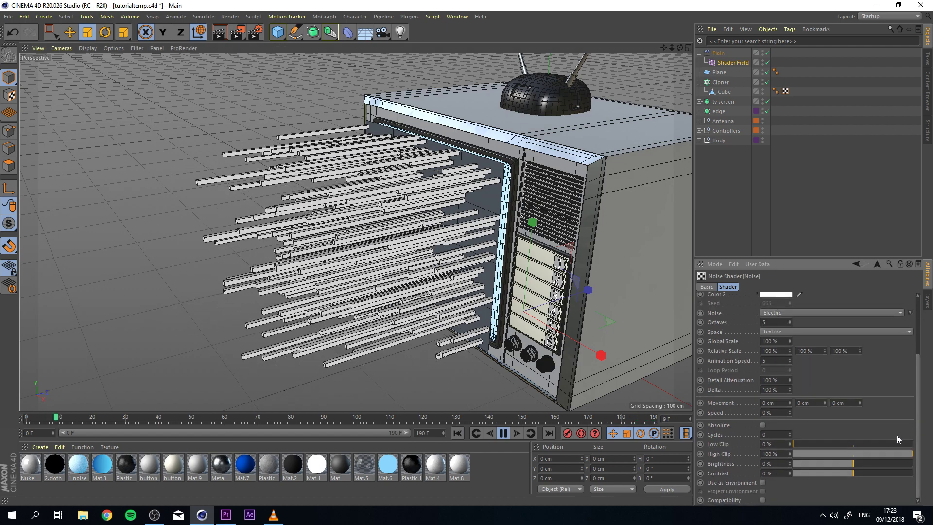
mouse_move(856, 476)
left_mouse_down()
mouse_move(891, 474)
mouse_move(833, 474)
mouse_move(862, 470)
mouse_move(853, 472)
left_mouse_up()
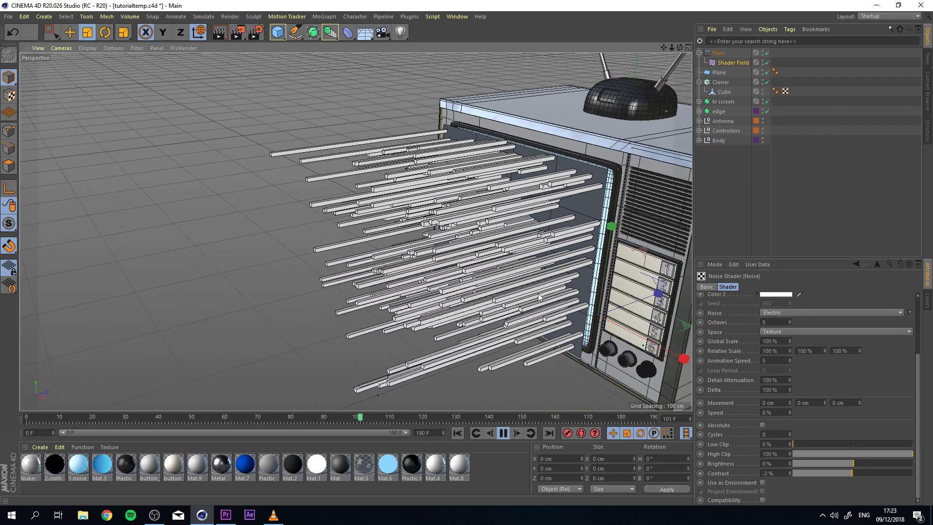
left_click_drag(916, 402, 916, 338)
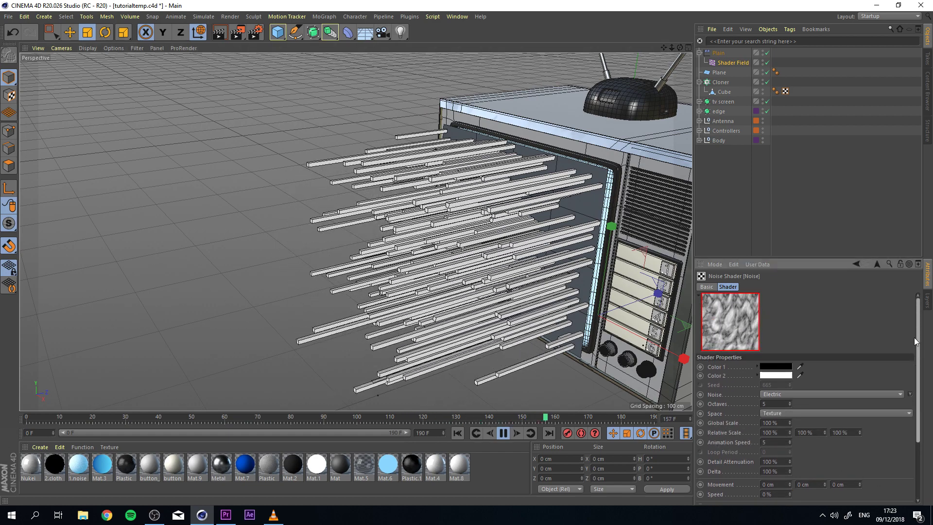
Try a global scale of 1519% on the Noise shader, and set it back to 100%
left_click_drag(790, 422, 790, 322)
mouse_move(461, 184)
left_mouse_down("alt")
mouse_move(500, 188)
mouse_move(461, 202)
left_mouse_up("alt")
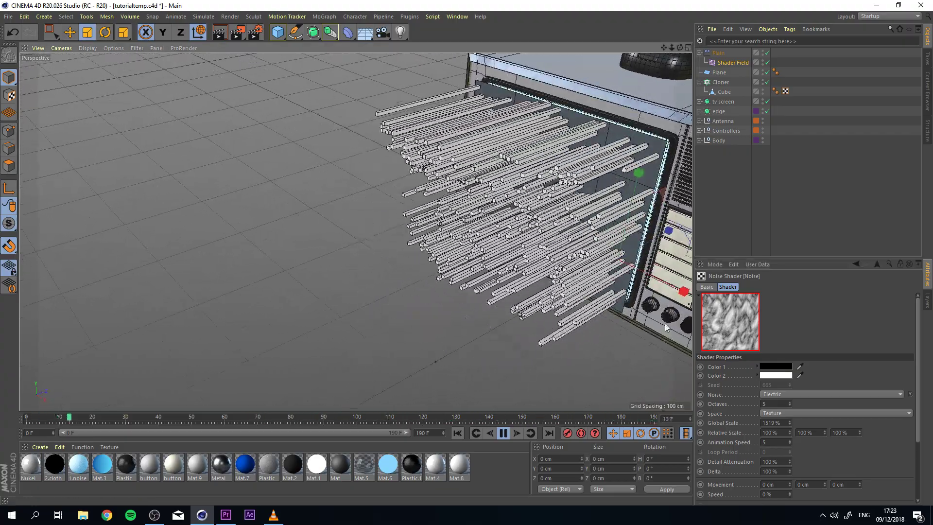
left_click_drag(781, 426, 565, 379)
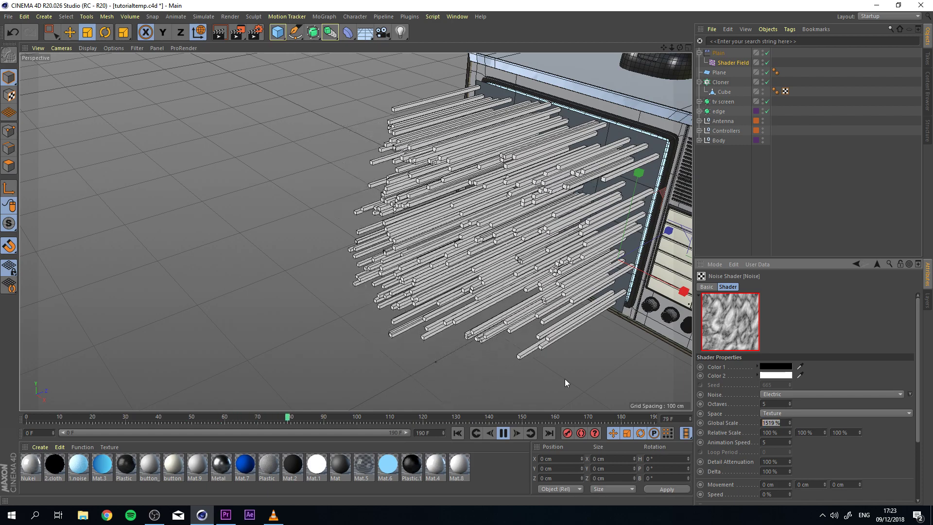
type("100")
key("Return")
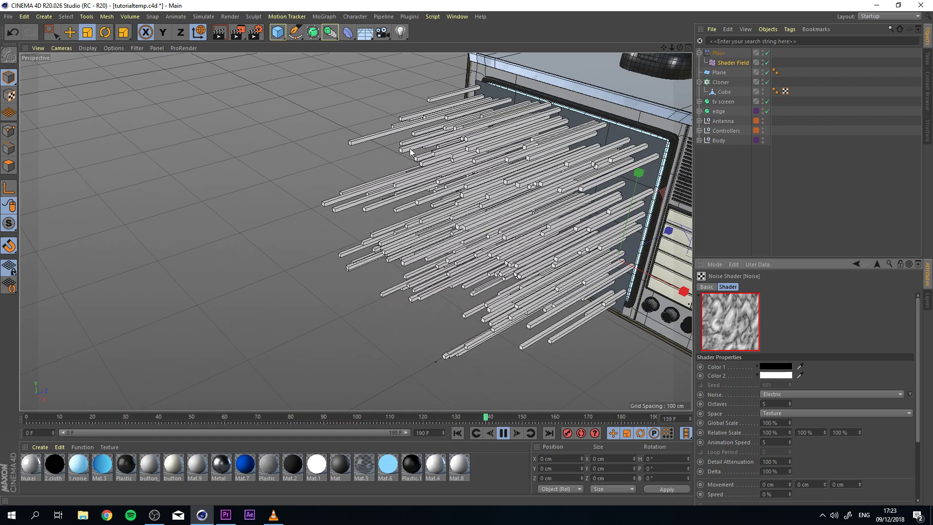
Set the Plain effector's Z scale to 100
left_click_drag(374, 171, 291, 127, "alt")
middle_click_drag(292, 127, 384, 103, "alt")
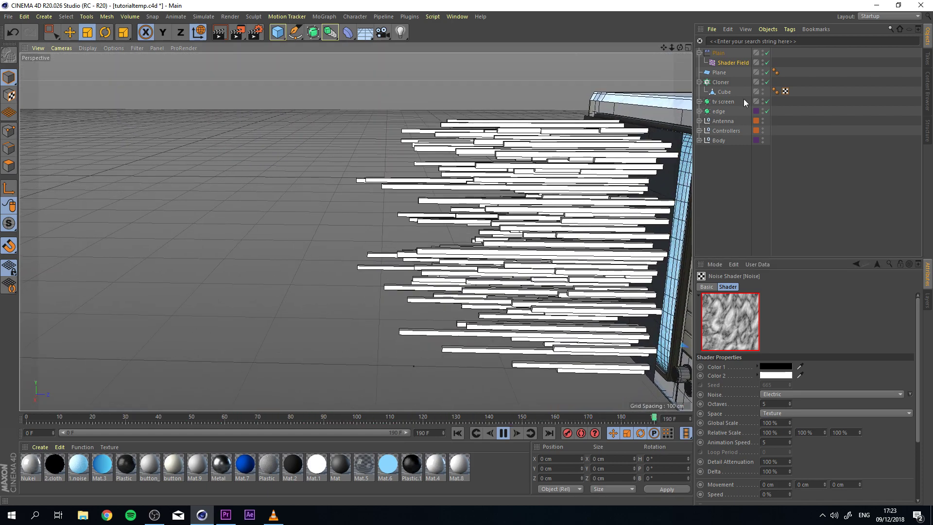
left_click(721, 53)
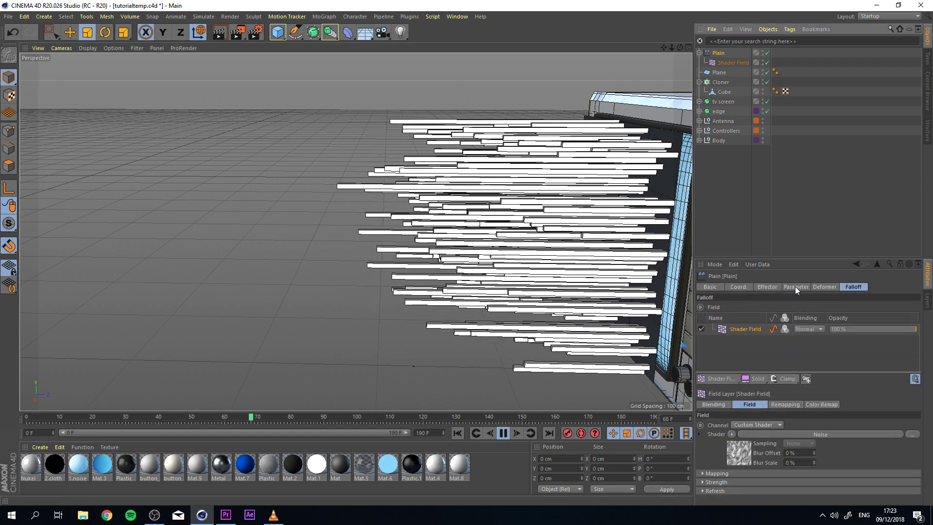
left_click(796, 287)
left_click_drag(810, 353, 678, 322)
type("100")
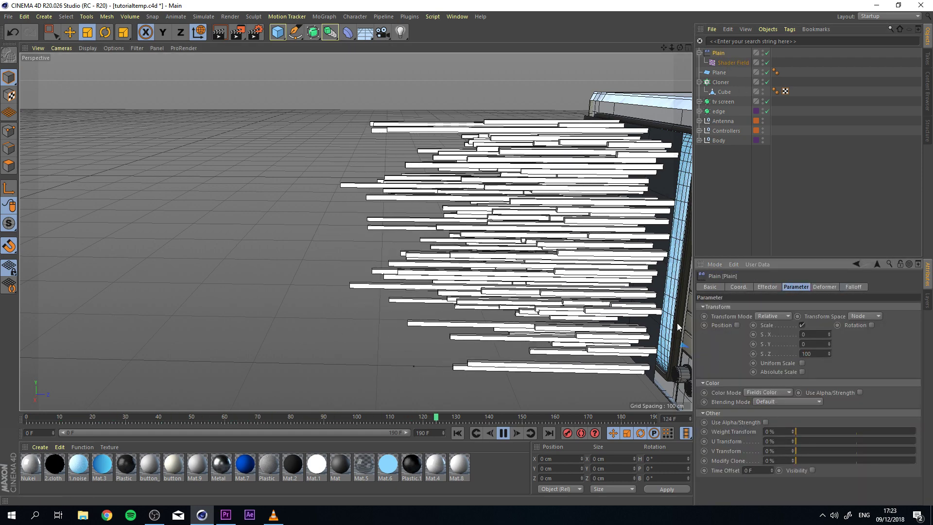
key("Return")
Inspect the stretched cubes in front of the TV during playback, stop it, and examine them up close
scroll(427, 141, "down", 1)
left_click_drag(428, 141, 505, 185, "alt")
scroll(527, 165, "down", 3)
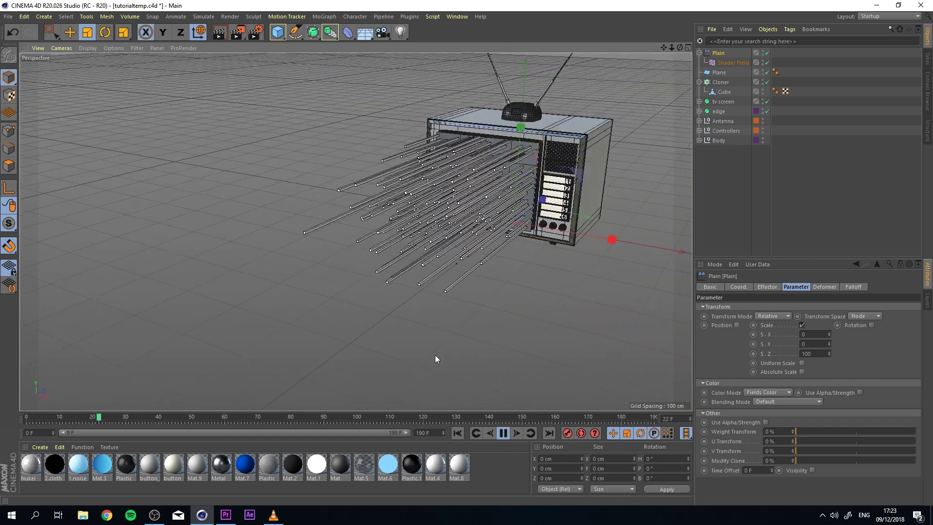
left_click(504, 433)
scroll(549, 232, "up", 5)
middle_click_drag(428, 187, 529, 260, "alt")
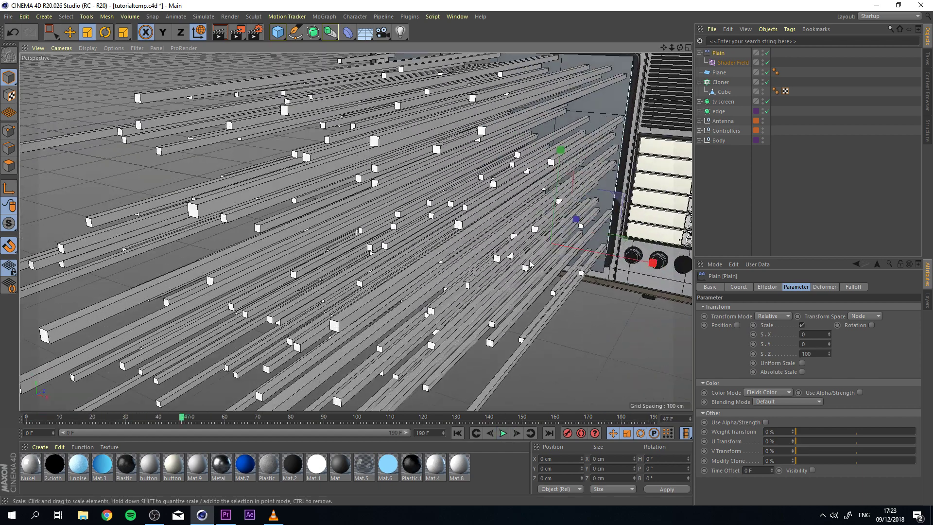
Check the video in VLC, and inspect the stretched cubes in Cinema 4D from a wider angle and at frame 12
left_click(272, 514)
left_click(273, 515)
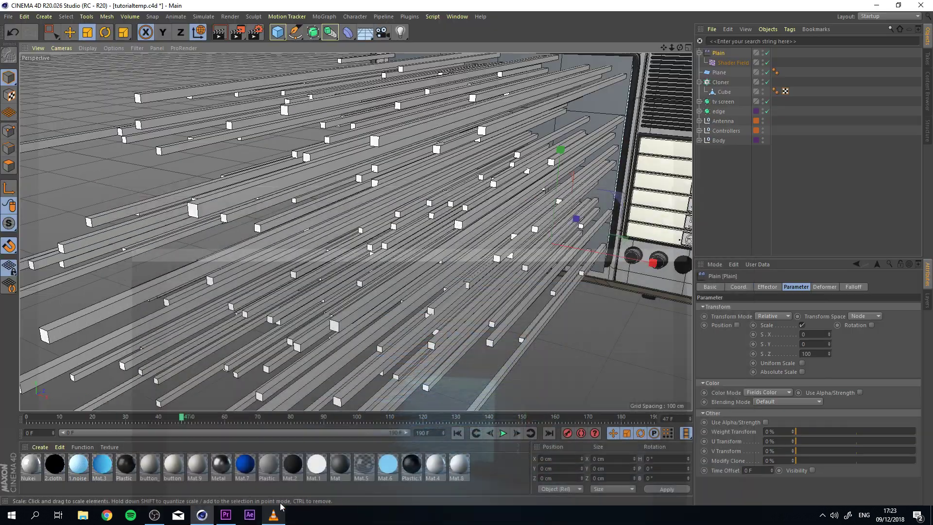
scroll(492, 247, "down", 3)
left_click_drag(555, 206, 525, 215, "alt")
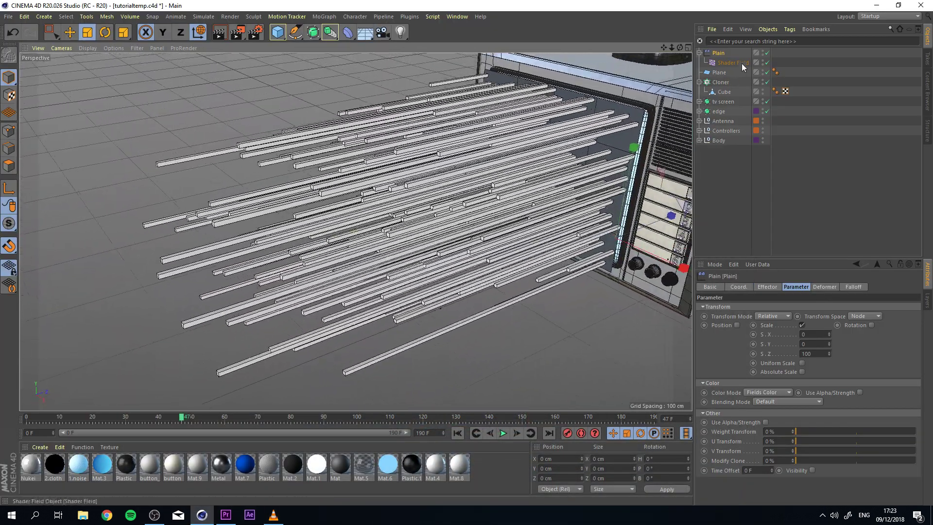
left_click(724, 61)
left_click(717, 52)
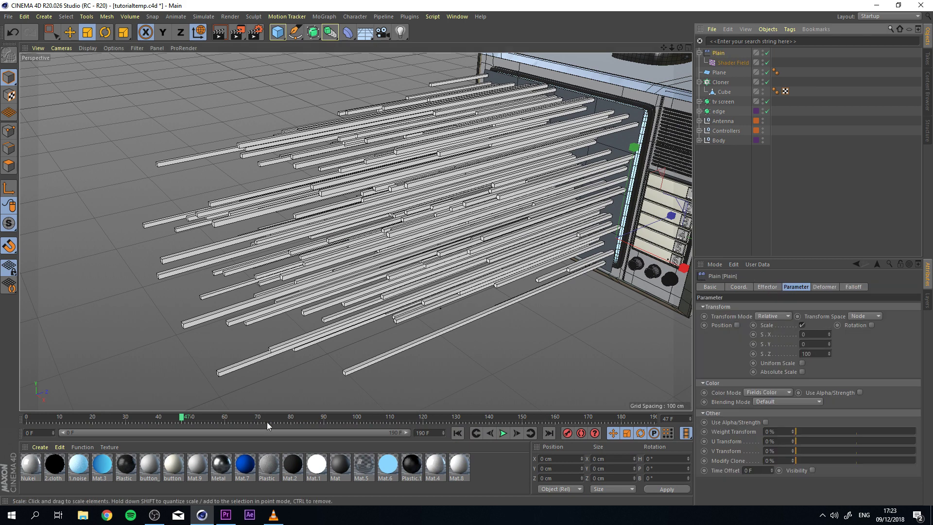
left_click(66, 417)
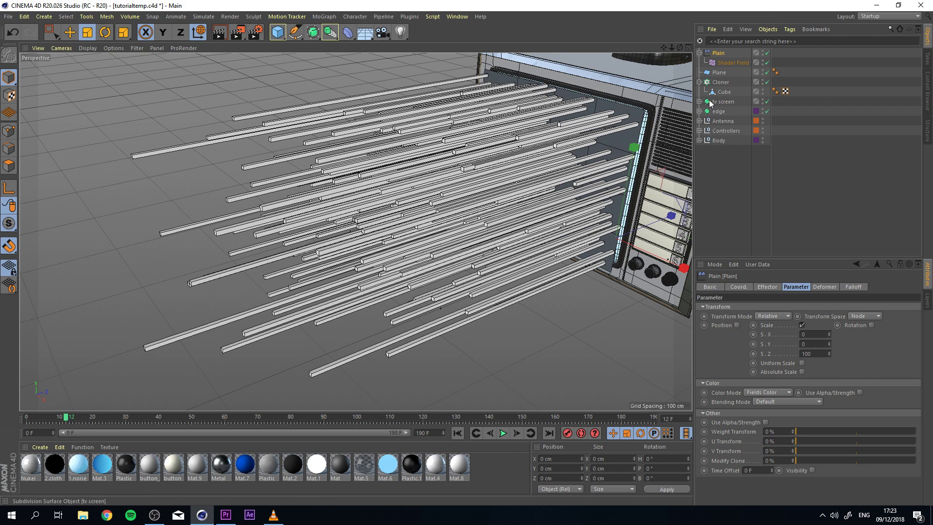
Open the Cloner's effector settings and try a lower Plain strength, returning it to 100%
left_click(721, 82)
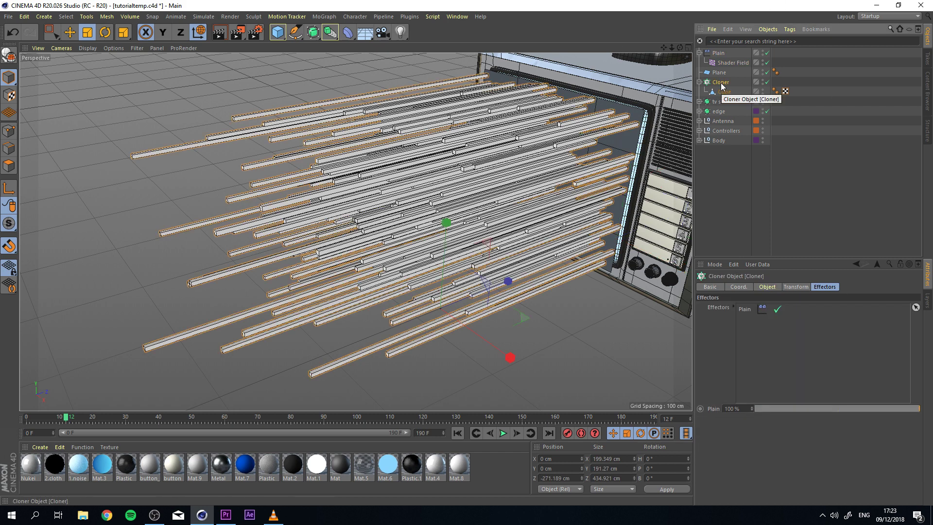
left_click(774, 290)
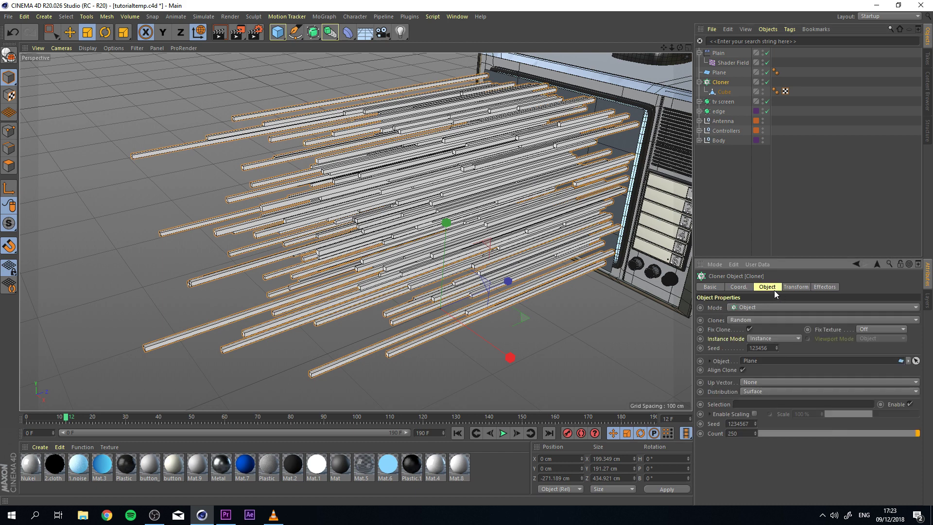
left_click(795, 286)
left_click(777, 288)
left_click(828, 288)
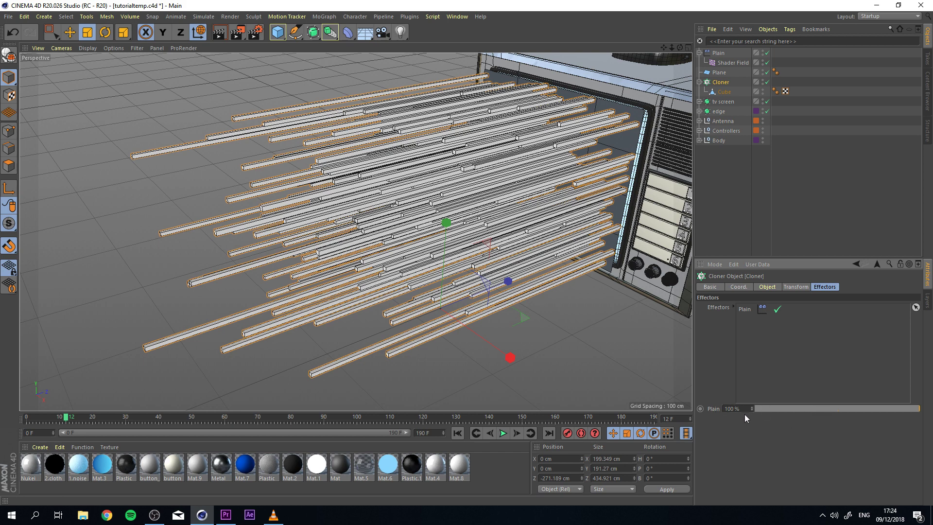
left_click(842, 409)
mouse_move(842, 412)
left_mouse_down()
mouse_move(772, 407)
mouse_move(918, 408)
mouse_move(735, 407)
mouse_move(931, 412)
left_mouse_up()
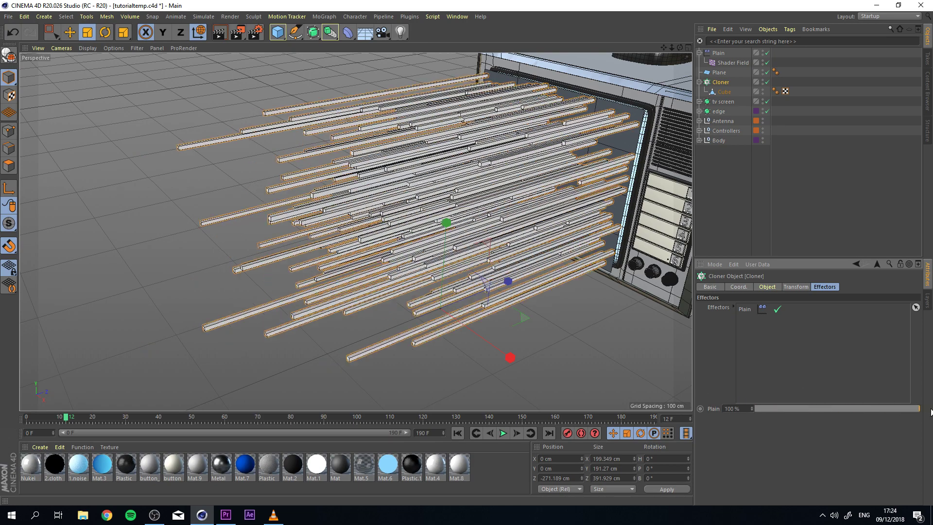
Keyframe the Cloner's Plain effector strength at 0% on frame 0
left_click(27, 418)
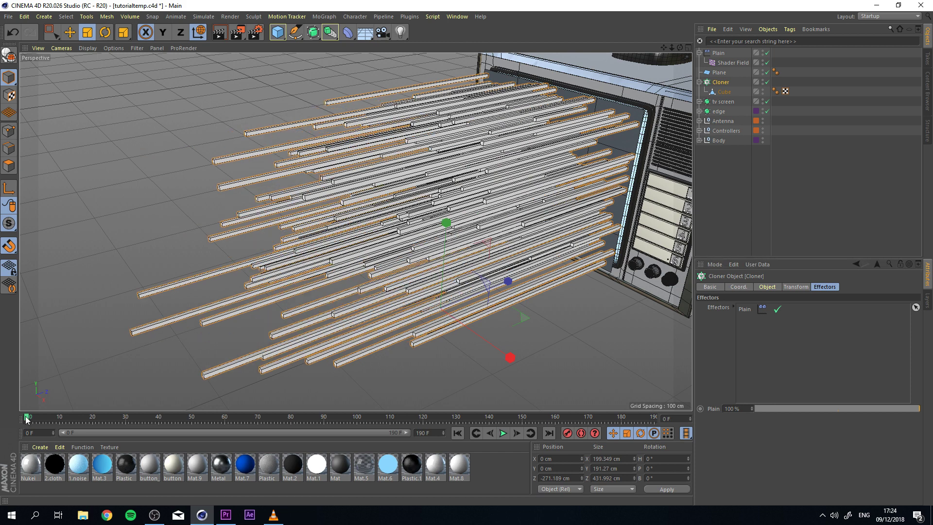
left_click(700, 409)
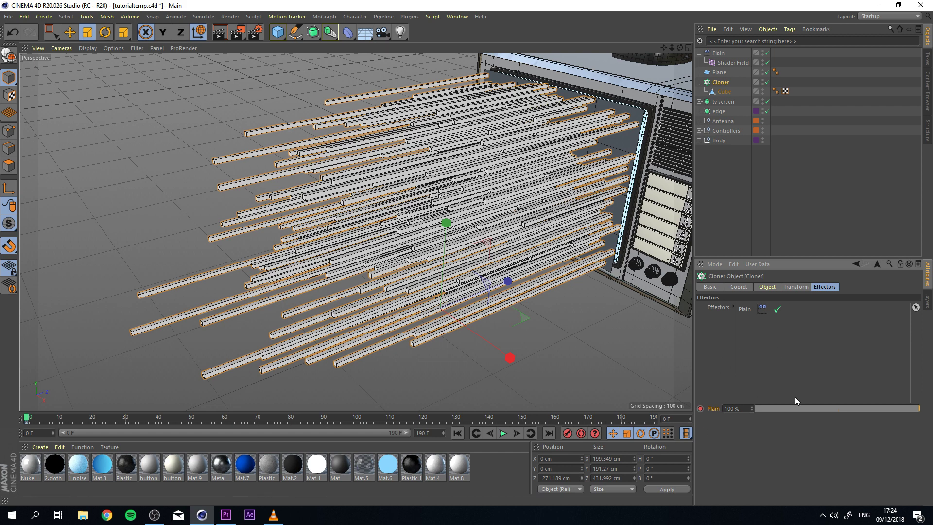
mouse_move(788, 408)
left_mouse_down()
mouse_move(728, 410)
mouse_move(761, 414)
mouse_move(754, 410)
left_mouse_up()
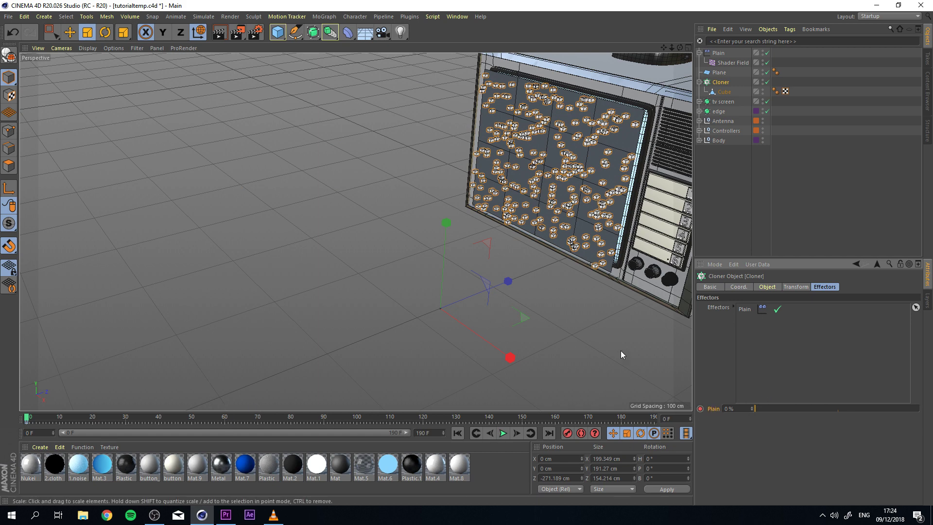
Keyframe the Cloner's Plain effector strength at 100% on frame 90
left_click(324, 420)
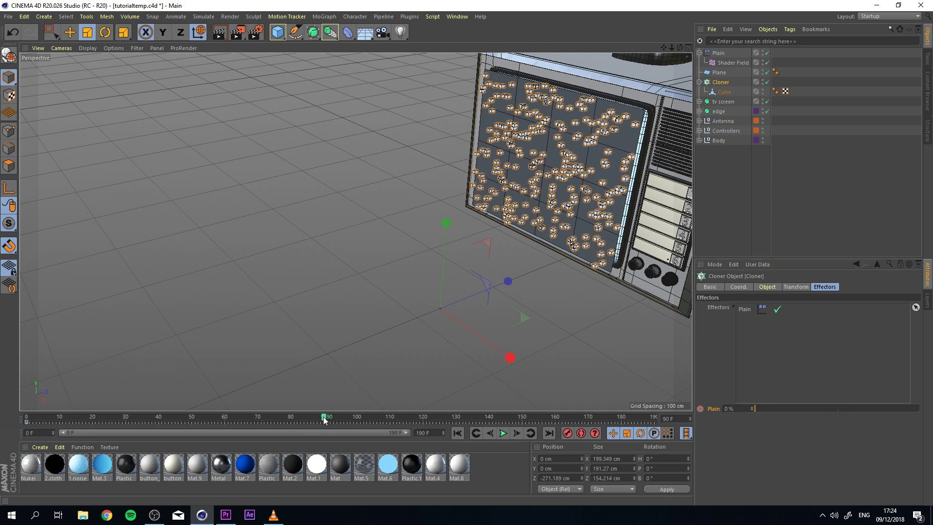
left_click_drag(910, 411, 918, 412)
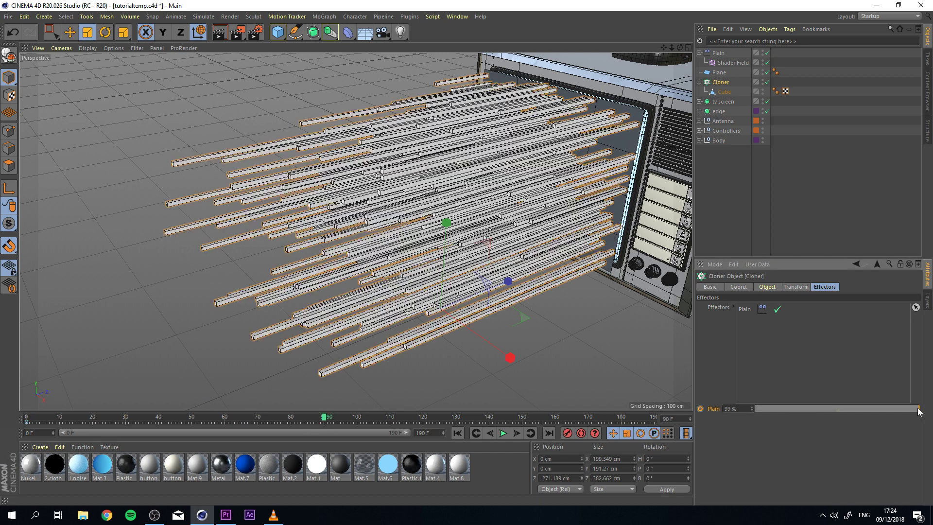
left_click_drag(741, 408, 719, 408)
type("1")
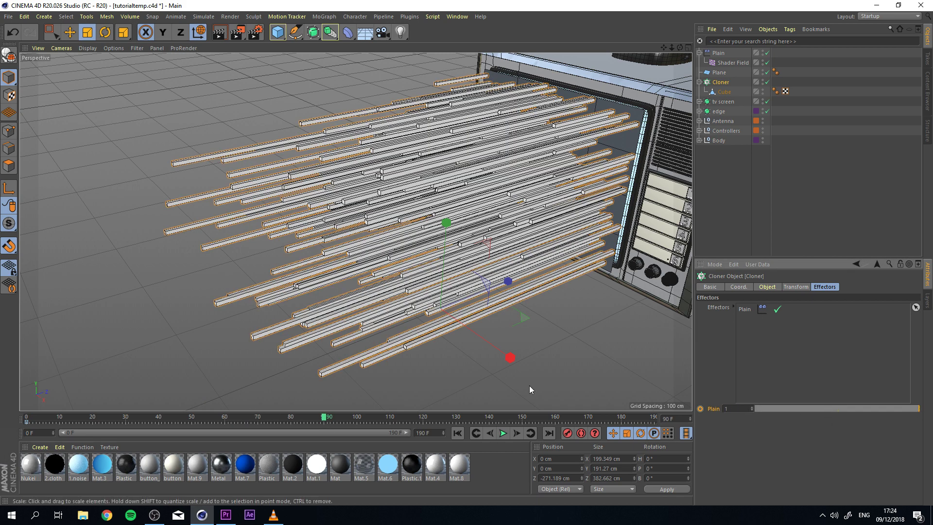
type("00")
key("Return")
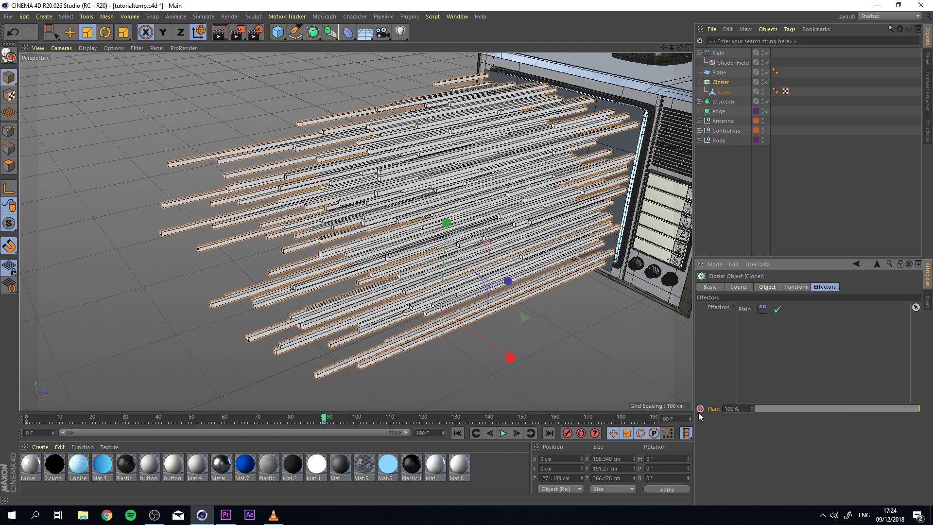
Keyframe the Cloner's Plain effector strength at 0% on the last frame, 190
left_click(655, 418)
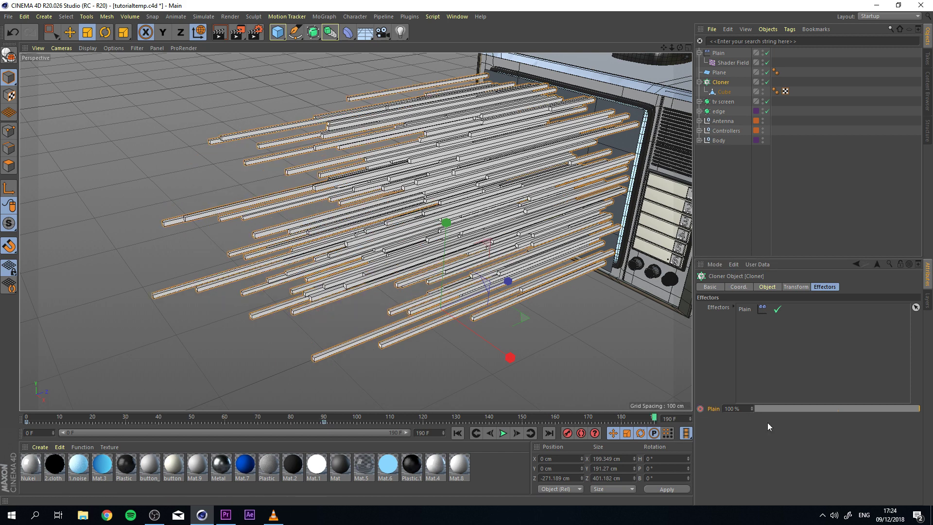
left_click(757, 407)
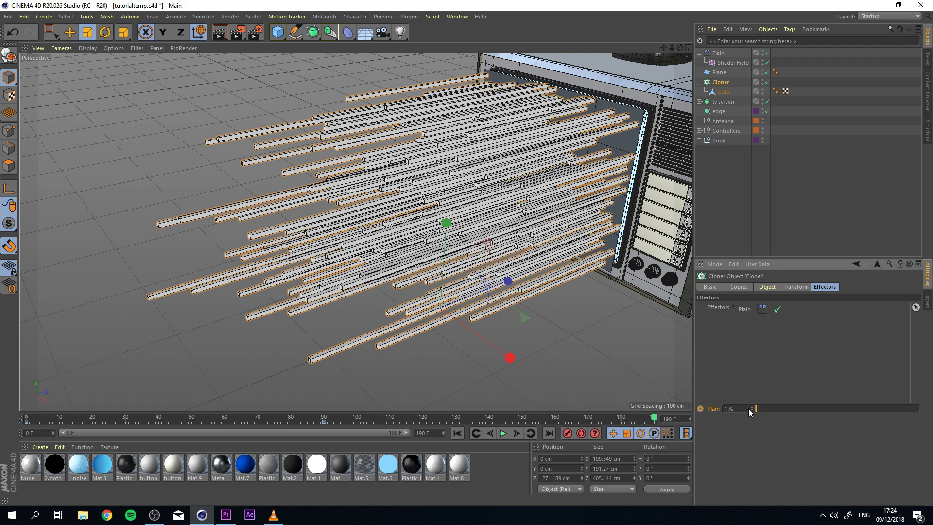
double_click(739, 409)
type("0")
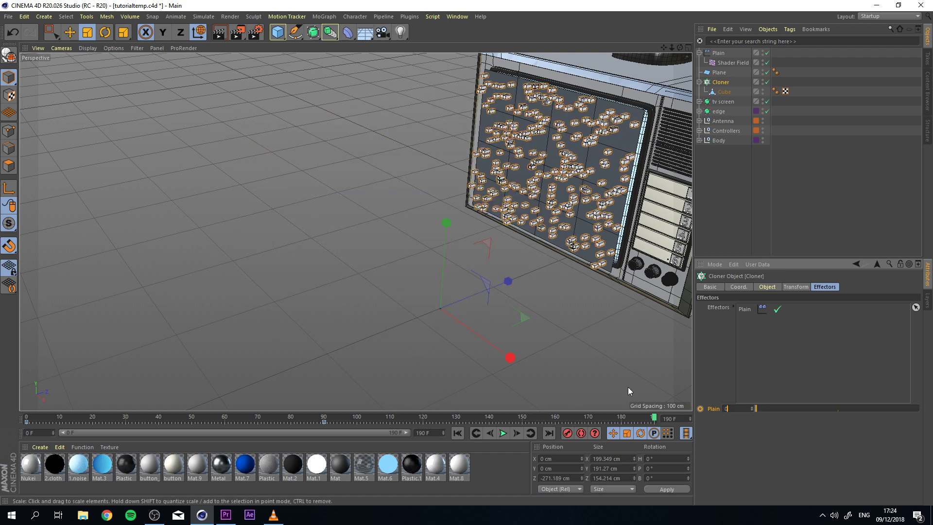
key("Return")
left_click(699, 409, "ctrl")
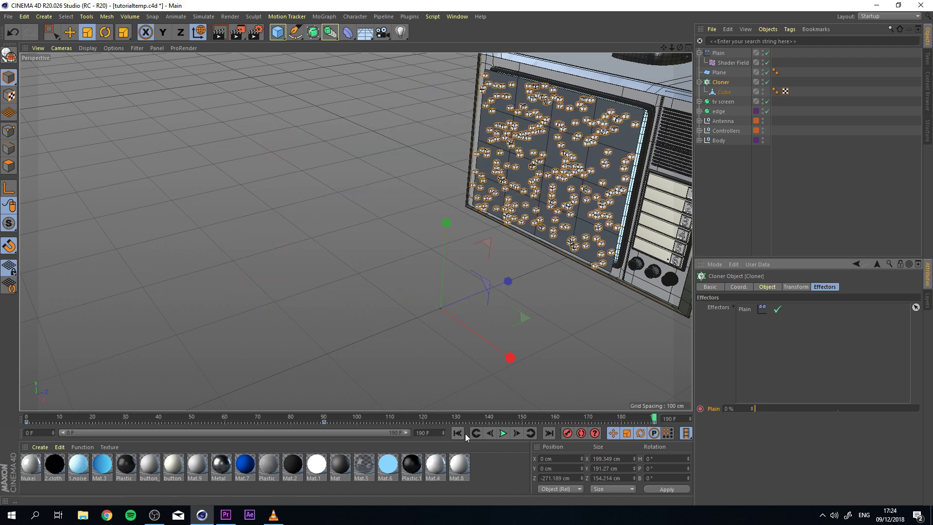
Play the strength animation, stop it at about frame 31, and examine the cubes with the whole TV in view
left_click(503, 433)
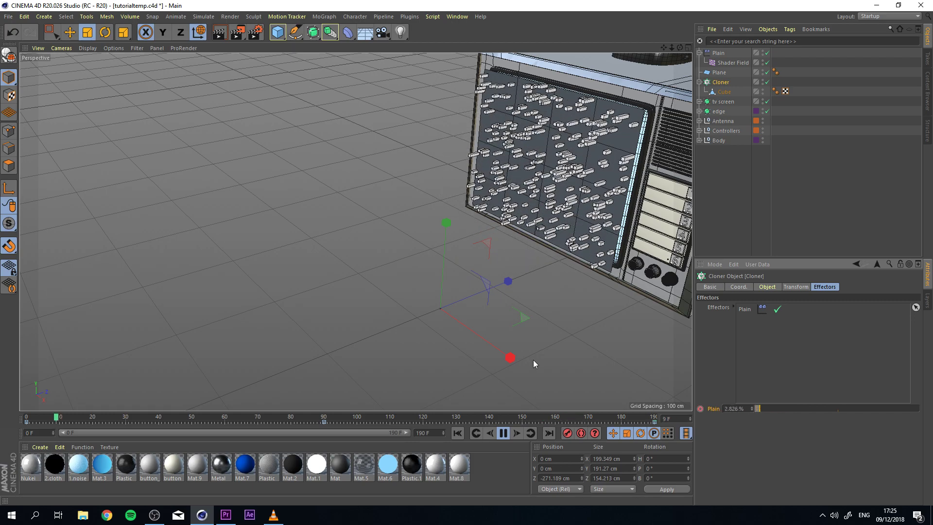
left_click(503, 433)
middle_click_drag(573, 284, 513, 307, "alt")
left_click_drag(521, 291, 521, 172, "alt")
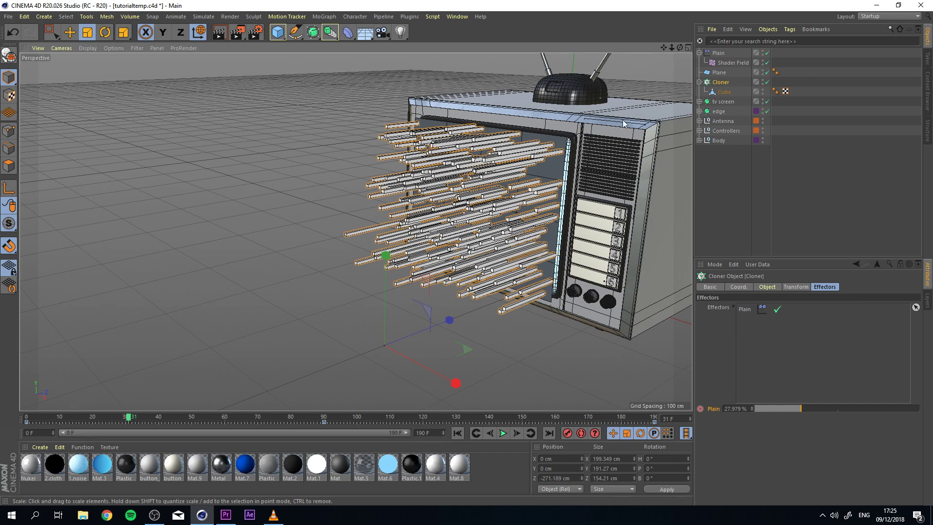
mouse_move(569, 192)
middle_mouse_down("alt")
mouse_move(594, 222)
mouse_move(578, 207)
middle_mouse_up("alt")
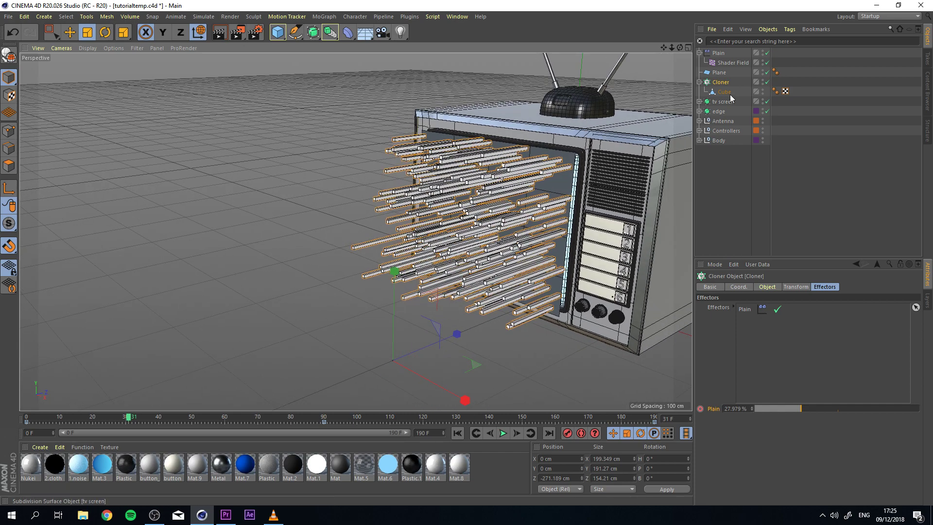
Keyframe the Cloner's clone count at 0 on frame 0
left_click(767, 287)
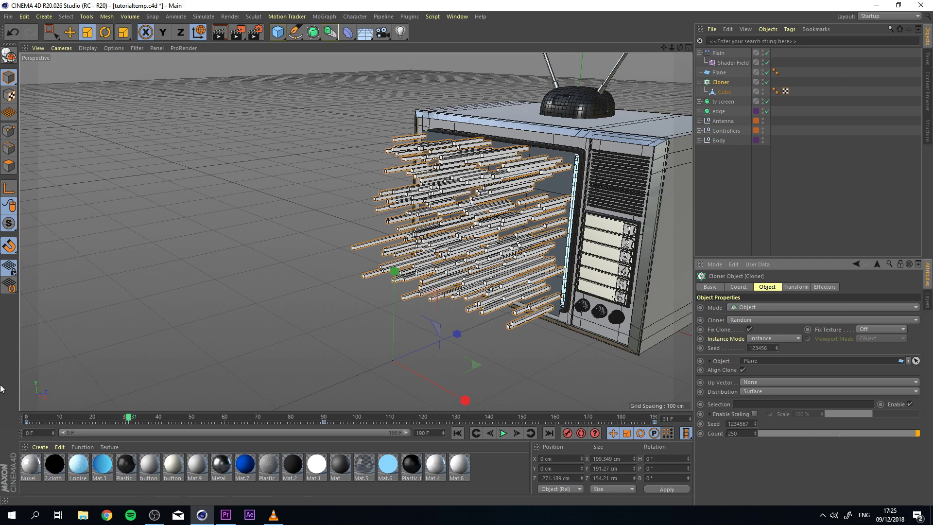
left_click(26, 417)
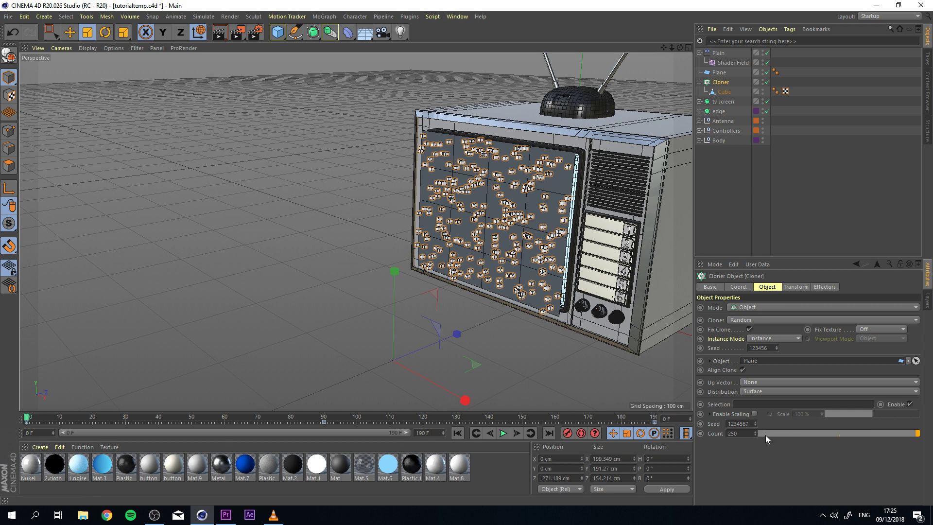
left_click(738, 434)
key("Return")
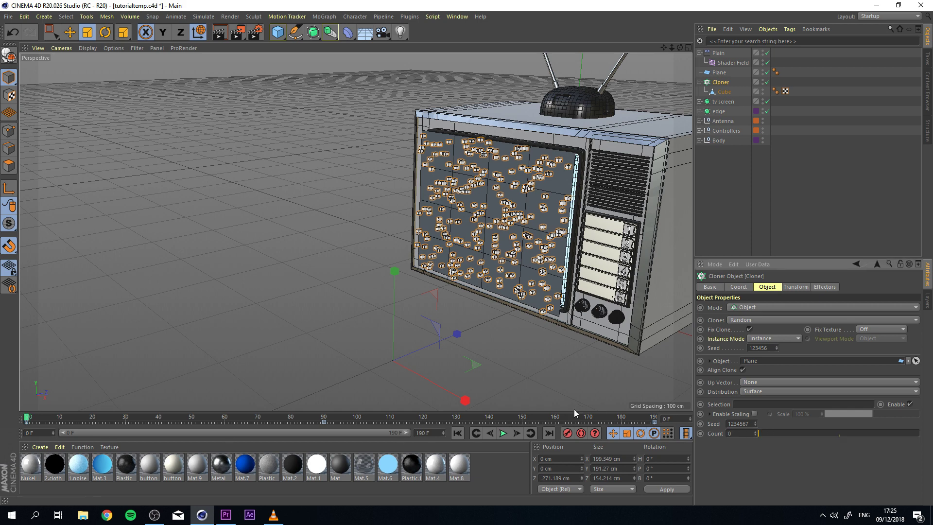
Keyframe the Cloner's clone count at 250 on frame 90
left_click(323, 417)
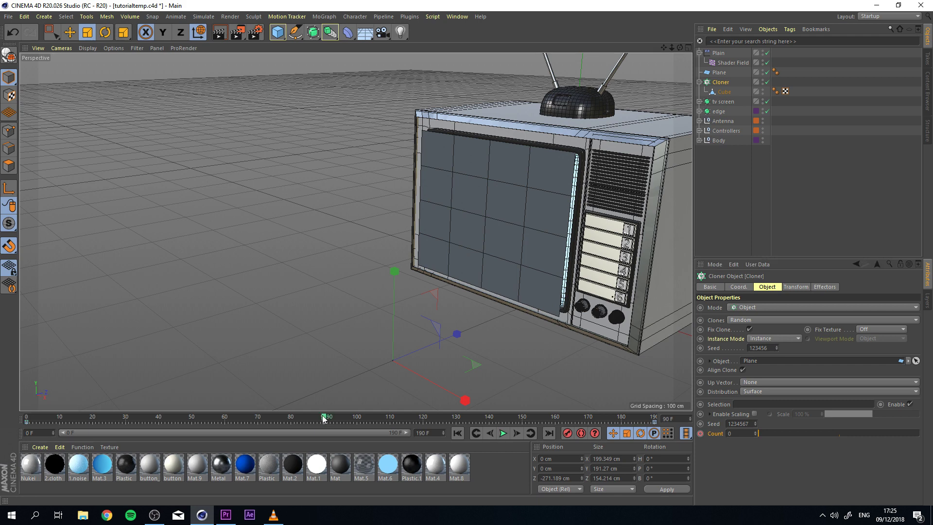
left_click(742, 432)
type("25")
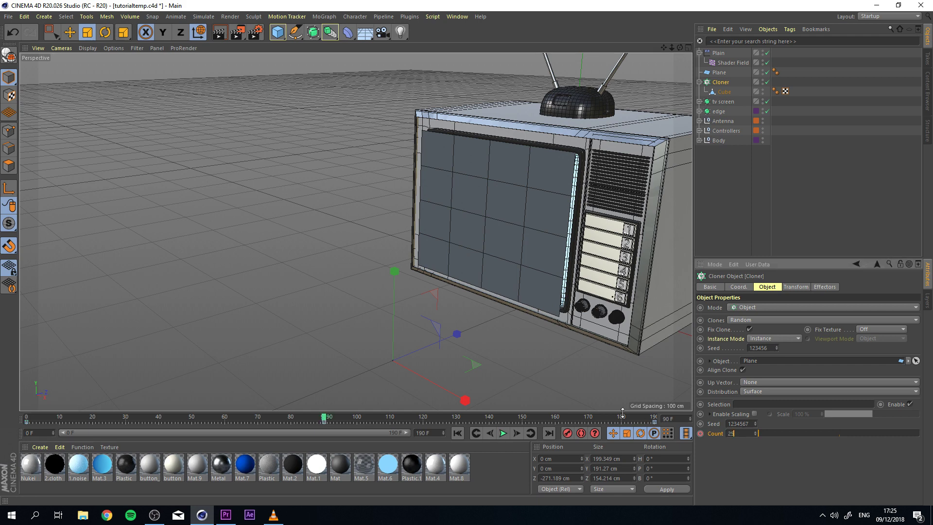
type("0")
key("Return")
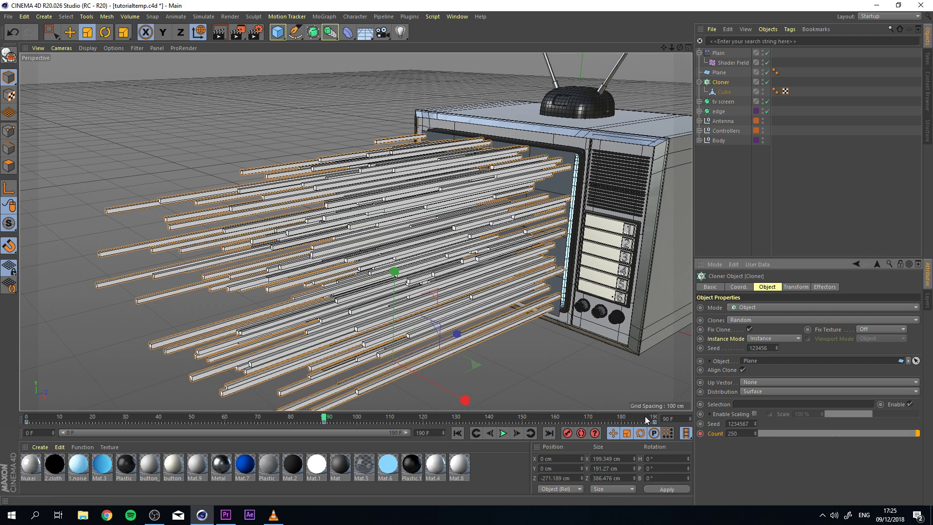
Keyframe the Cloner's clone count at 0 on frame 190
left_click(653, 417)
left_click(739, 433)
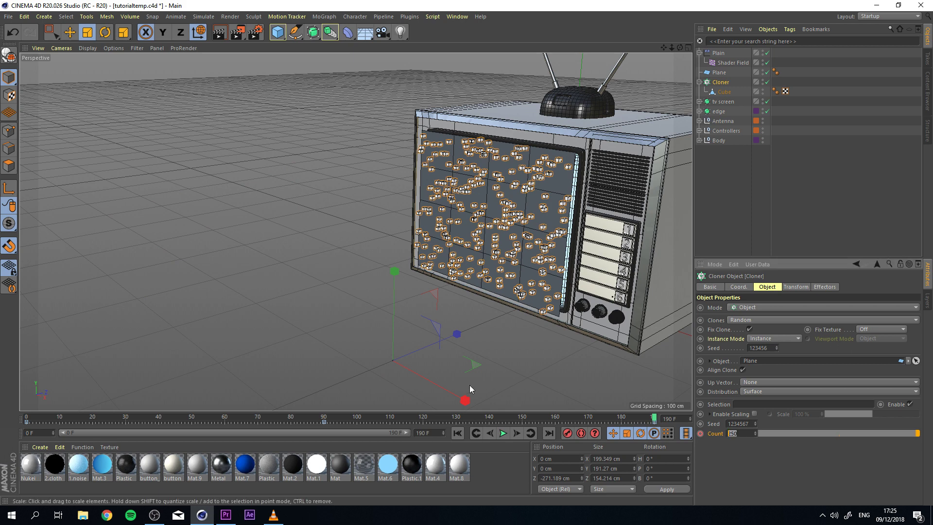
left_click(700, 436)
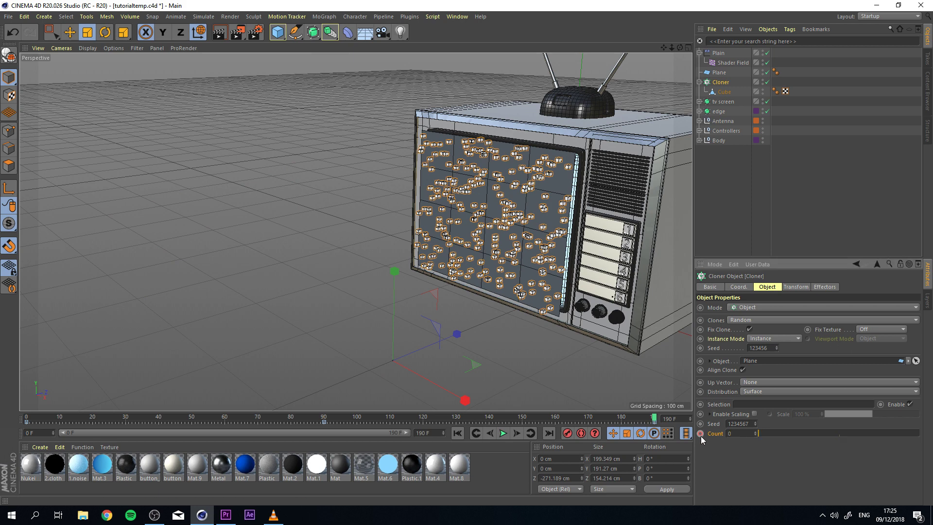
Play the cube animation from the first frame twice to review the clone count and stretch, stopping at about frame 46
left_click(459, 433)
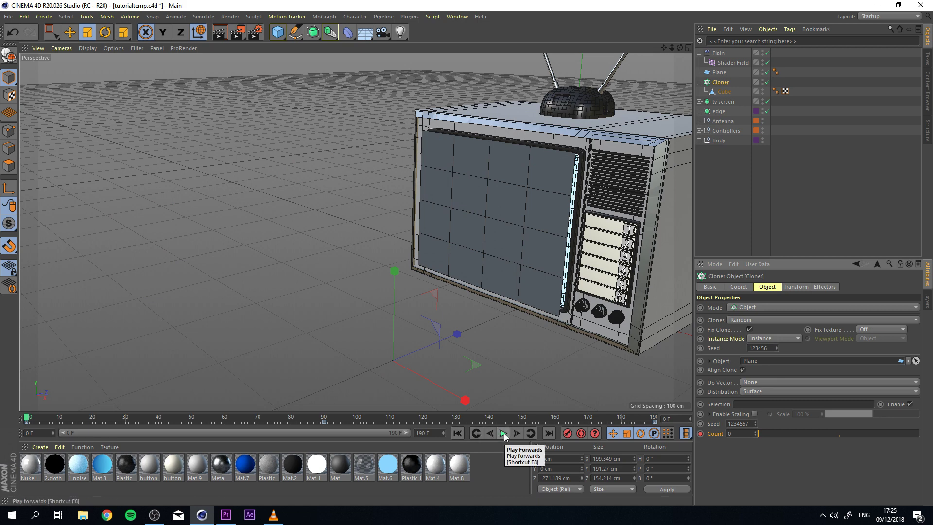
left_click(504, 433)
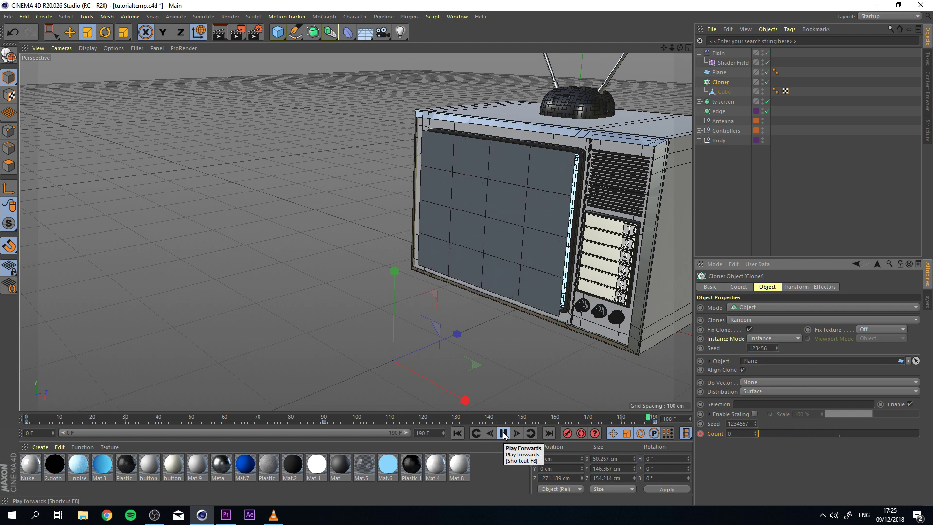
left_click(504, 433)
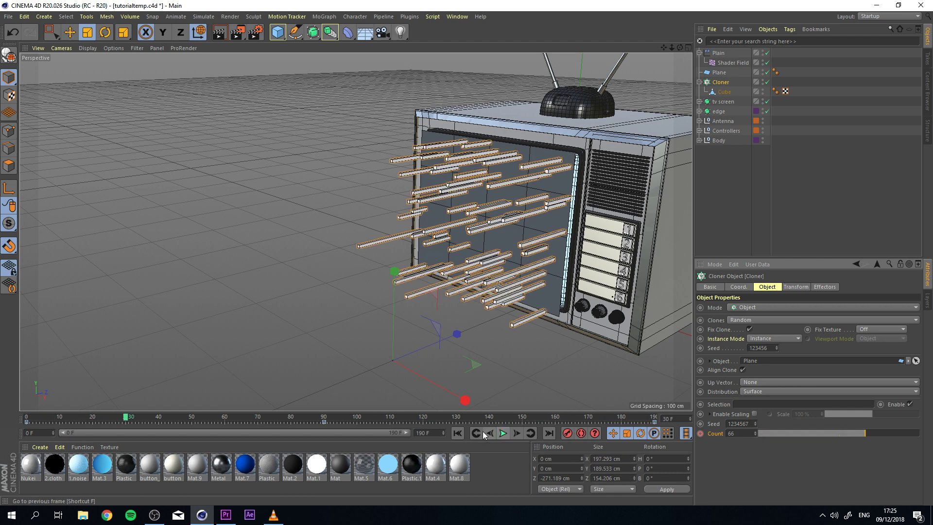
left_click(458, 433)
left_click(503, 434)
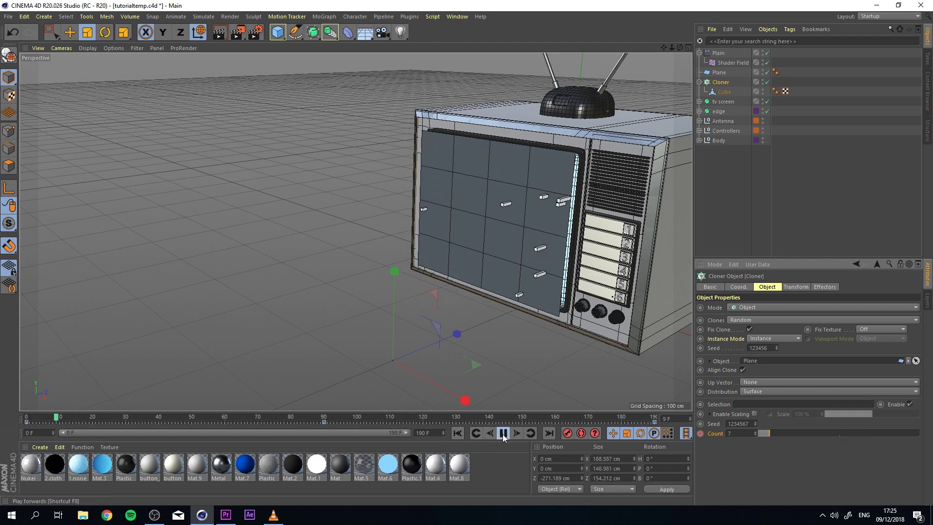
left_click(503, 434)
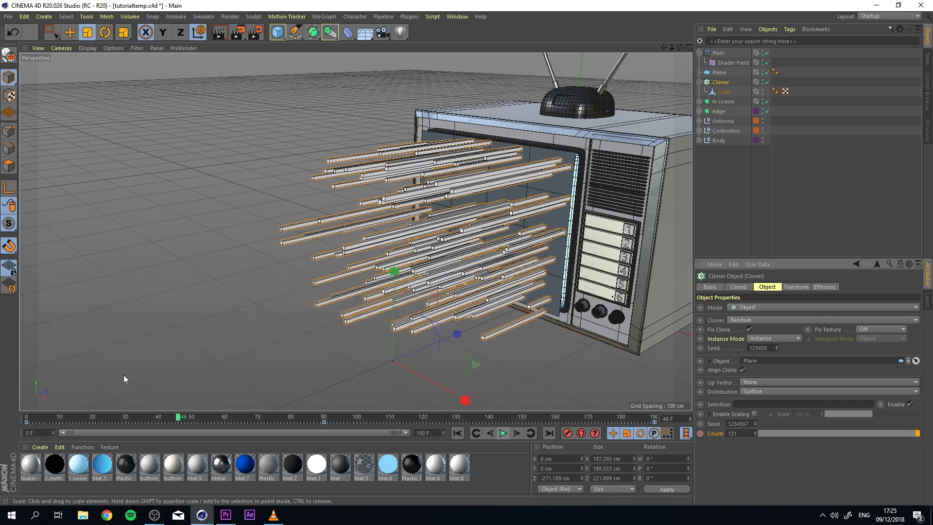
Keyframe the Cloner's clone count at 250 on frame 10
left_click(61, 418)
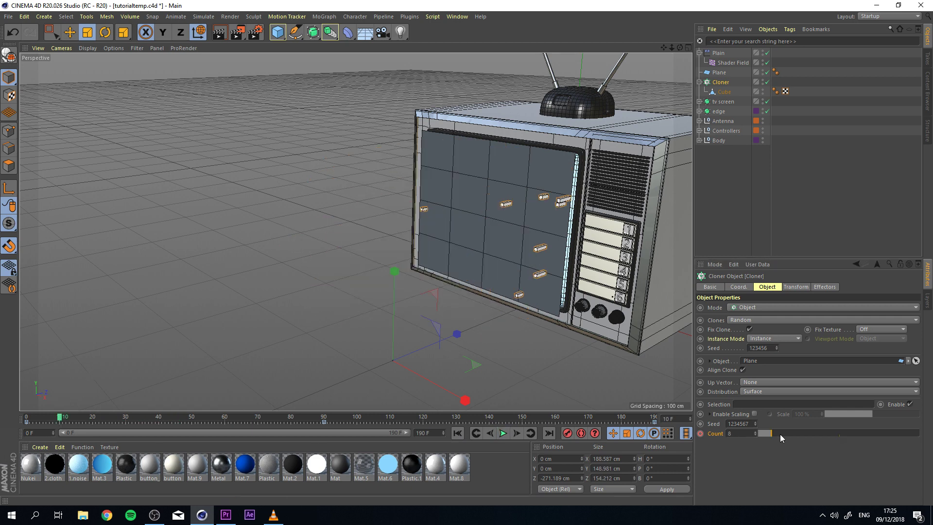
left_click(919, 433)
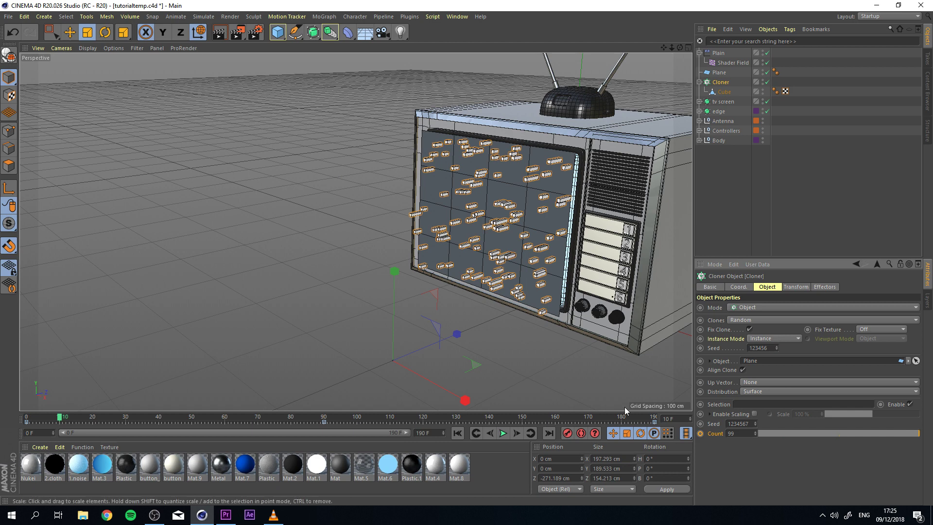
type("250")
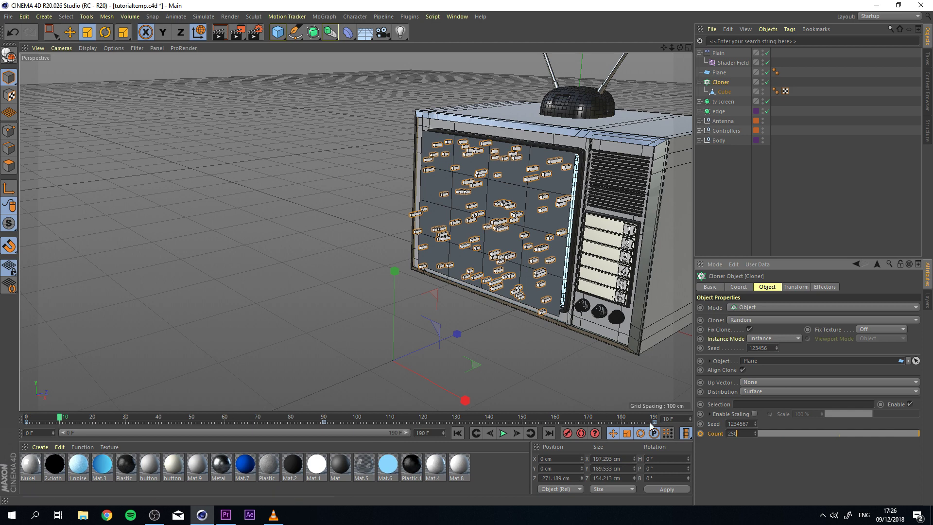
key("Return")
left_click(701, 434)
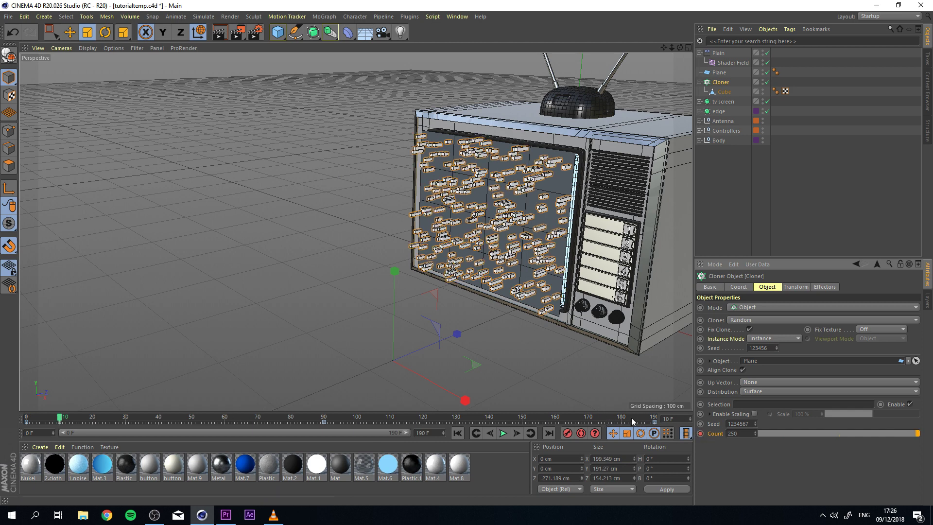
Keyframe the Cloner's clone count at 250 on frame 180 and scrub back through the animation to frame 129
left_click(622, 418)
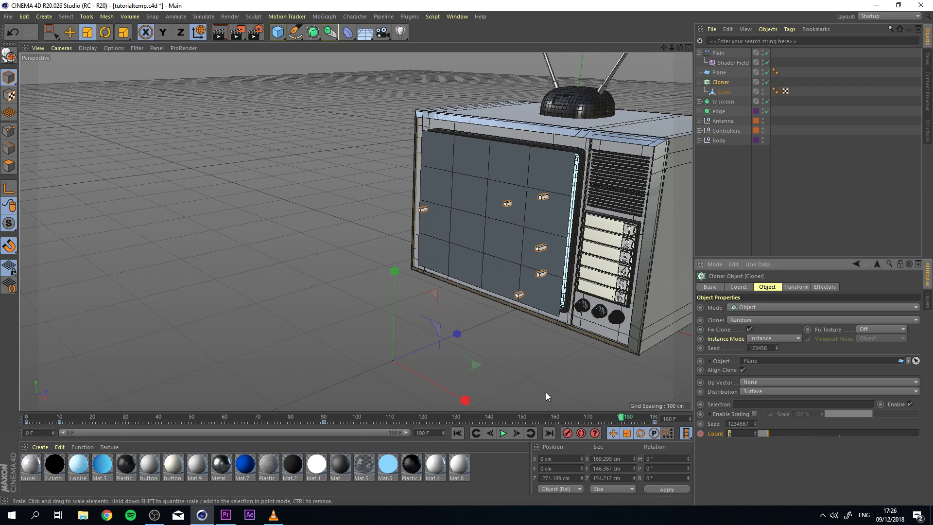
type("250")
key("Return")
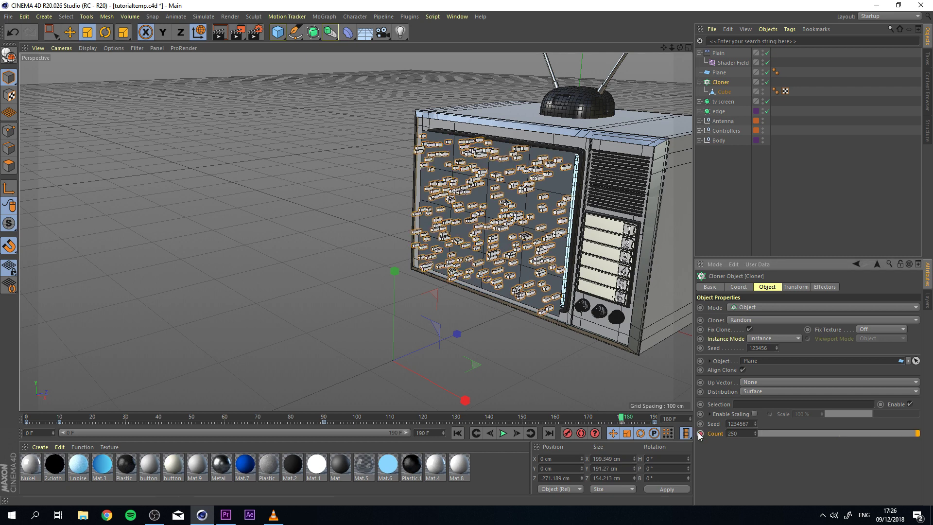
left_click_drag(647, 418, 452, 421)
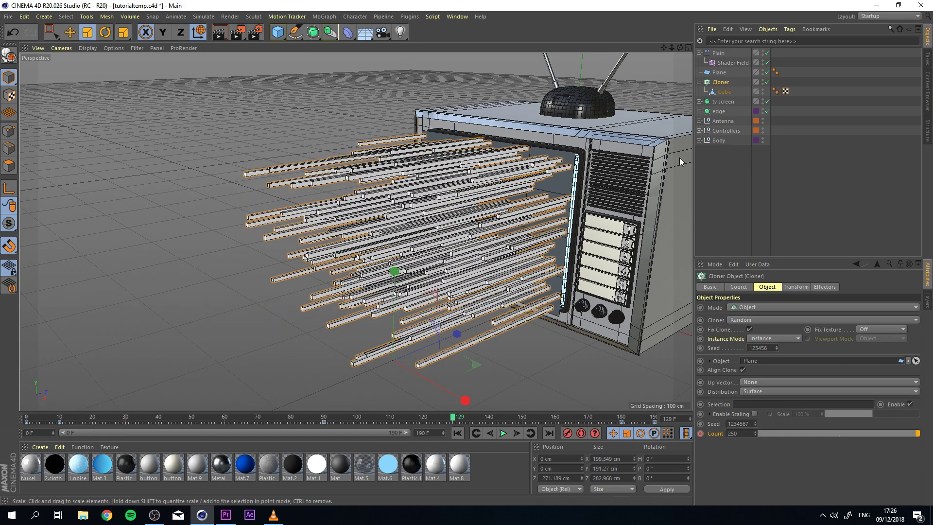
Hide the Plane that carries the cube clones in front of the TV screen
left_click(718, 73)
left_click(762, 72)
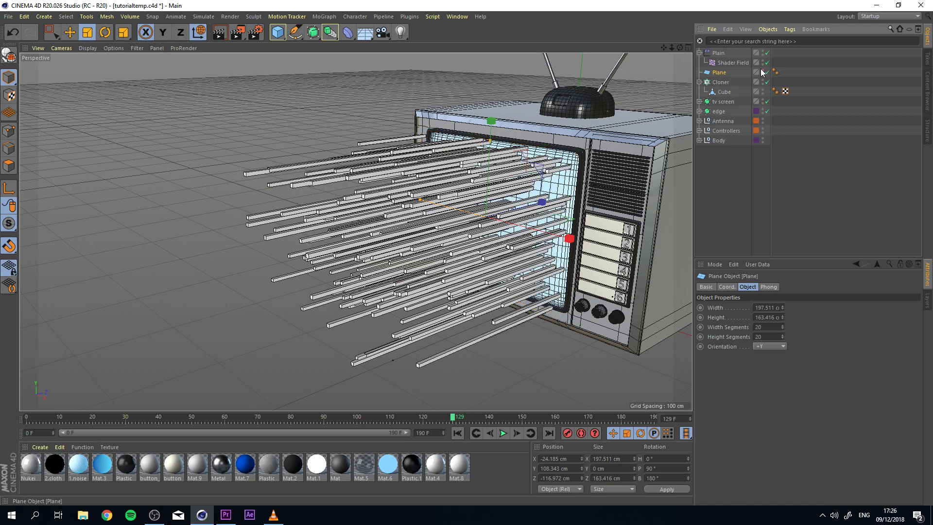
left_click(295, 91)
Move the Plane back against the TV screen, to about -103.3 cm in Z
left_click_drag(412, 106, 369, 102, "alt")
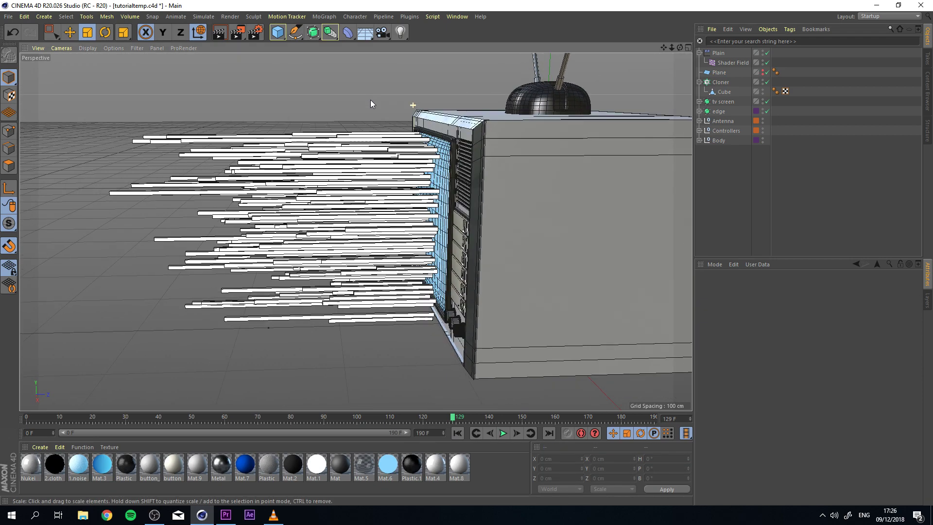
right_click_drag(369, 103, 390, 115, "alt")
mouse_move(390, 115)
left_mouse_down("alt")
mouse_move(379, 112)
mouse_move(388, 111)
left_mouse_up("alt")
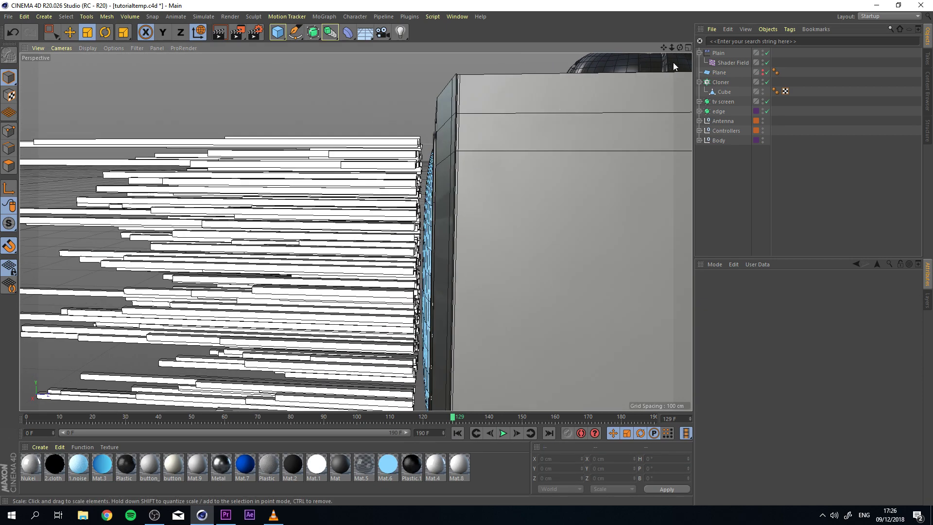
left_click(721, 72)
key("e")
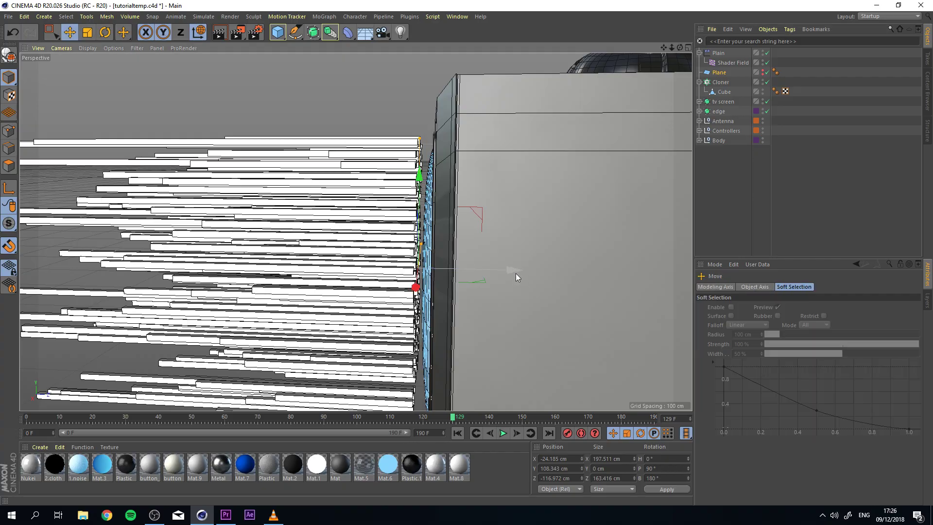
left_click_drag(516, 274, 420, 190)
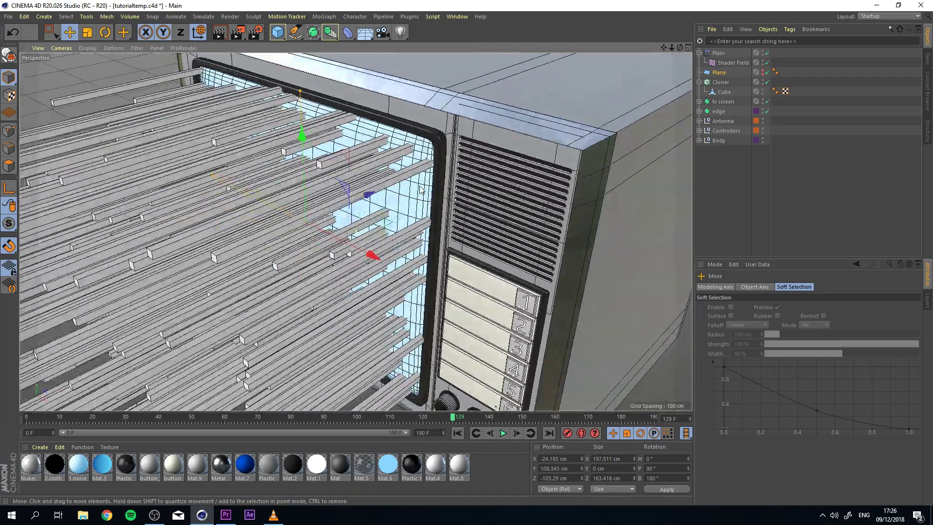
Scale the Plane down to about 184 cm wide and 153 cm high so the clones stay within the TV screen
middle_click_drag(420, 189, 525, 194, "alt")
left_click_drag(420, 170, 440, 182, "alt")
key("ctrl+shift+z")
key("ctrl+z")
key("t")
left_click_drag(478, 182, 566, 181, "alt")
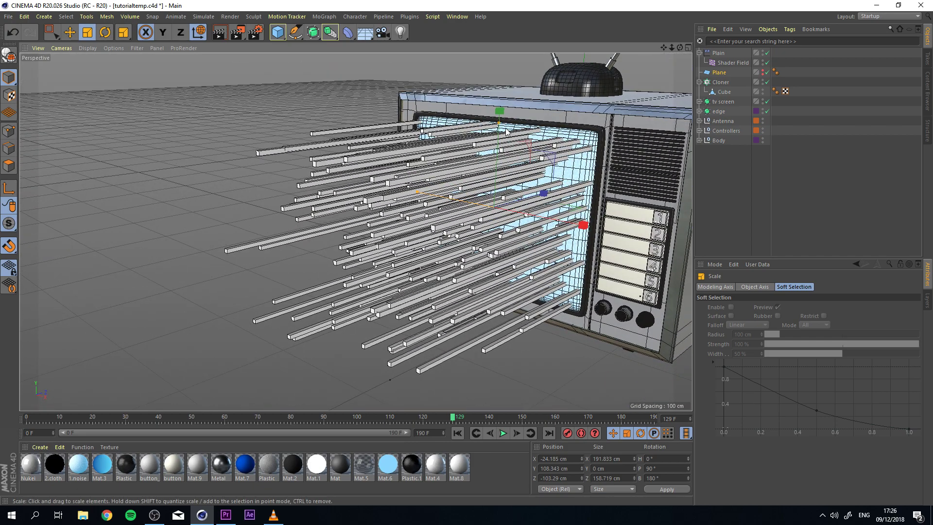
left_click_drag(498, 124, 501, 128)
left_click_drag(334, 312, 538, 234, "alt")
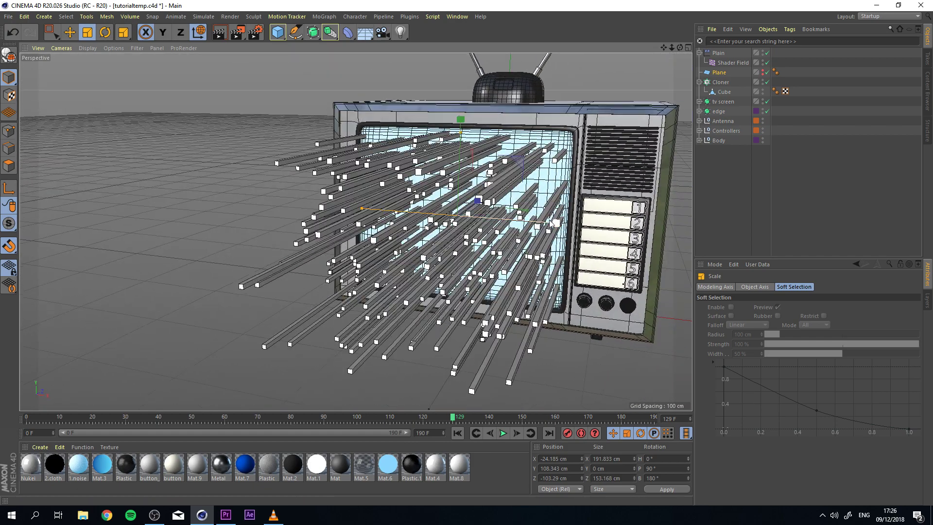
mouse_move(367, 210)
left_mouse_down()
mouse_move(522, 151)
mouse_move(292, 89)
mouse_move(321, 100)
left_mouse_up()
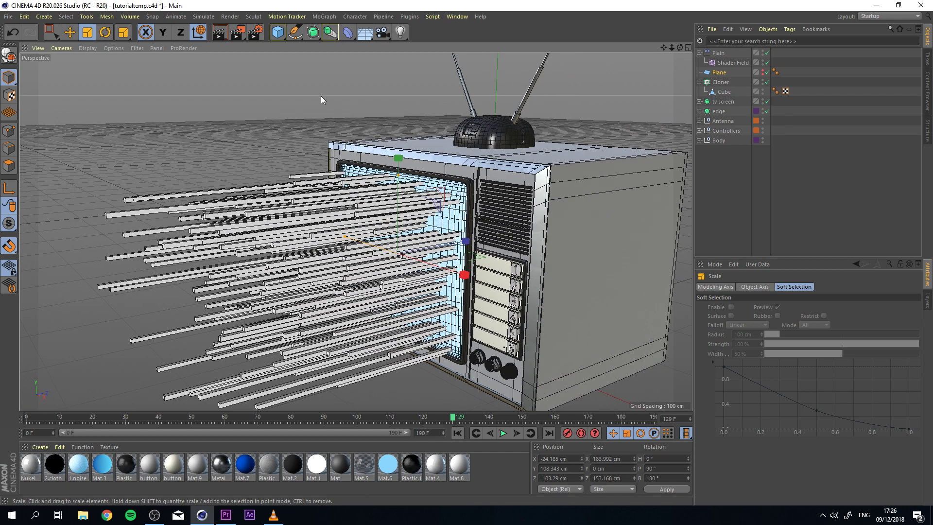
Preview-render the current view to check how the stretched cubes look
left_click(220, 32)
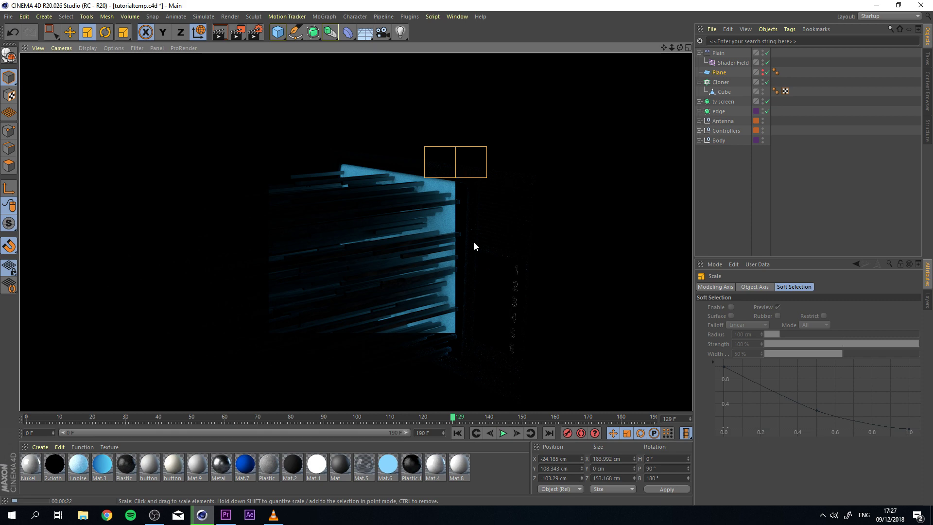
left_click(523, 207)
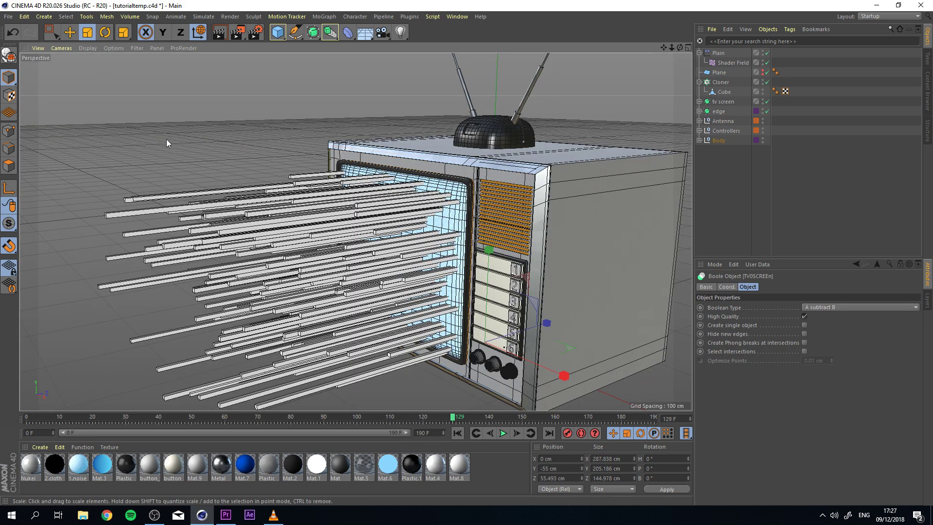
Examine the 1.noise material's colour and luminance channels, its noise shader properties and its animated preview setting
left_click(720, 82)
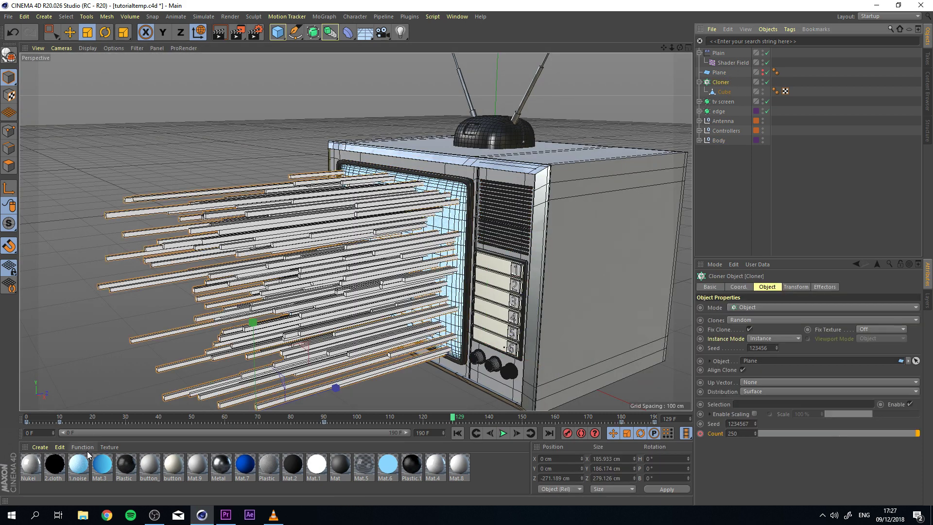
double_click(79, 463)
left_click_drag(284, 73, 459, 142)
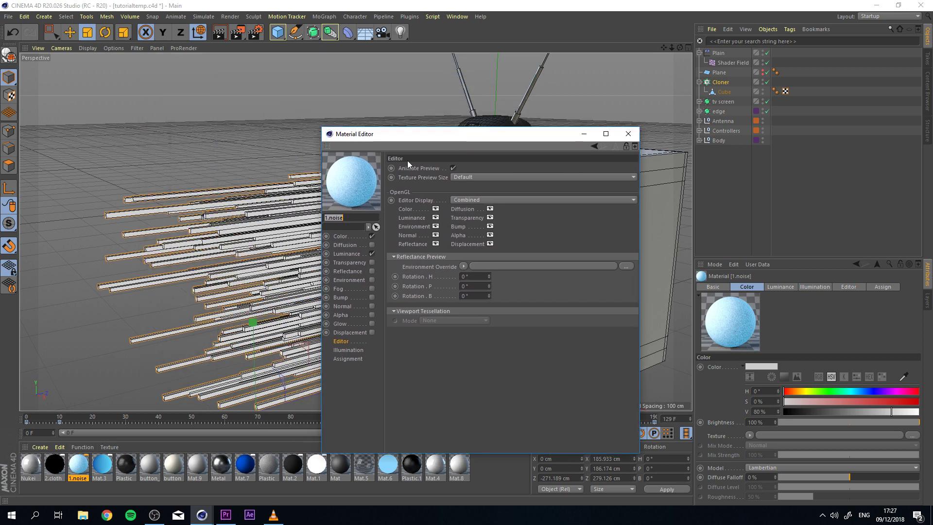
left_click(342, 236)
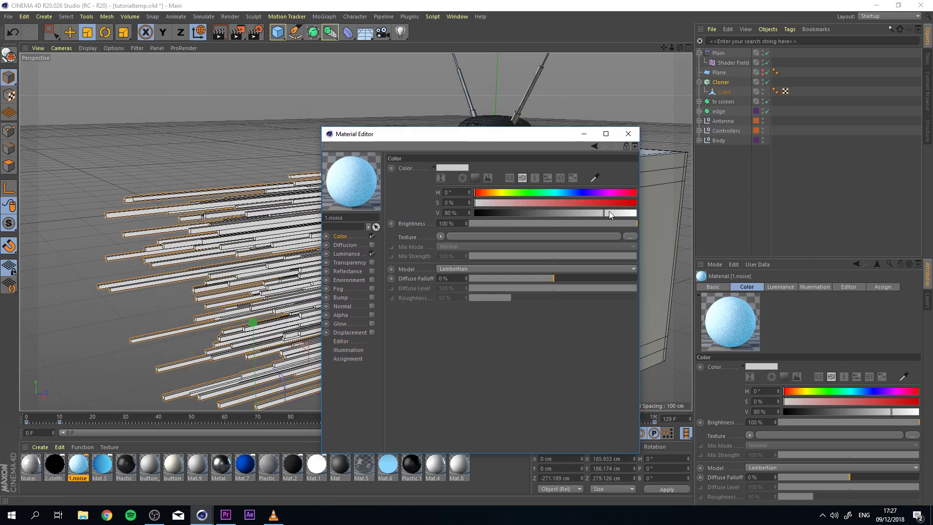
left_click(372, 237)
left_click(372, 236)
left_click(346, 254)
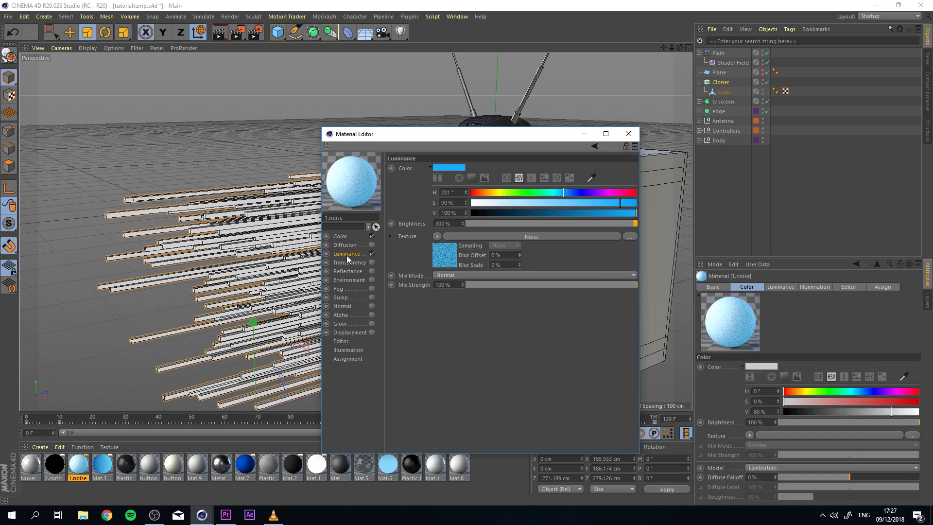
left_click(451, 259)
left_click_drag(468, 133, 524, 97)
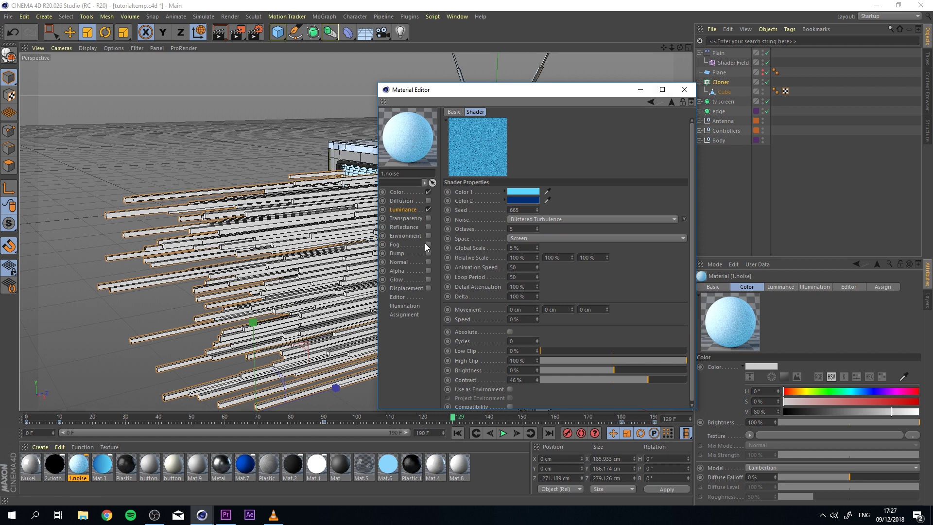
left_click(406, 298)
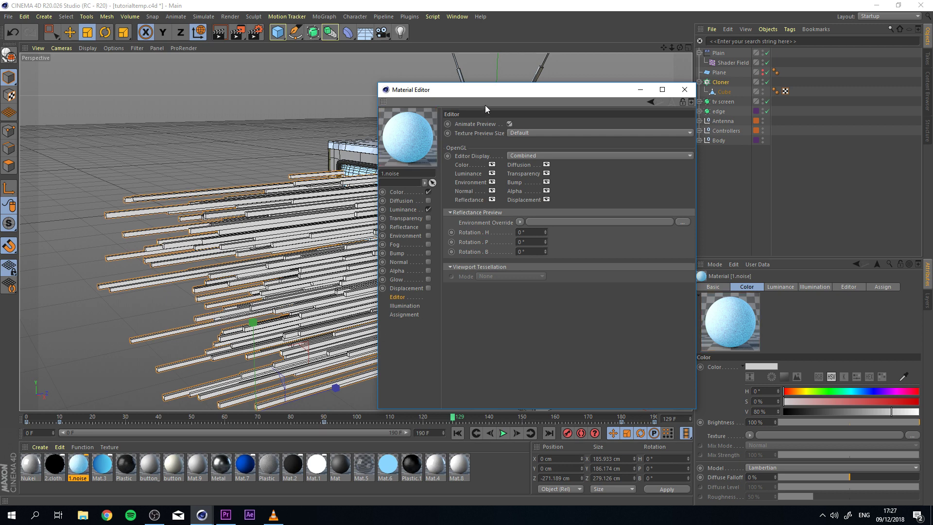
left_click_drag(592, 92, 636, 104)
left_click(729, 101)
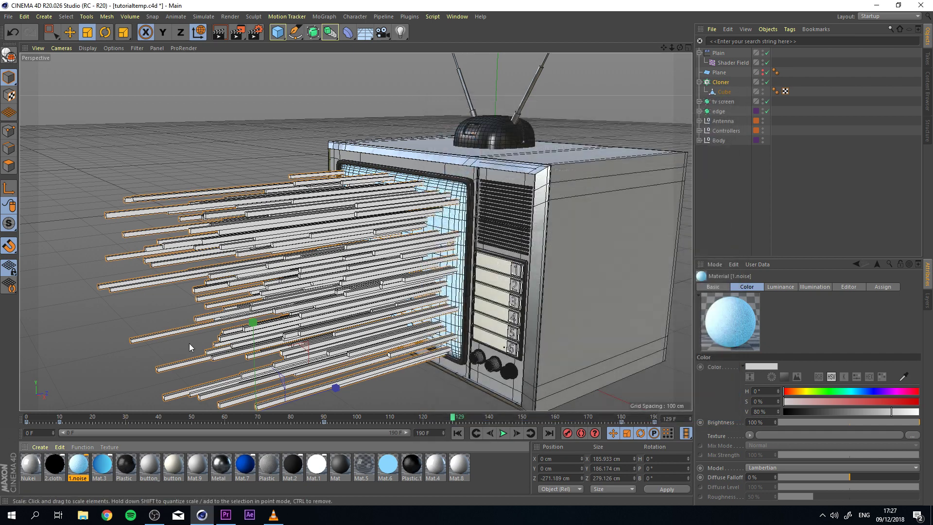
Apply the 1.noise material to the Cloner
left_click_drag(735, 92, 725, 82)
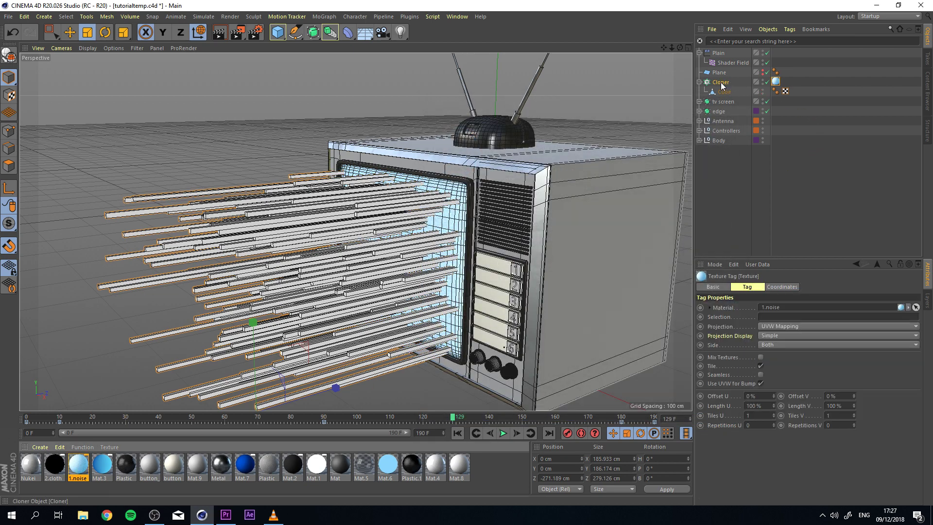
left_click(194, 106)
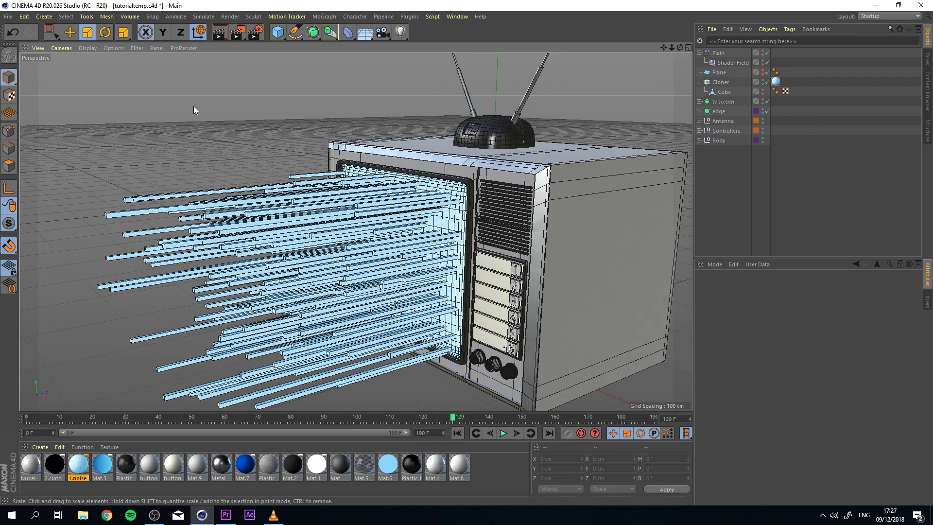
Set the Physical renderer's sampling quality to Low
left_click(249, 28)
left_click(281, 120)
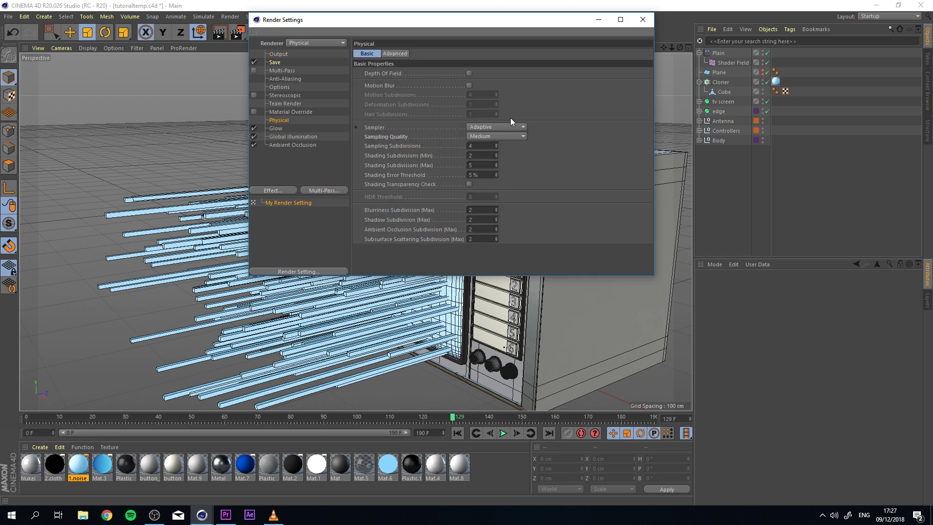
left_click(509, 137)
left_click(500, 160)
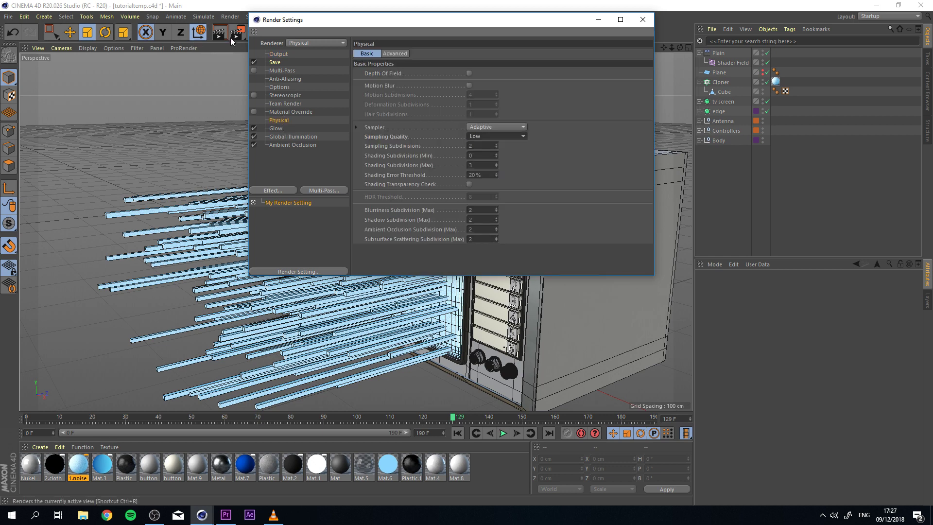
Test-render the animation in the Picture Viewer and inspect frame 100 at 100% zoom before stopping the render
key("shift+r")
left_click(447, 292)
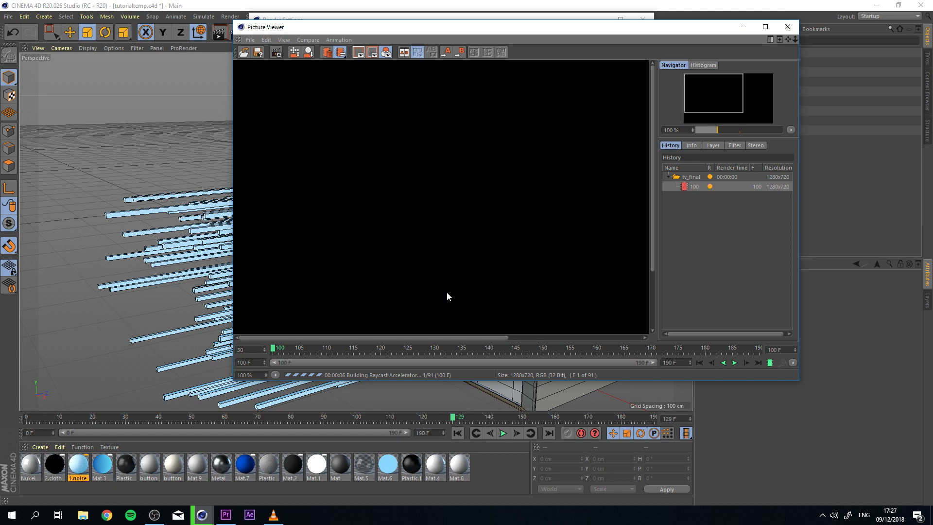
scroll(470, 289, "down", 2)
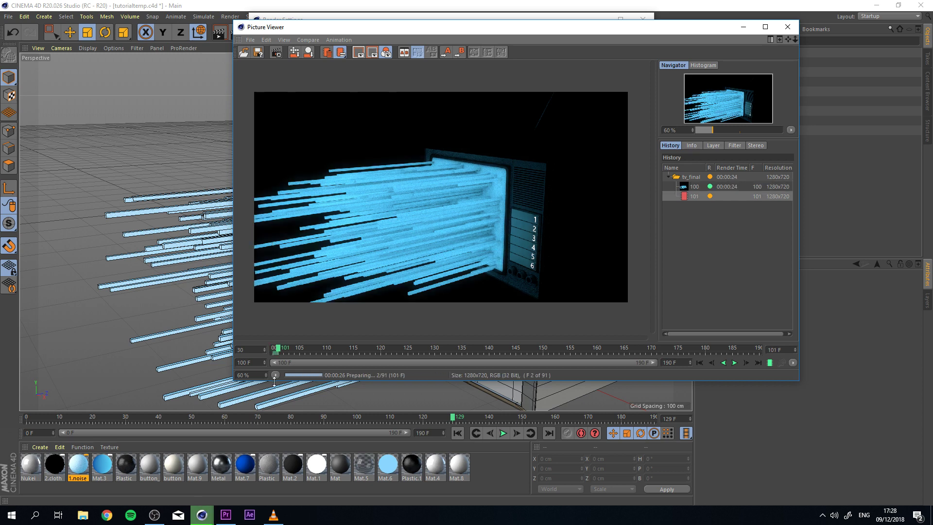
left_click_drag(231, 371, 188, 367)
type("100")
key("Return")
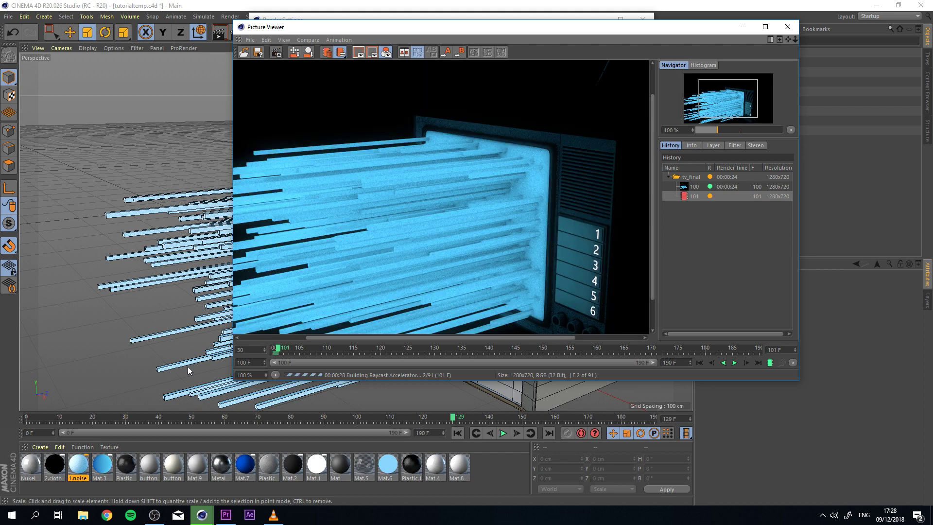
left_click(786, 29)
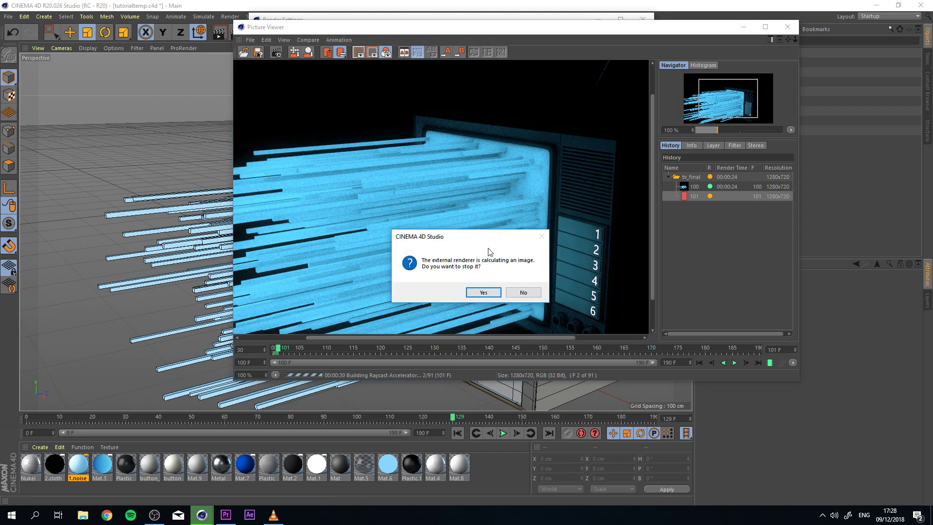
left_click(483, 292)
left_click(788, 27)
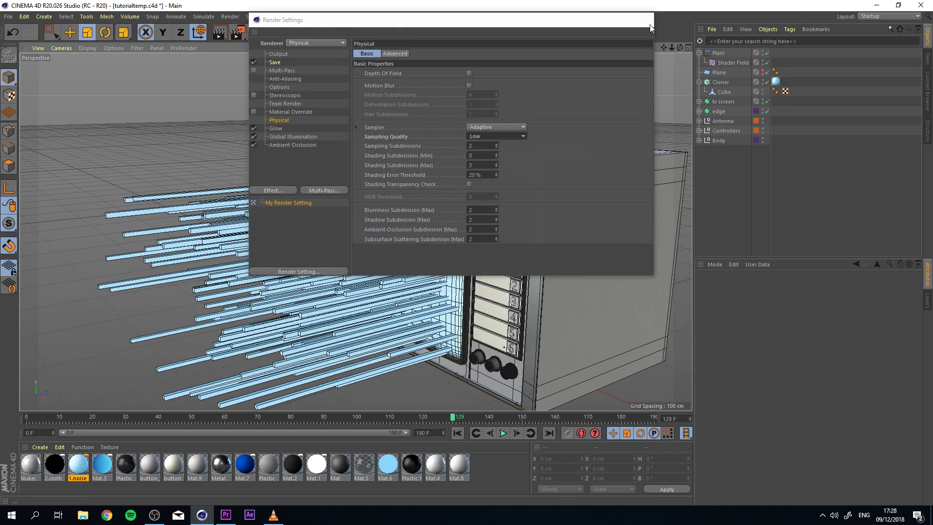
left_click(643, 19)
left_click(255, 32)
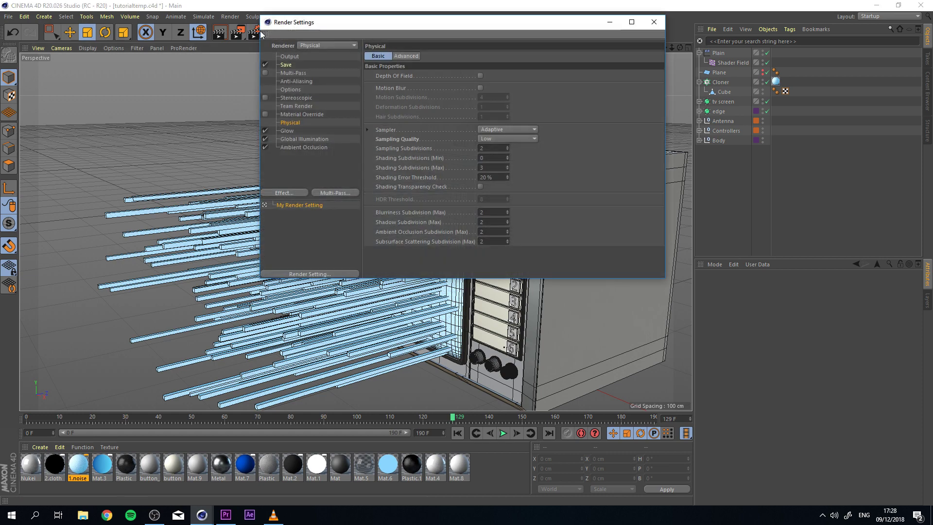
left_click(662, 21)
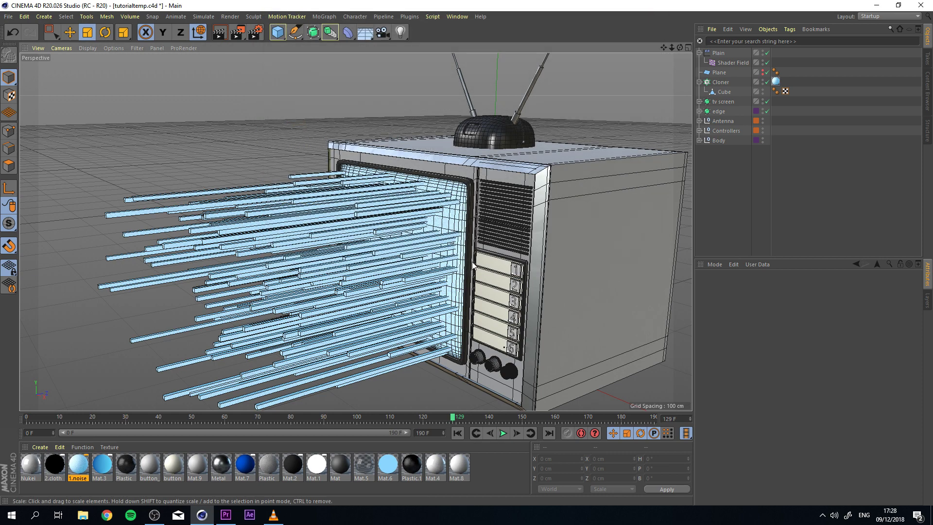
Group the Plain effector, Plane, Cloner and tv screen objects together under one null
left_click(721, 82)
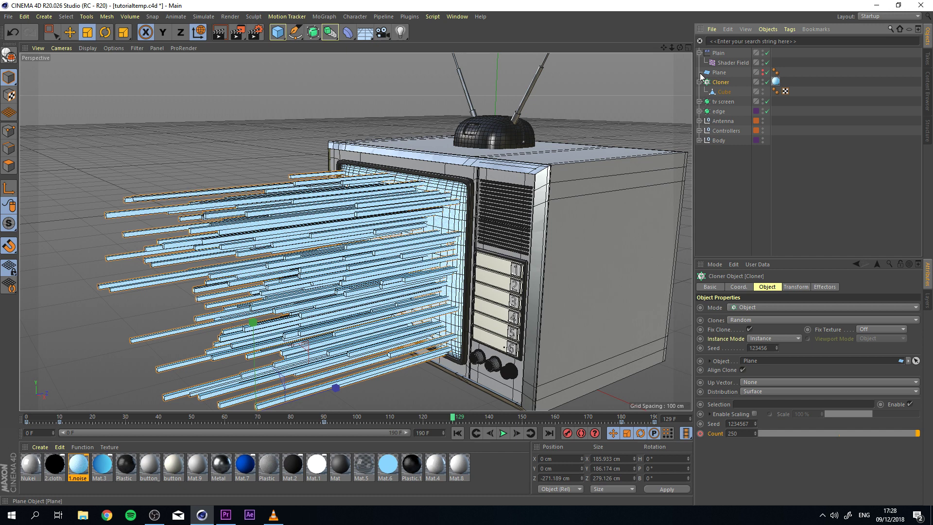
left_click(459, 188)
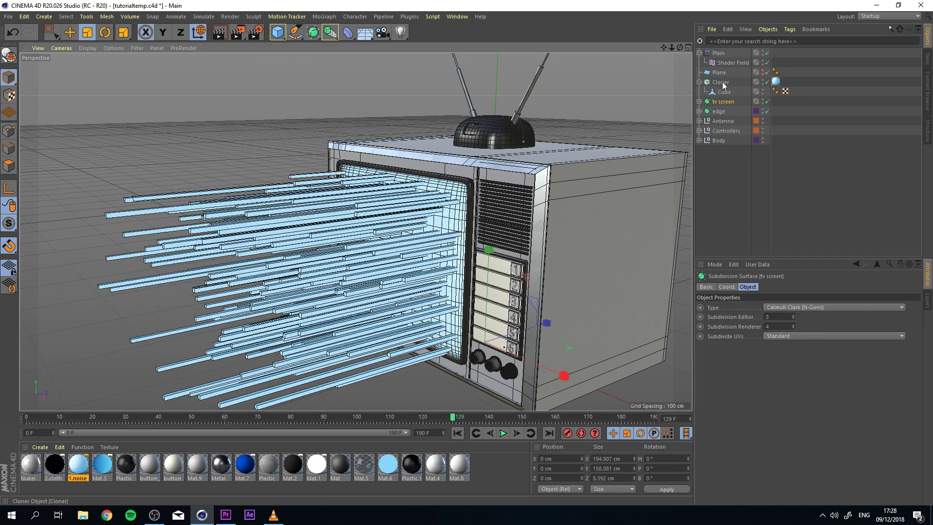
left_click(699, 82)
left_click(699, 53)
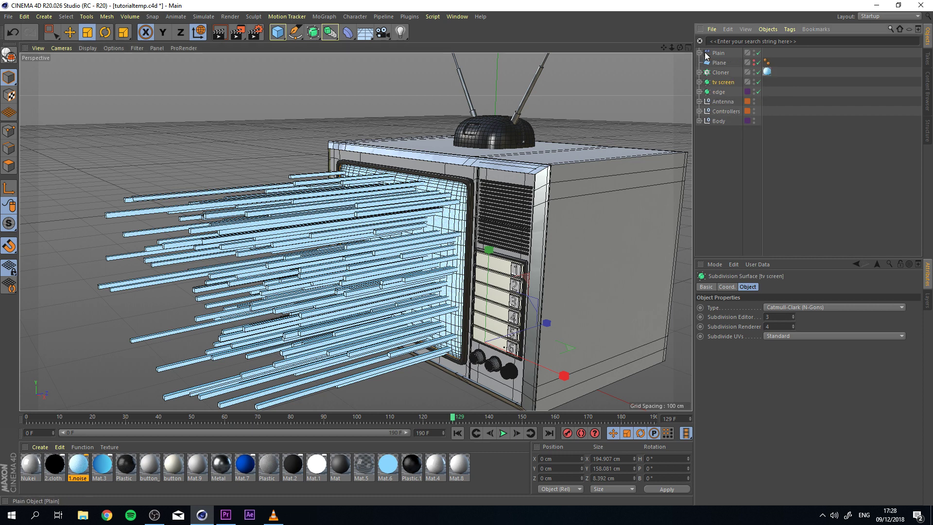
left_click(717, 53)
left_click(721, 82, "shift")
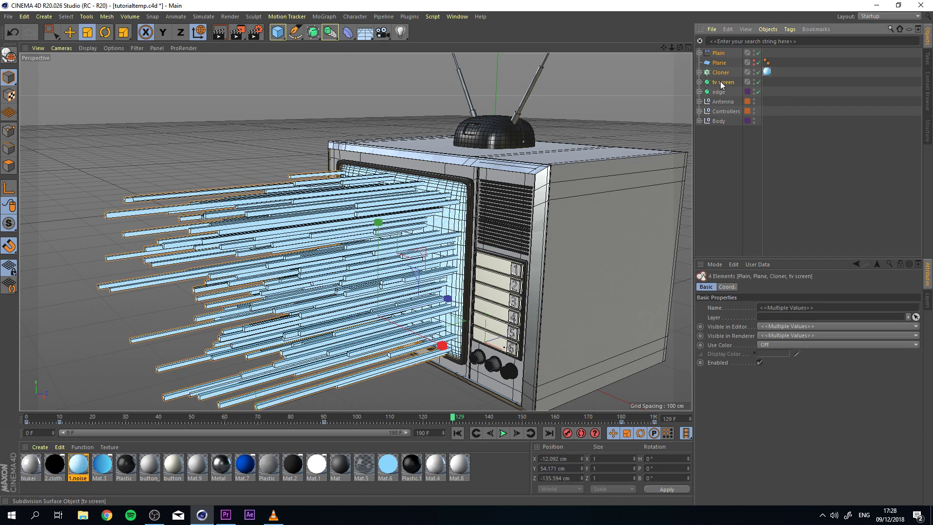
key("alt+g")
Add a Compositing tag to the new null and disable Seen by AO
right_click(719, 52)
mouse_move(767, 59)
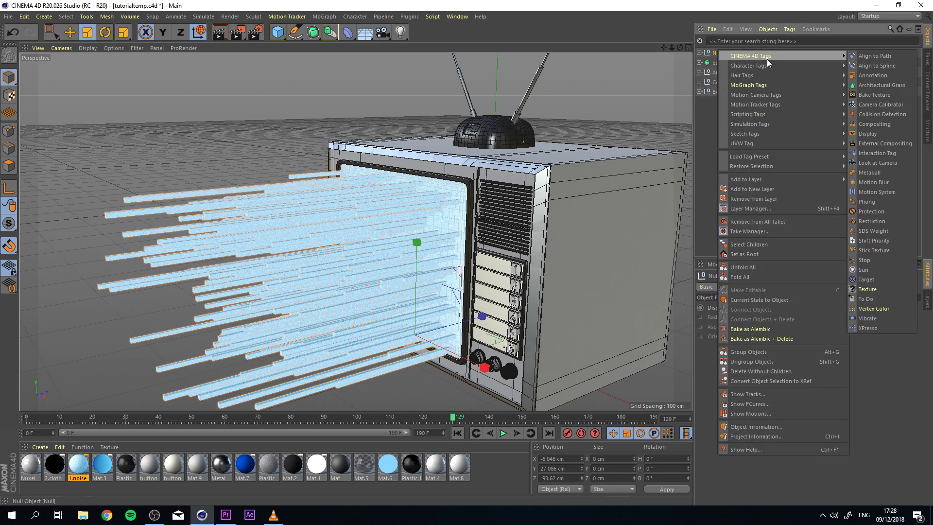
left_click(876, 125)
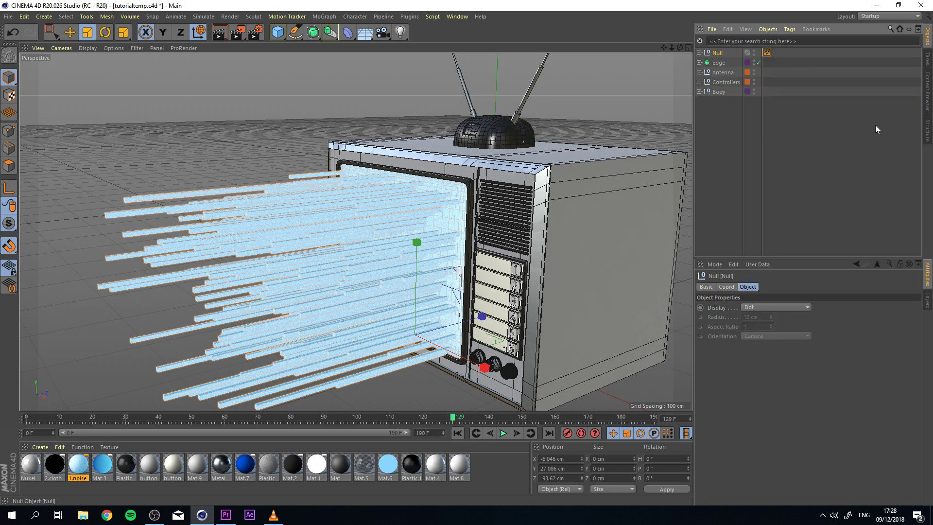
left_click(885, 363)
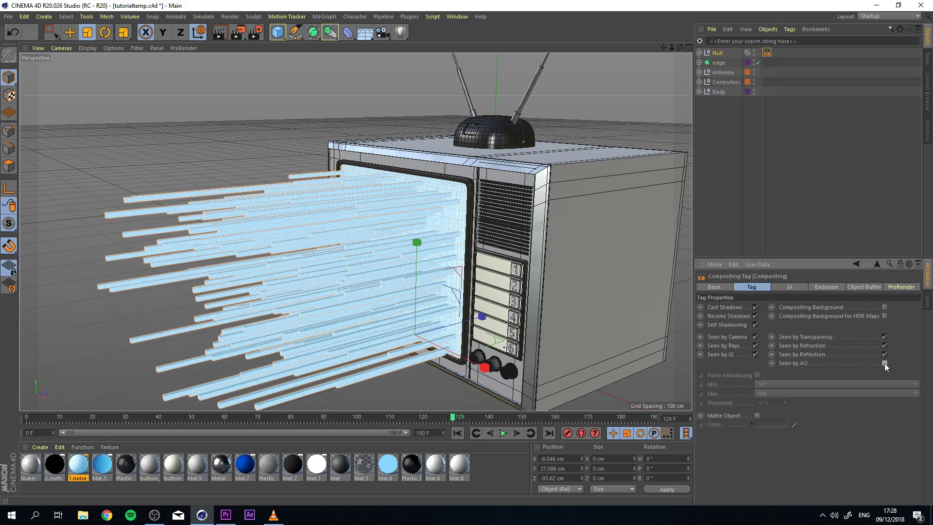
Render the animation to the Picture Viewer again, compare frame 100 with the earlier render, and stop the render
left_click(274, 112)
left_click(237, 32)
left_click(435, 294)
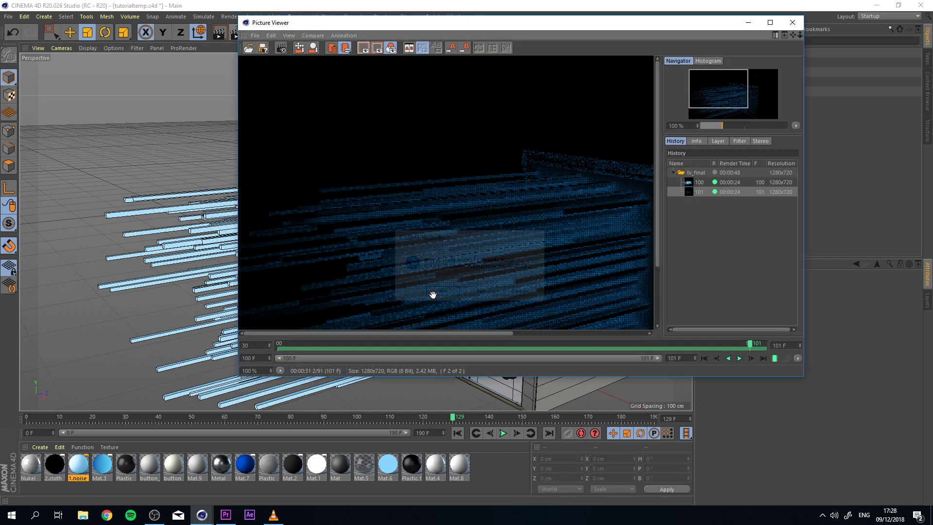
left_click(775, 192)
left_click(776, 184)
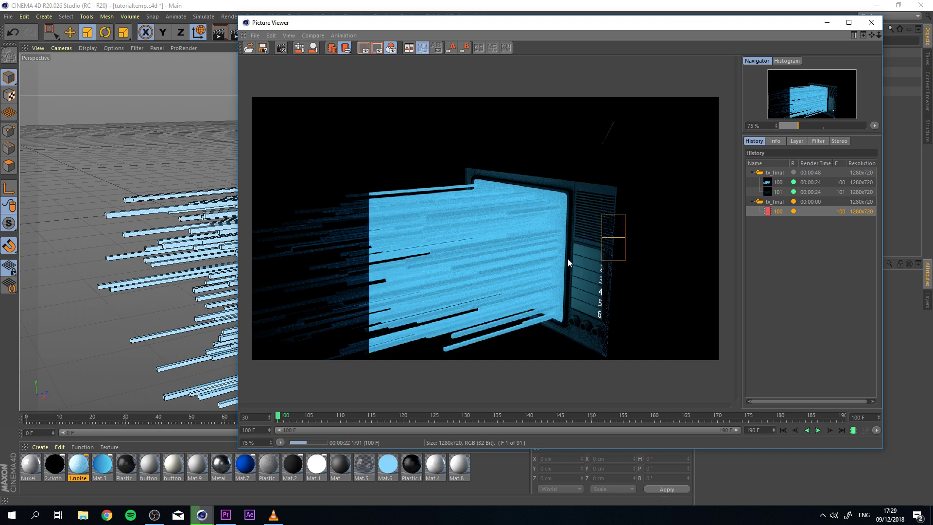
left_click(769, 183)
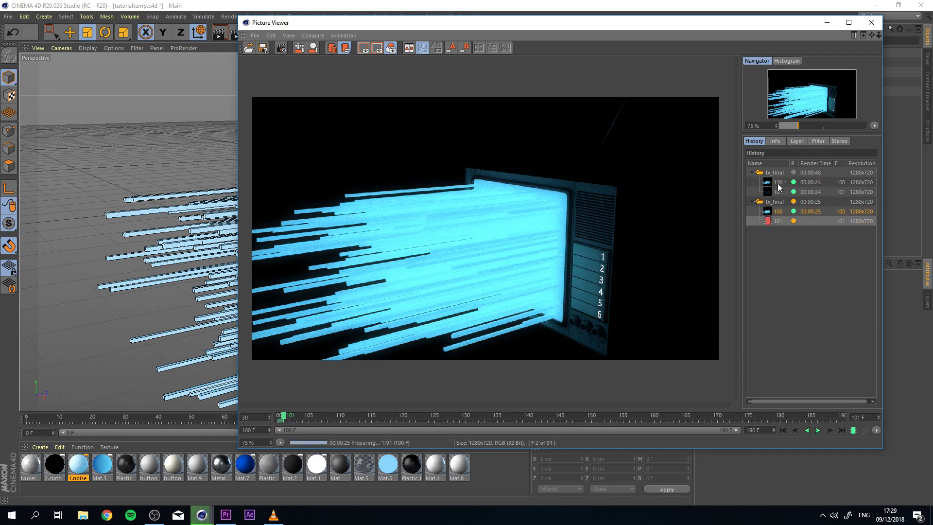
left_click(773, 184)
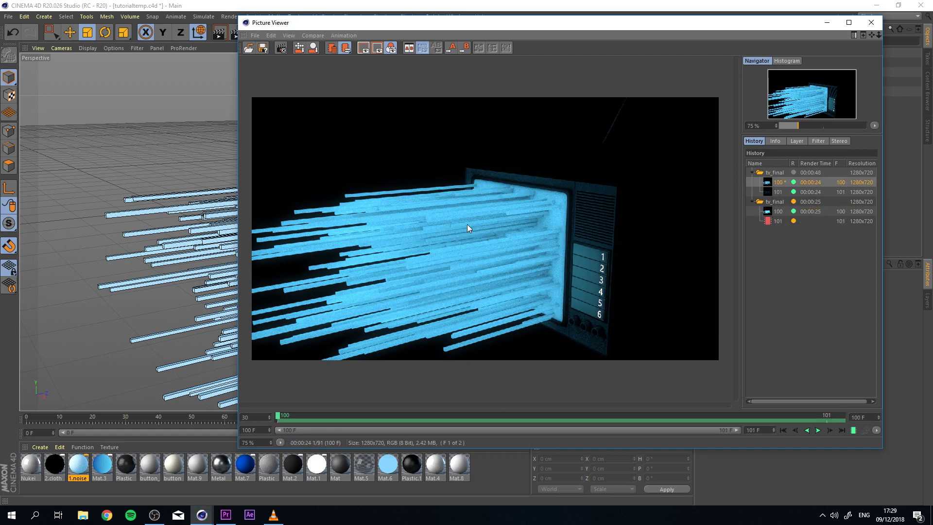
left_click(779, 213)
left_click(777, 223)
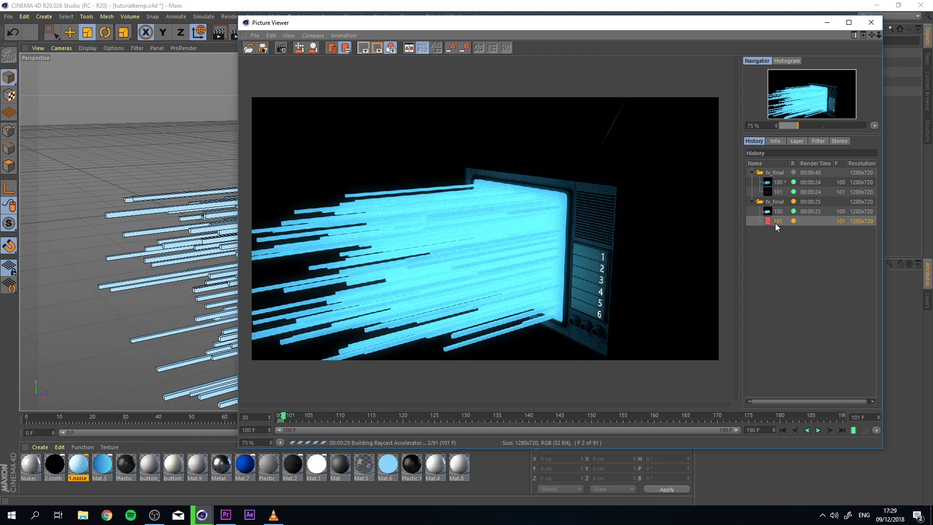
left_click(871, 23)
left_click(484, 292)
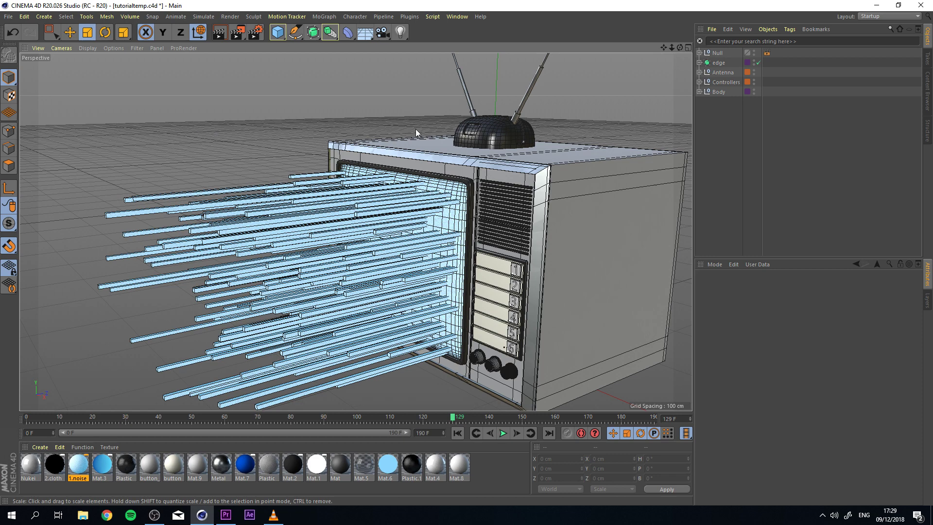
Play the glitch animation from frame 0 to preview it, and return to the start
scroll(495, 173, "down", 3)
left_click(457, 433)
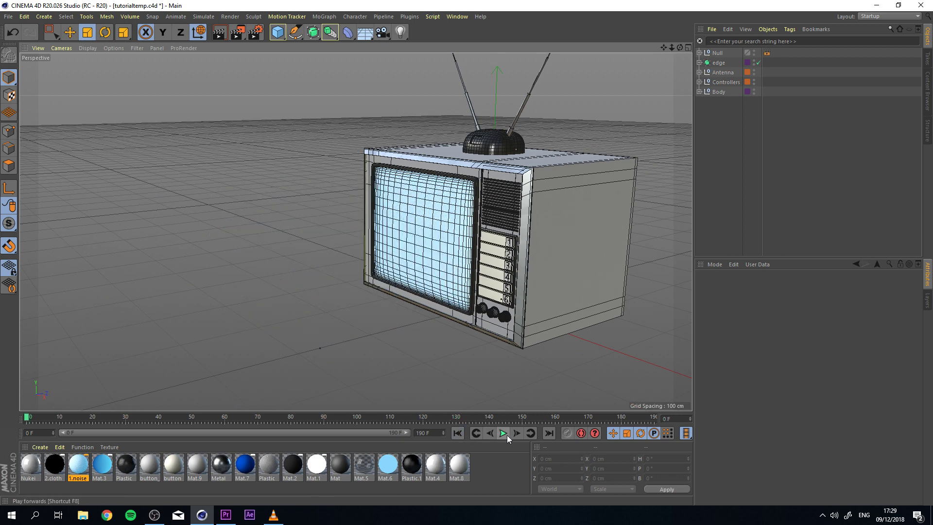
left_click(507, 434)
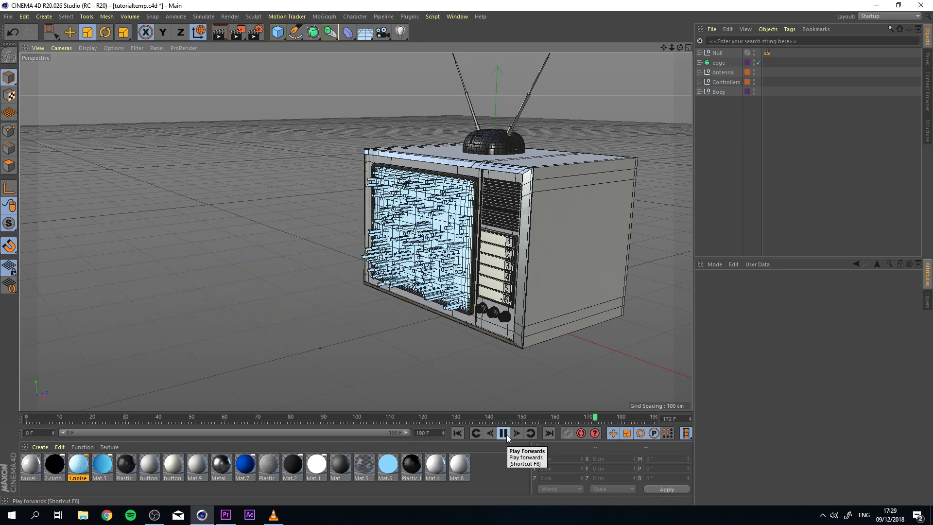
left_click(457, 433)
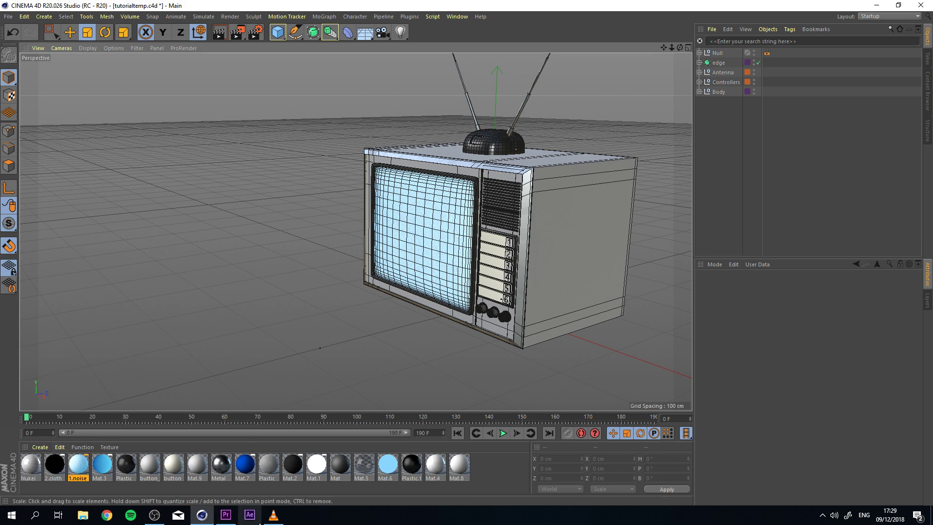
Switch to VLC media player and review the second half of GLITCH.mp4, where the screen surface stretches outward
left_click(274, 515)
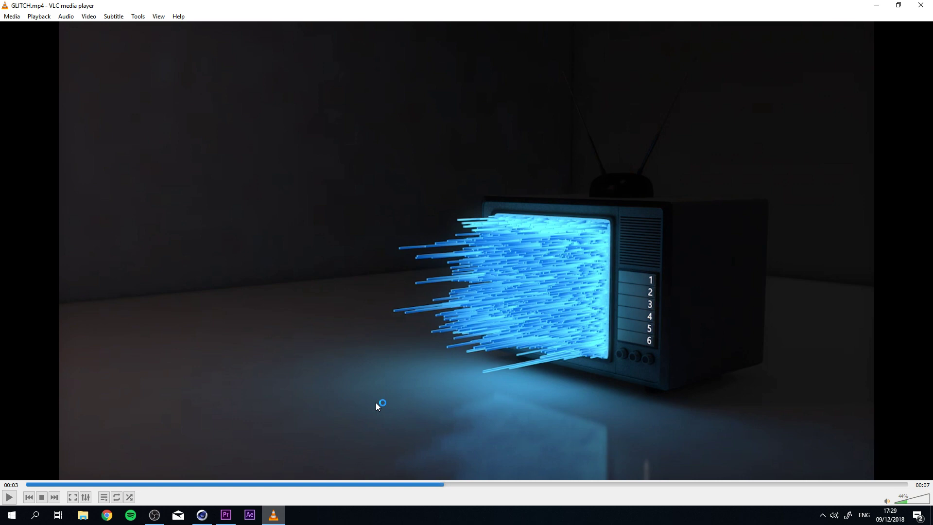
left_click(485, 483)
left_click(598, 485)
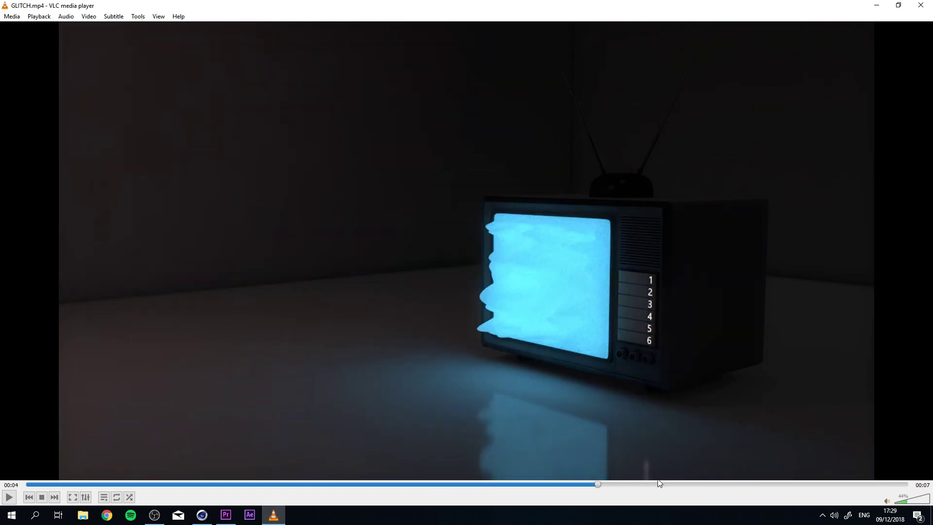
left_click(10, 497)
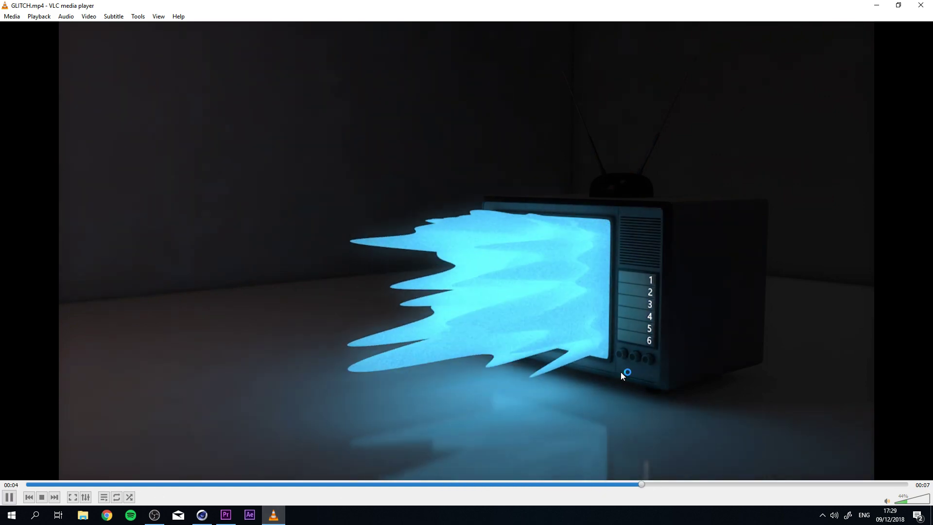
left_click_drag(626, 485, 568, 486)
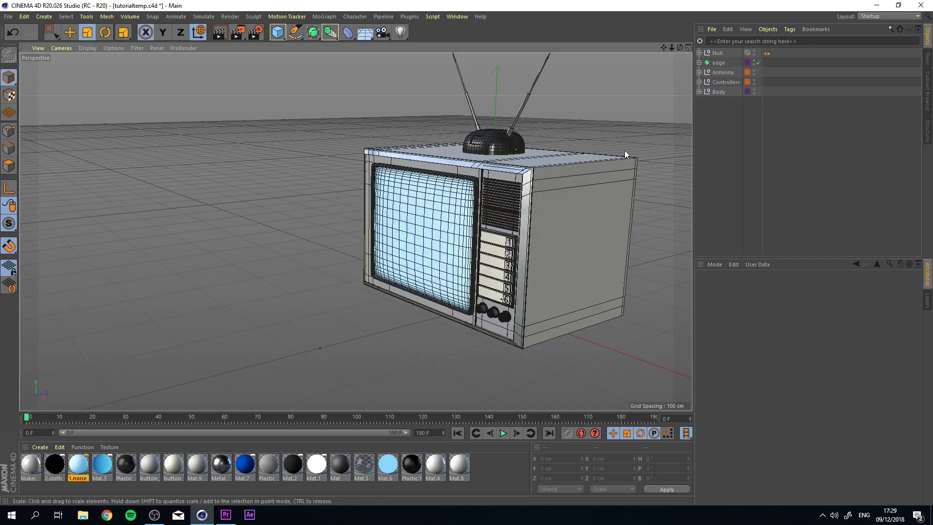
Locate the Displacer among the deformers without adding it, and scrub the animation to frame 152
left_click(348, 33)
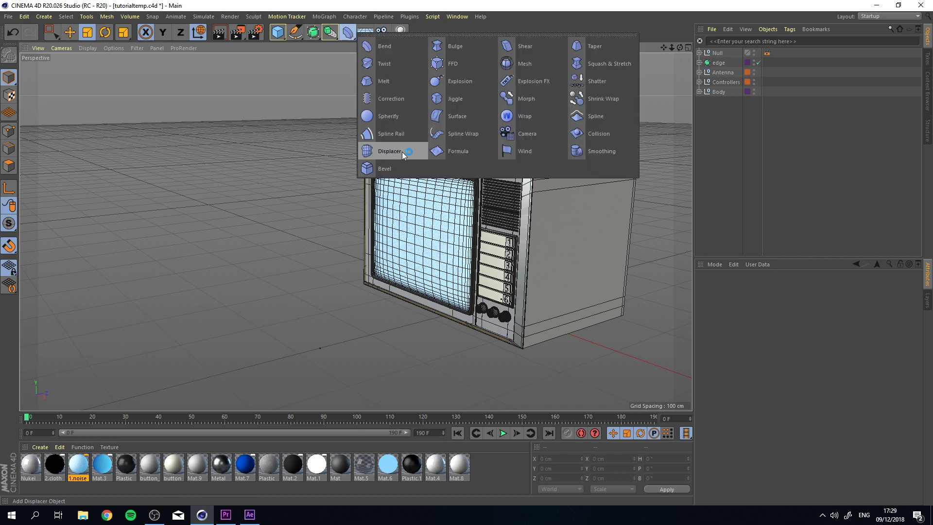
left_click(238, 237)
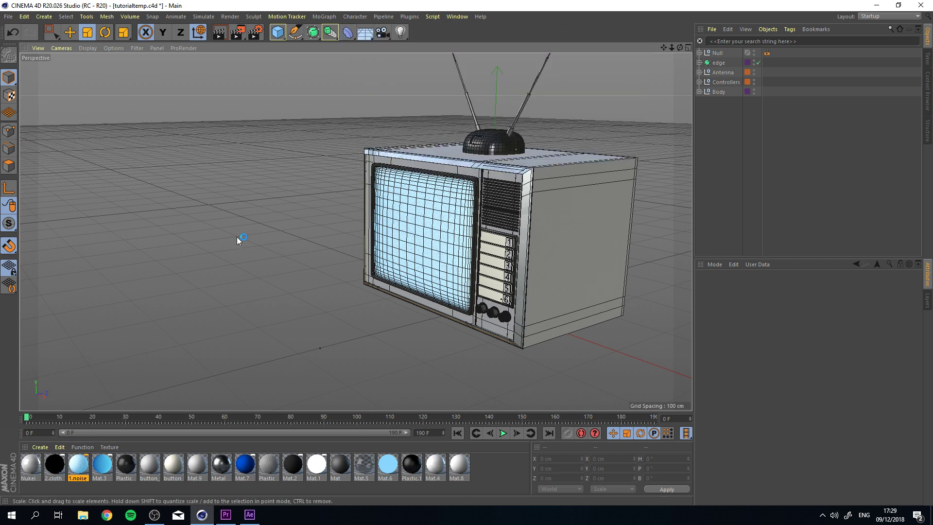
left_click_drag(43, 418, 527, 433)
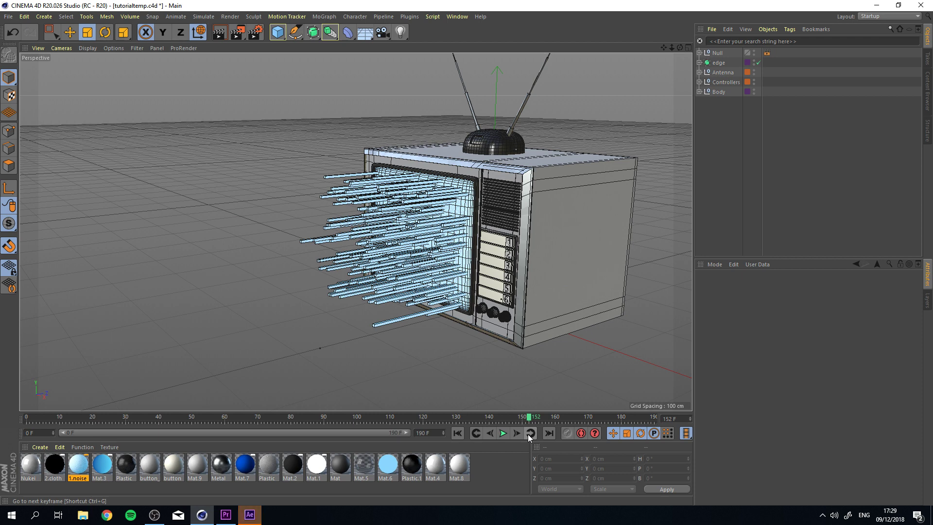